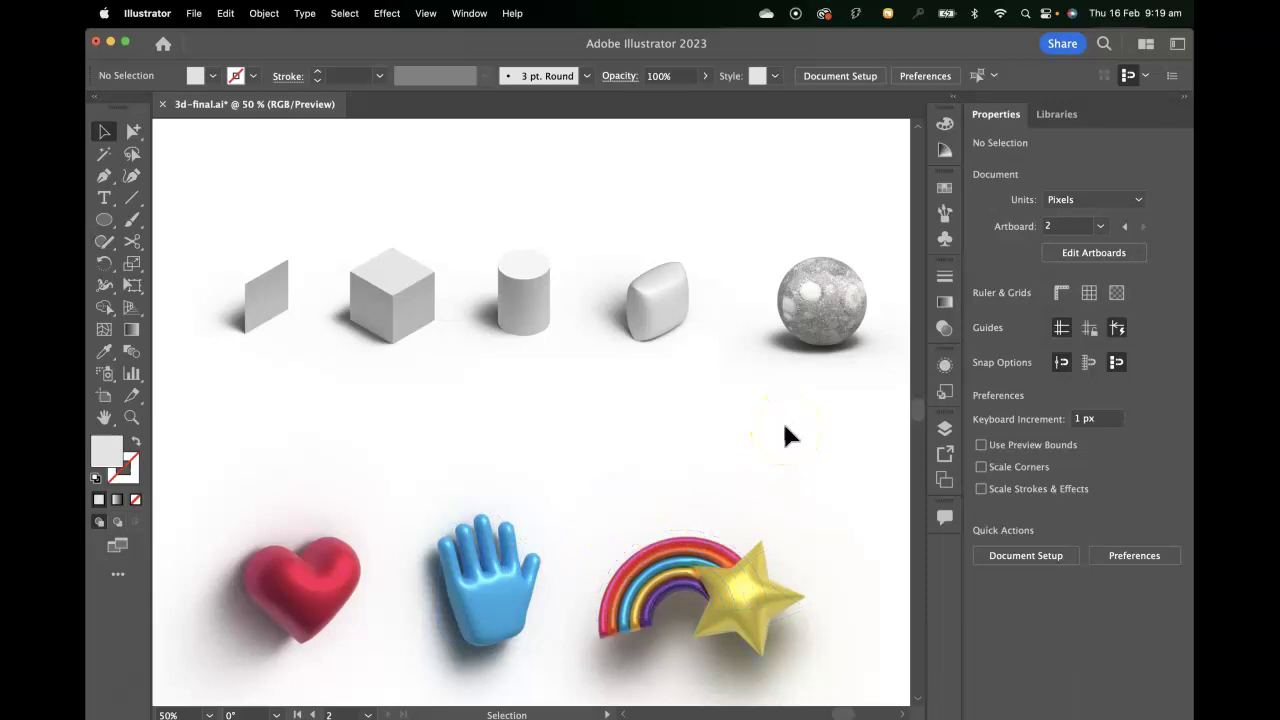
Look over the finished 3D shapes, objects and illustrations on both artboards of the 3d-final.ai document
key(space)
drag(745, 448, 654, 320)
drag(400, 323, 712, 441)
drag(600, 361, 709, 357)
drag(340, 325, 925, 281)
key(super+minus)
key(super+minus)
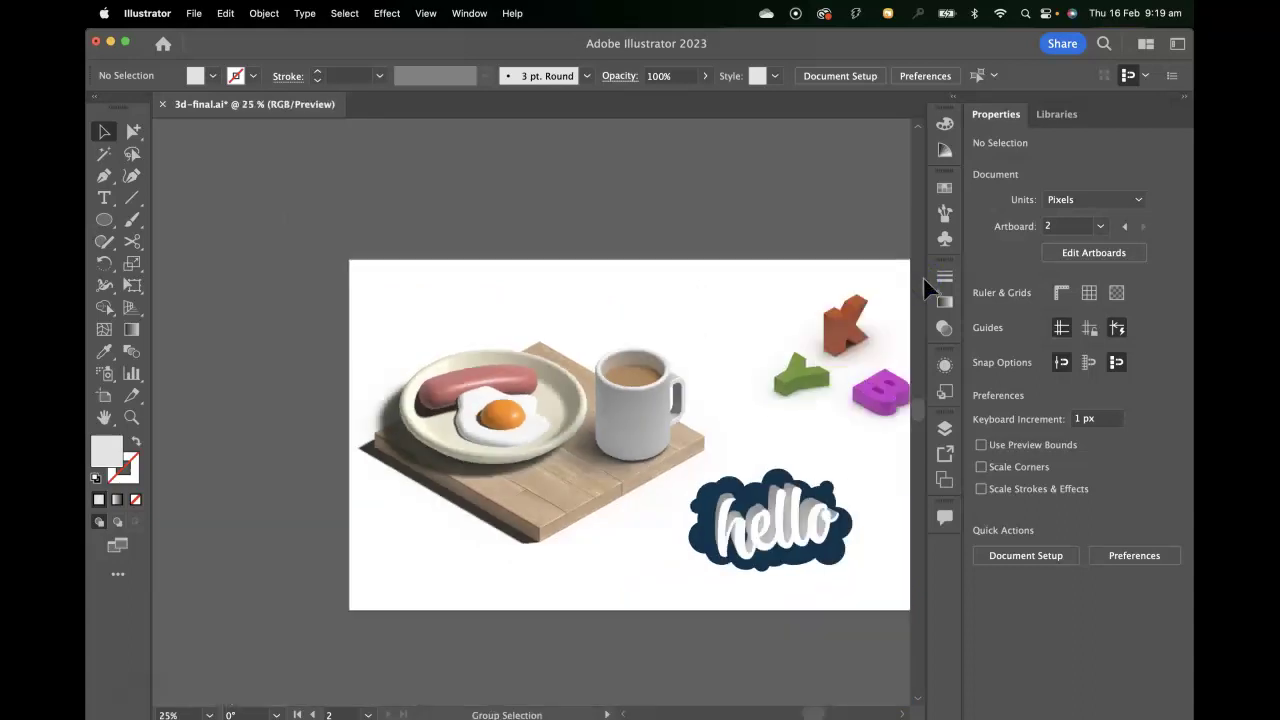
drag(814, 329, 540, 331)
drag(770, 341, 580, 340)
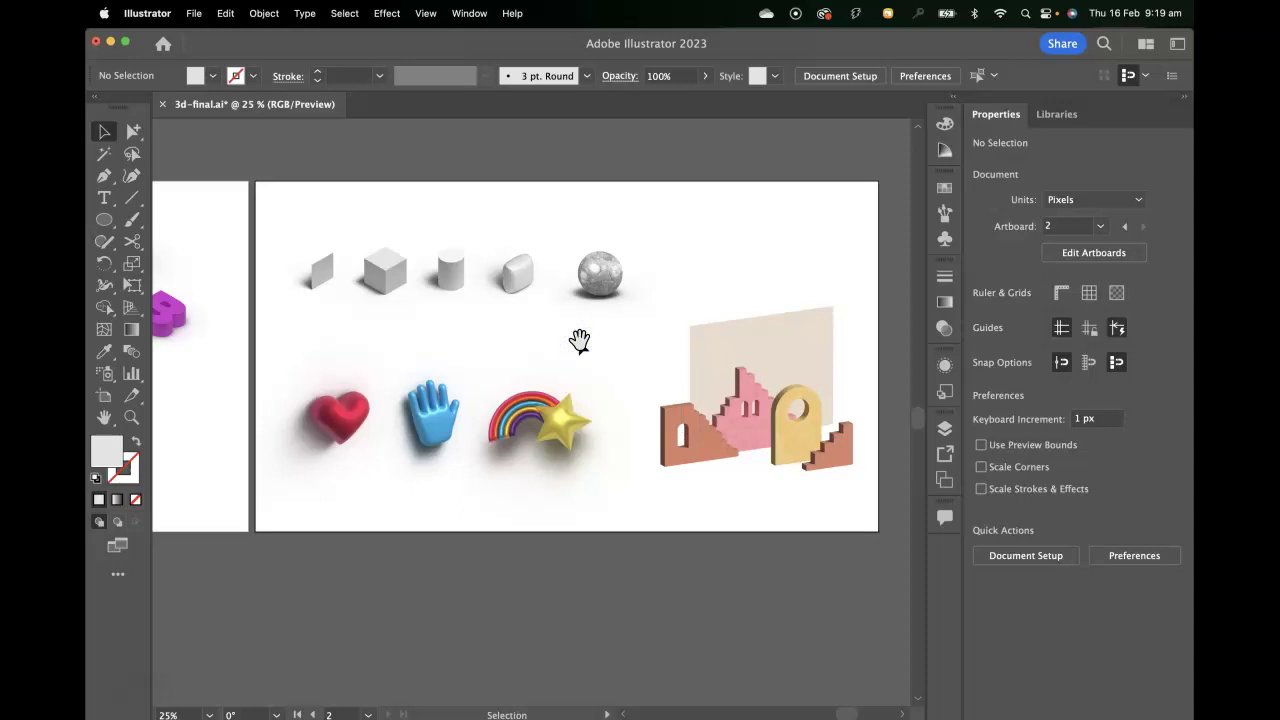
key(super+equal)
key(super+equal)
drag(457, 343, 591, 505)
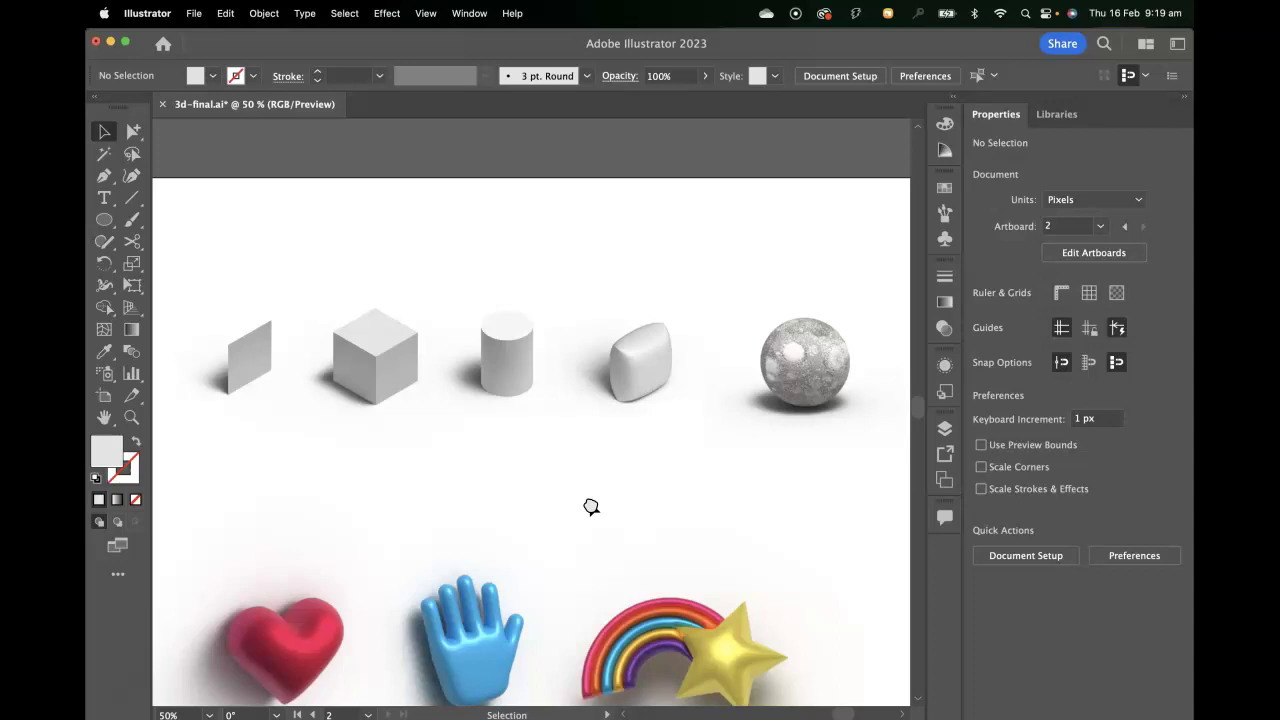
drag(270, 325, 512, 310)
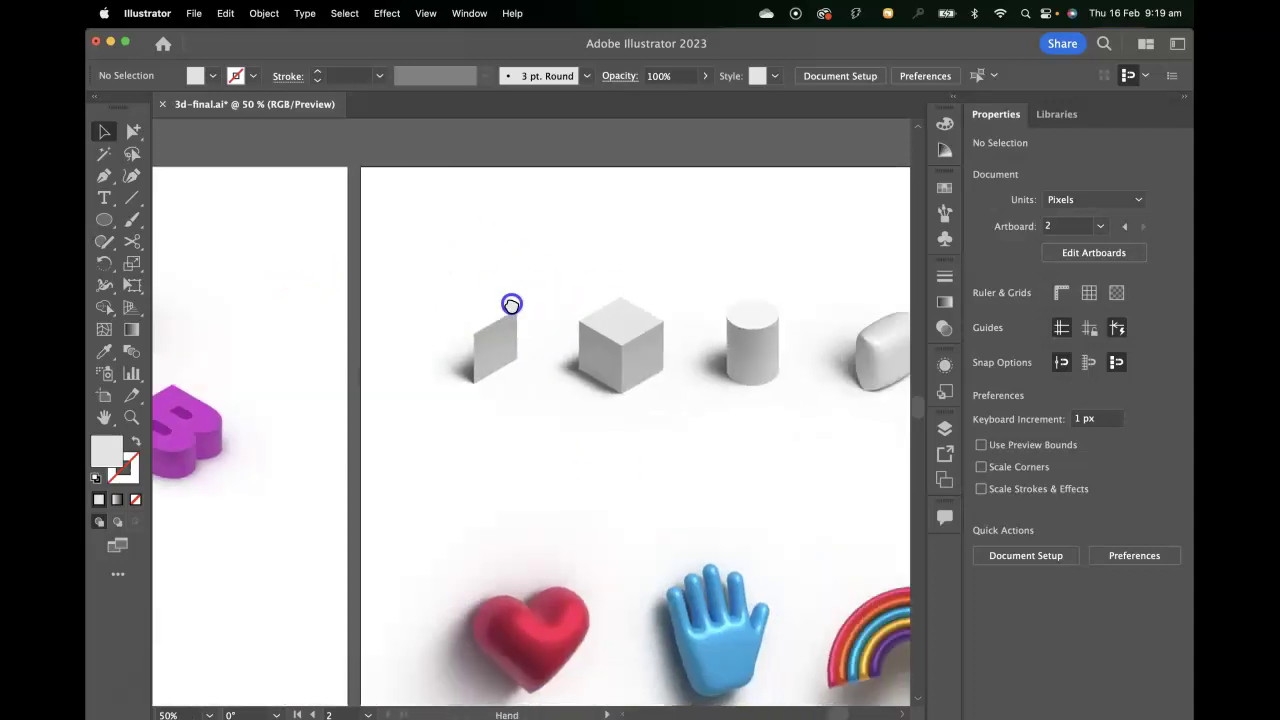
Create a new 1920 x 1080 px landscape web document with one artboard, RGB Color and Screen (72 ppi) raster effects
click(194, 13)
click(190, 40)
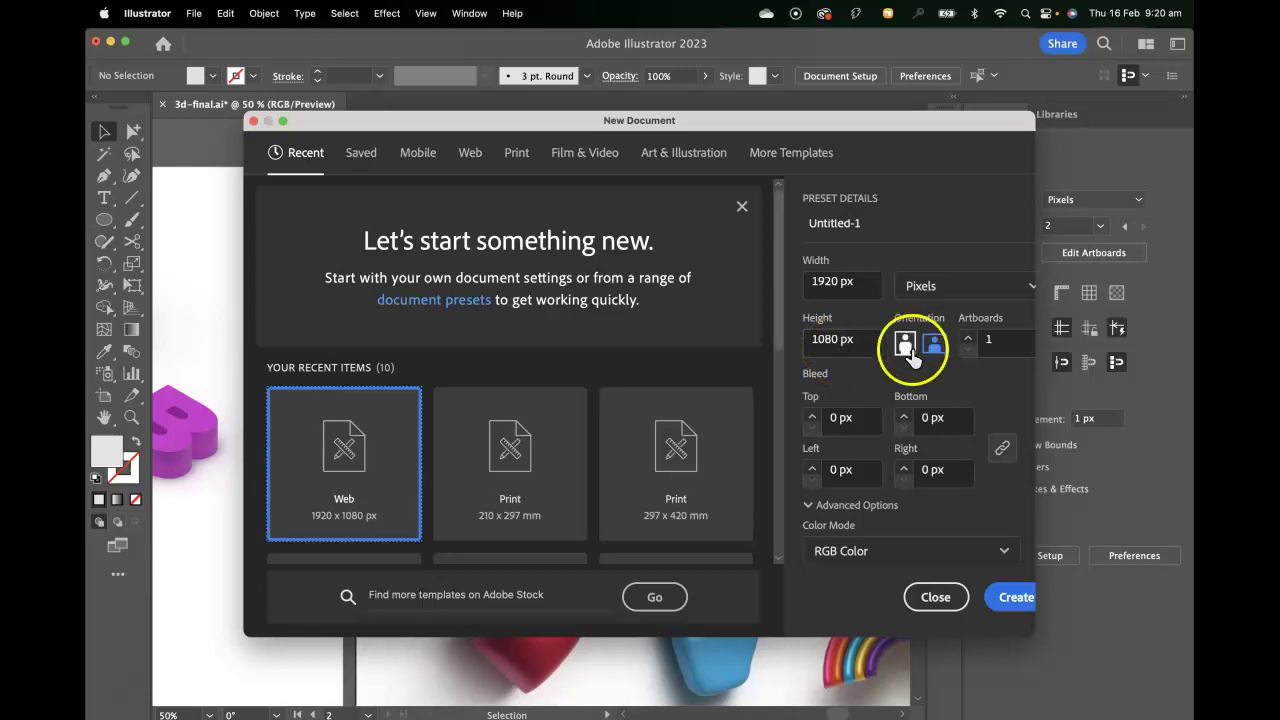
scroll(872, 550, down, 3)
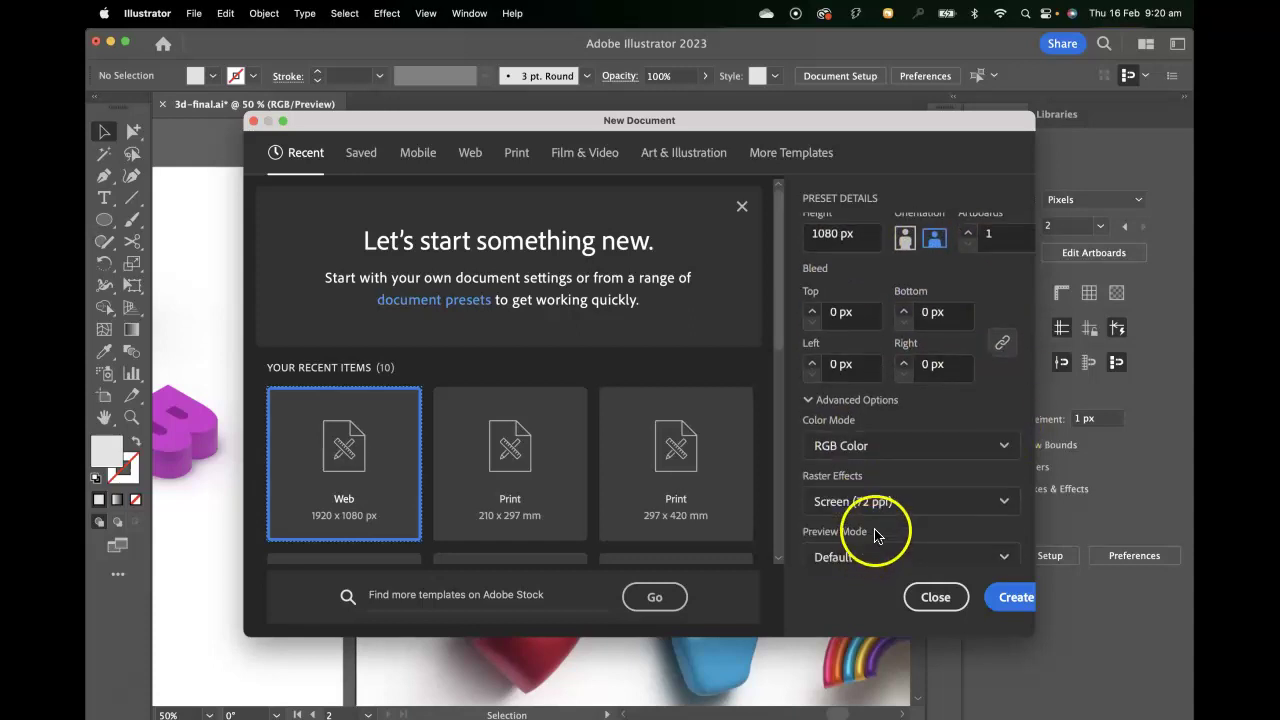
scroll(857, 449, down, 2)
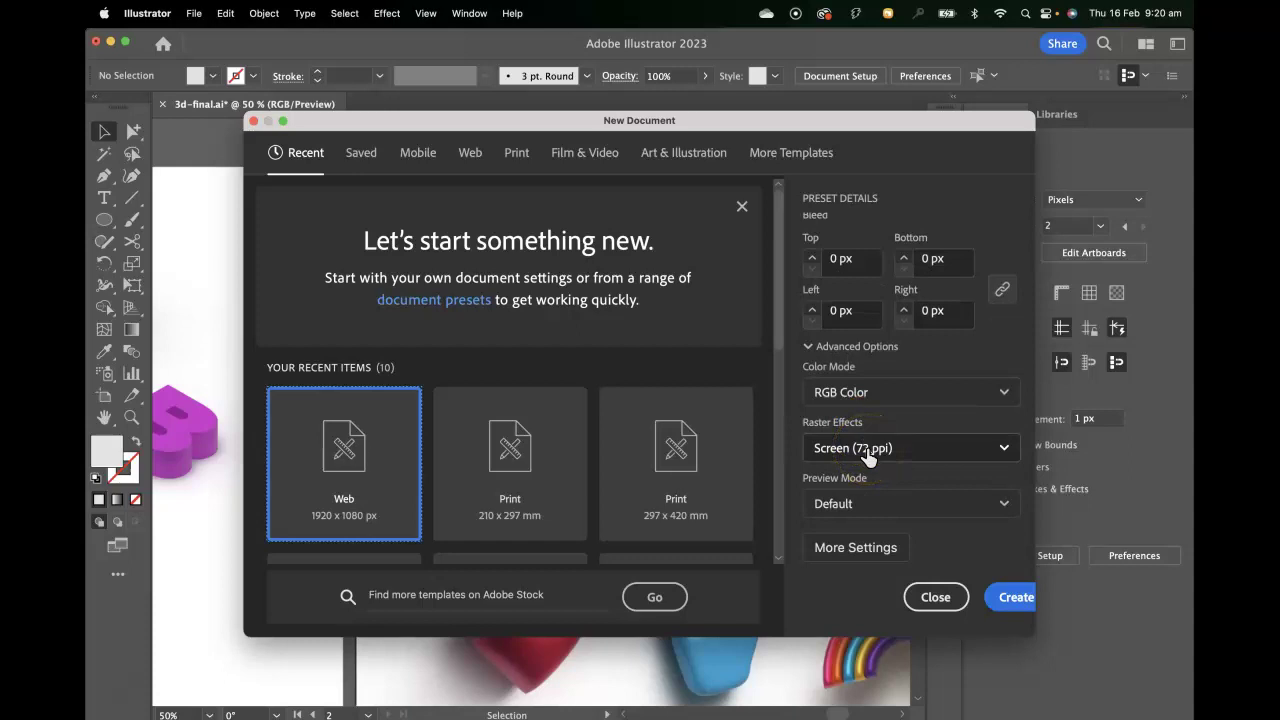
click(1013, 598)
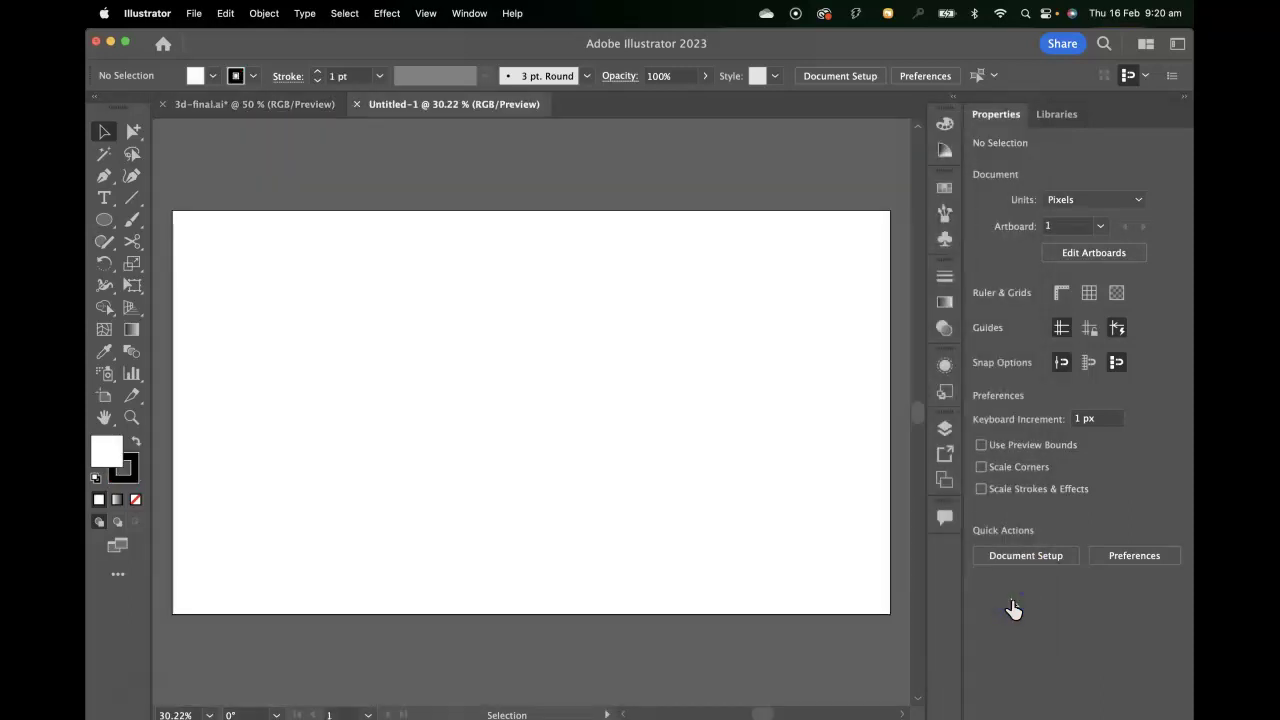
Close the Properties and Libraries panels to free up workspace around the artboard
right_click(993, 118)
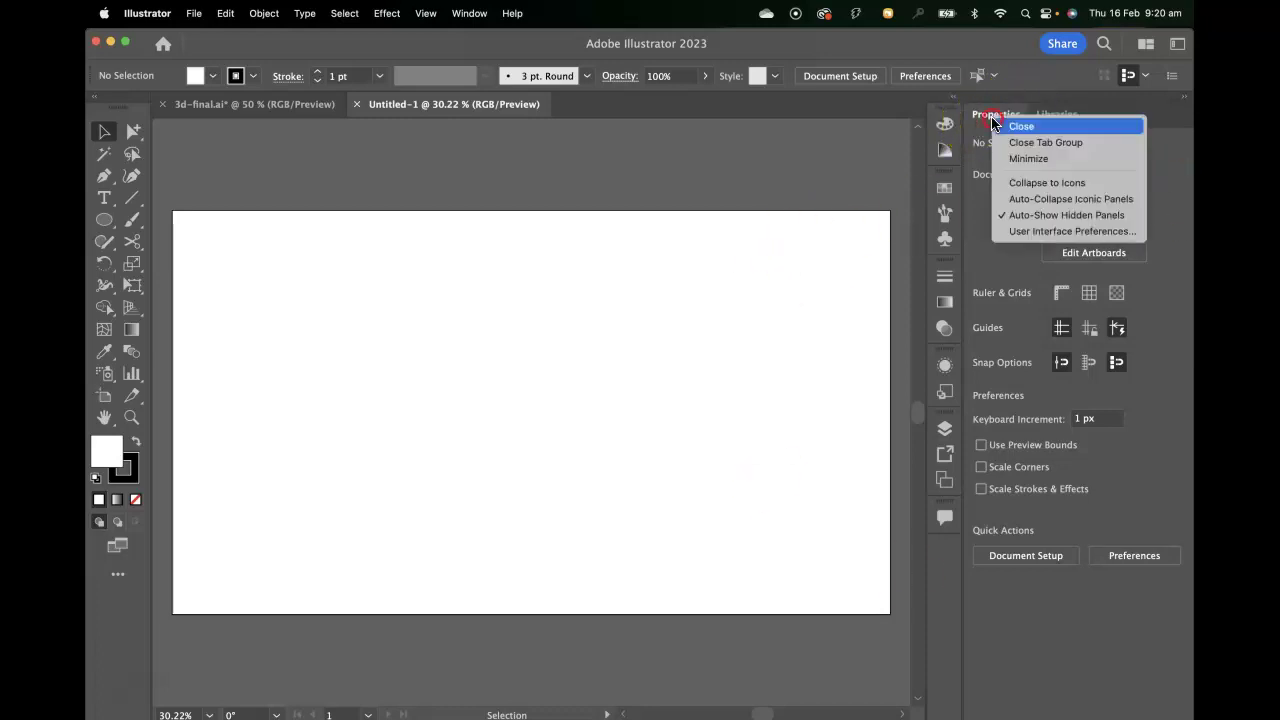
click(1008, 126)
right_click(941, 115)
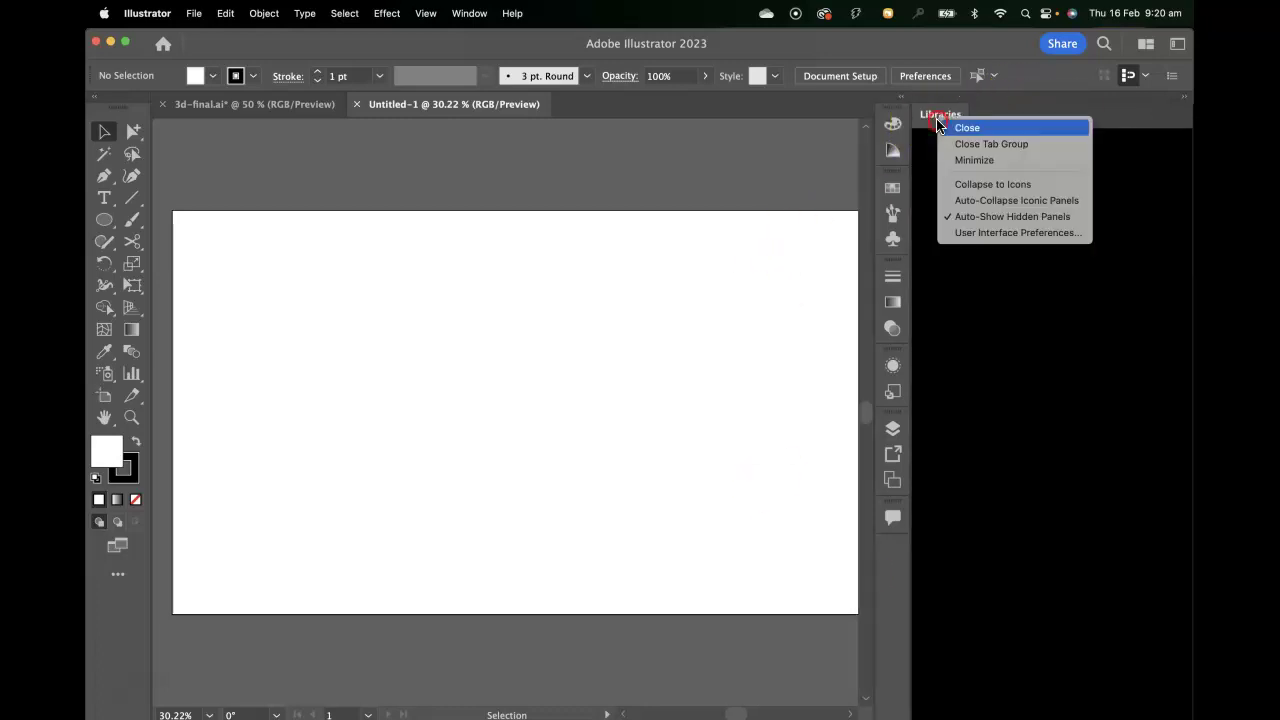
click(963, 129)
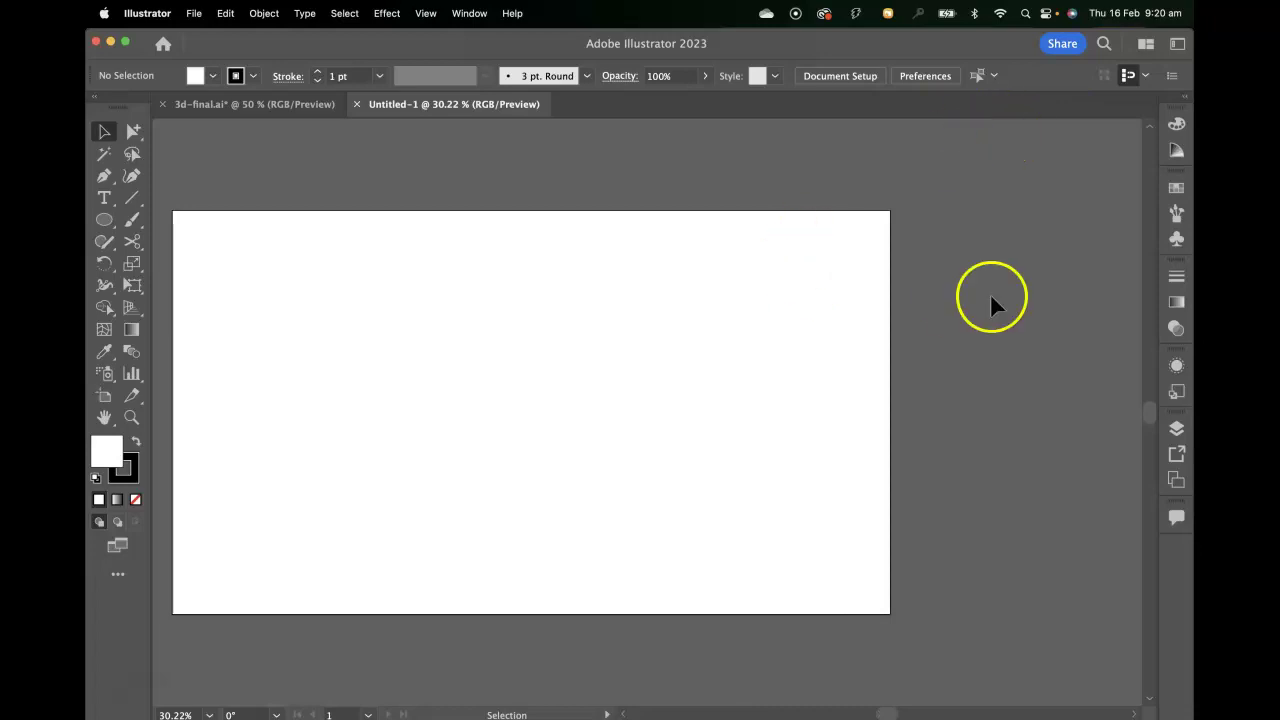
Draw a small square with the Rectangle tool in the upper-left area of the artboard
drag(434, 346, 579, 342)
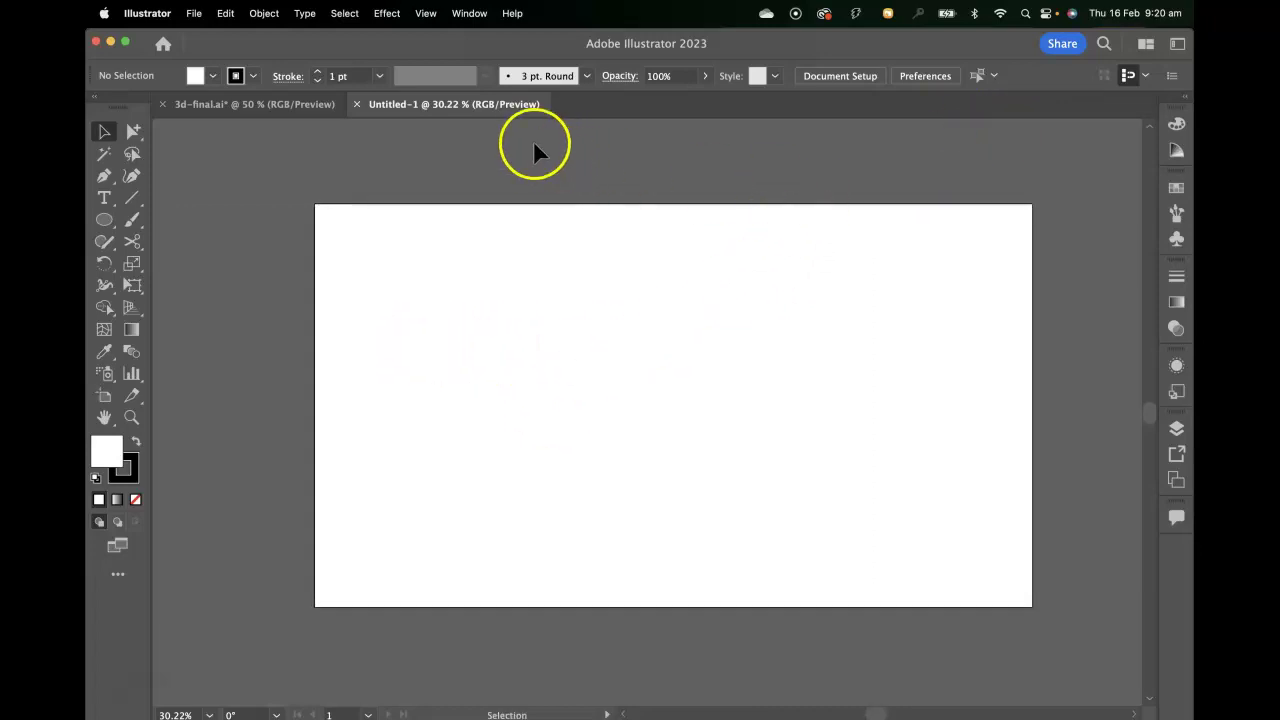
drag(668, 250, 631, 240)
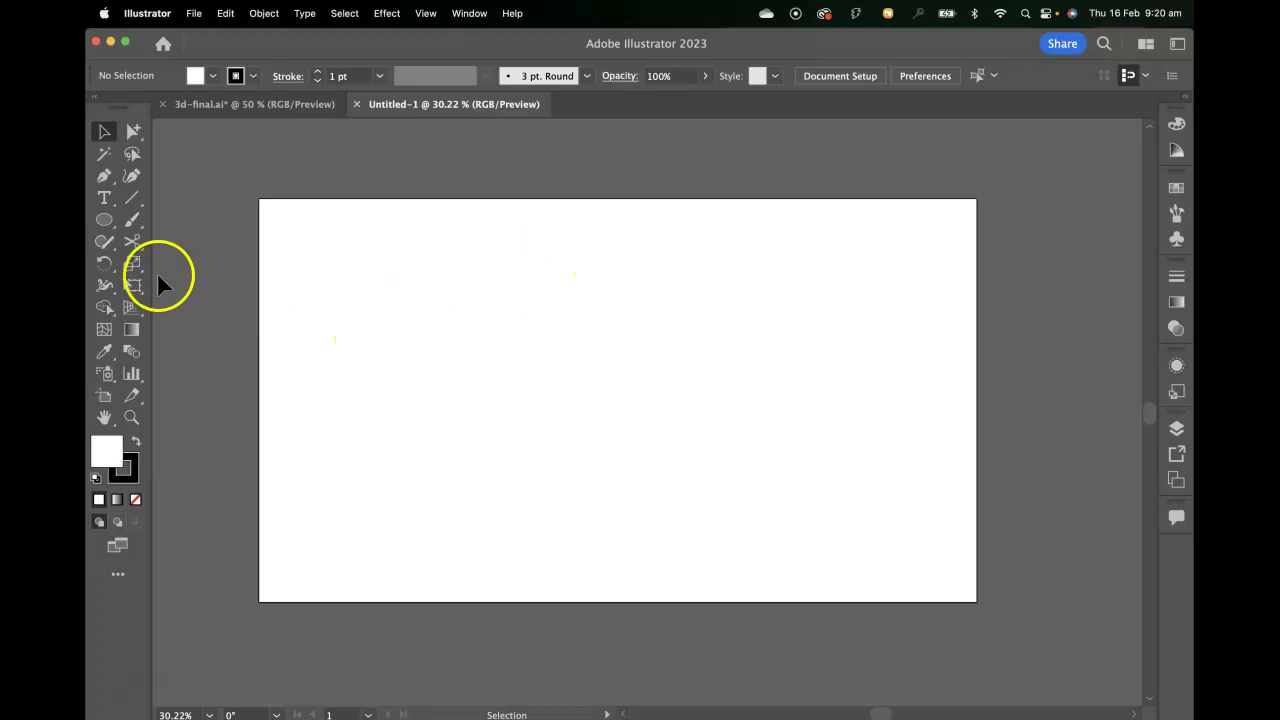
click(106, 222)
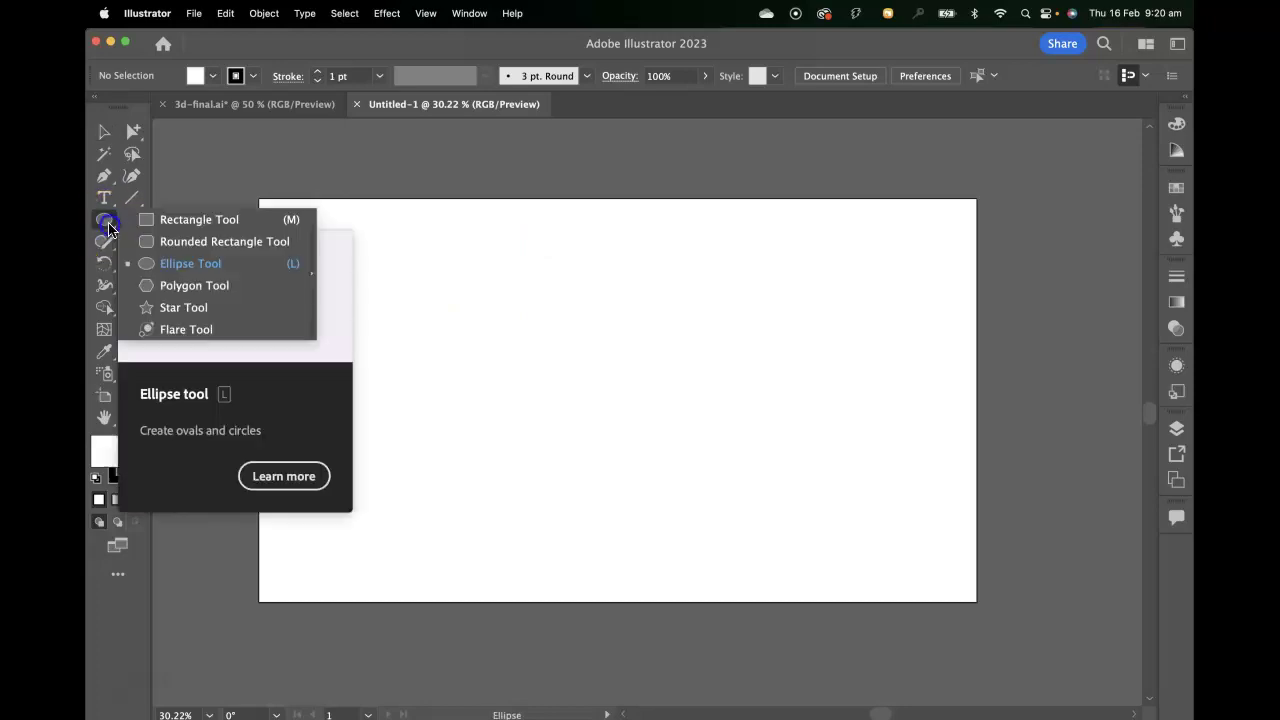
click(169, 229)
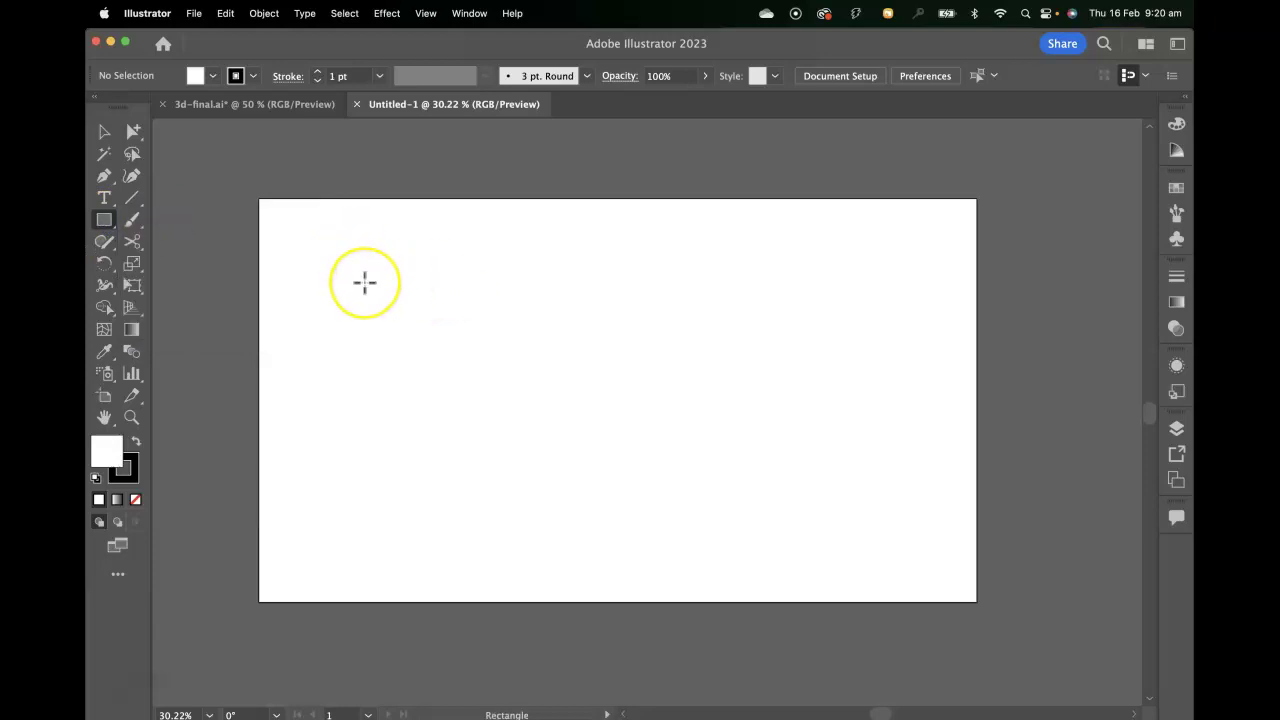
drag(364, 283, 386, 330)
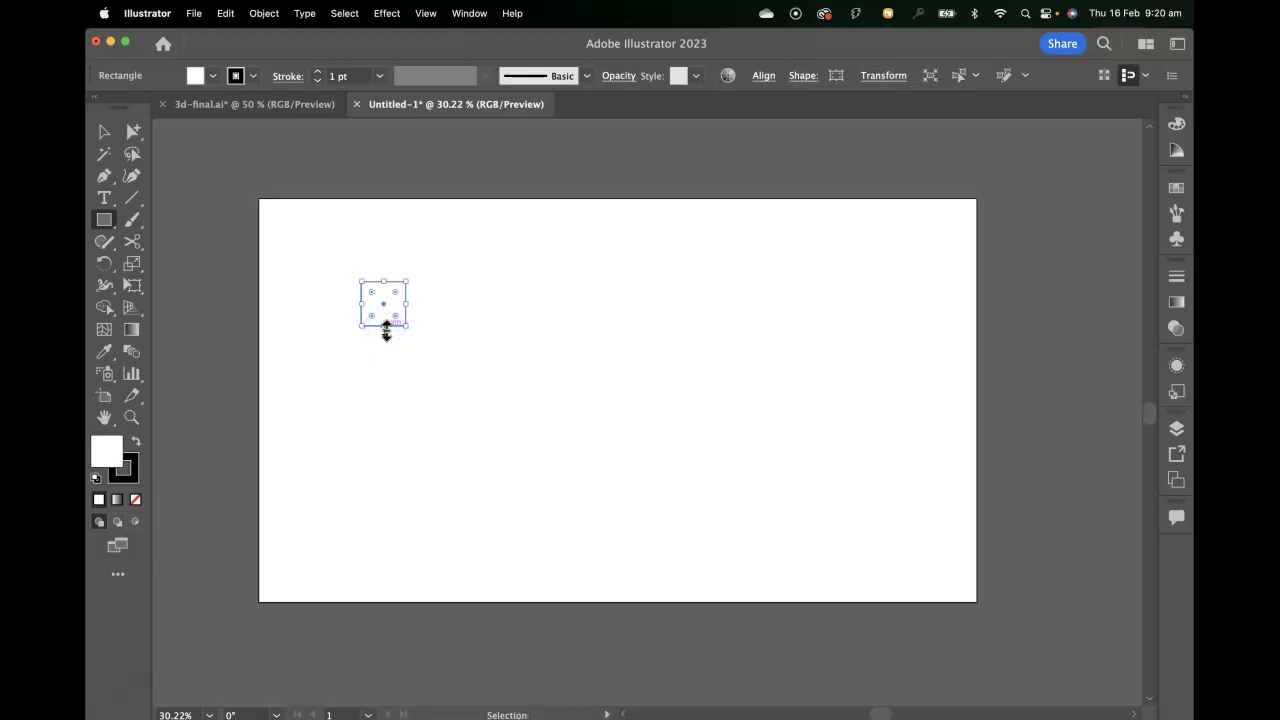
Remove the square's stroke and fill it with a light grey swatch from the greys group
key(super+equal)
key(super+equal)
mouse_move(831, 394)
mouse_down()
mouse_move(660, 269)
mouse_move(610, 273)
mouse_up()
click(104, 131)
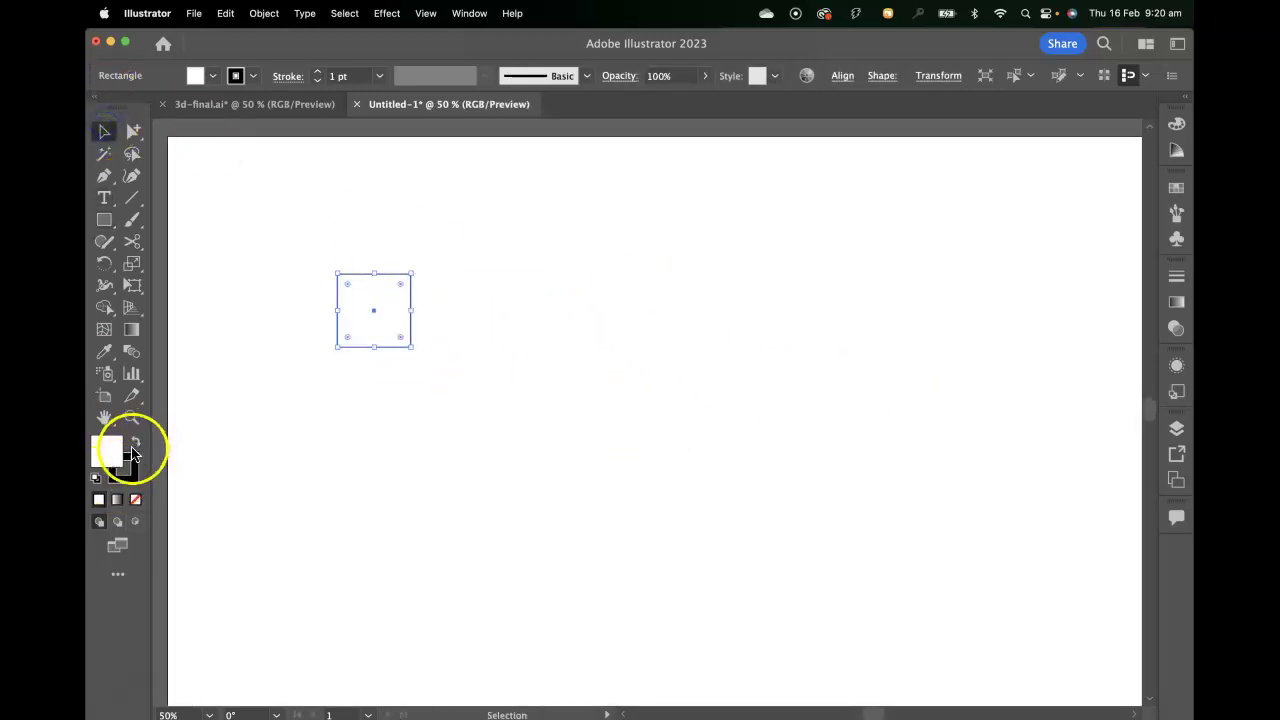
click(135, 477)
click(135, 499)
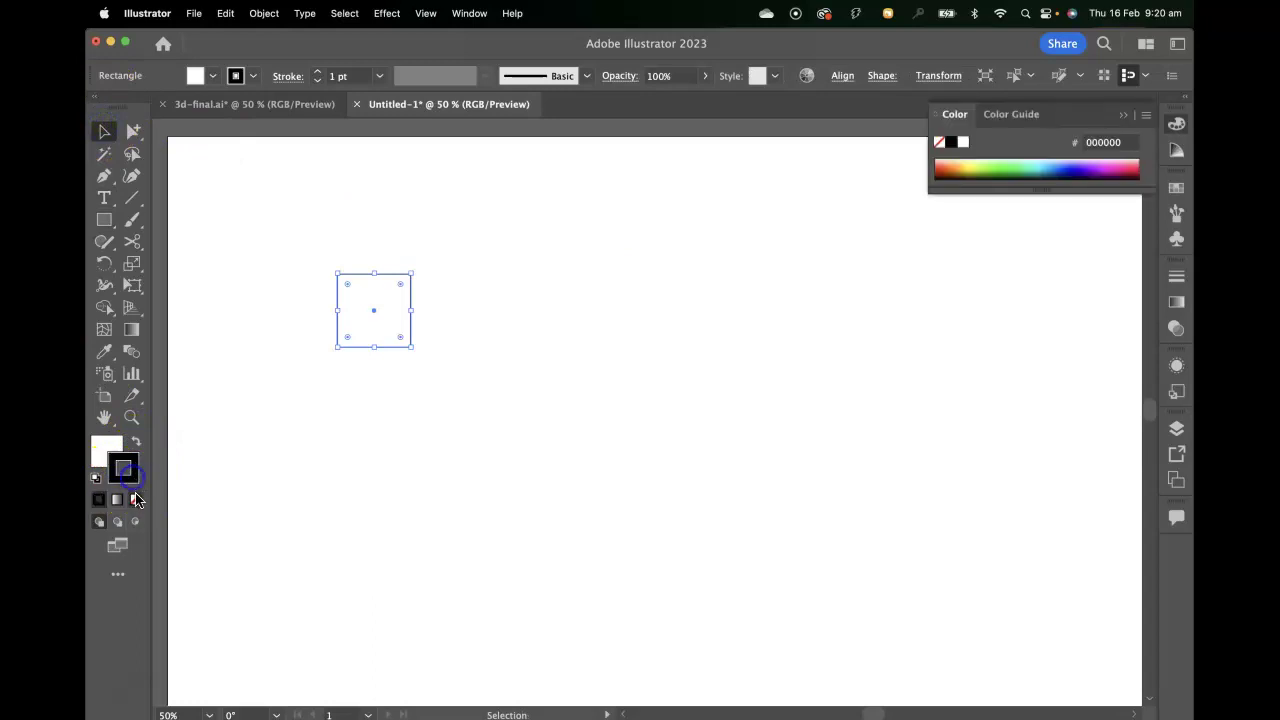
click(107, 447)
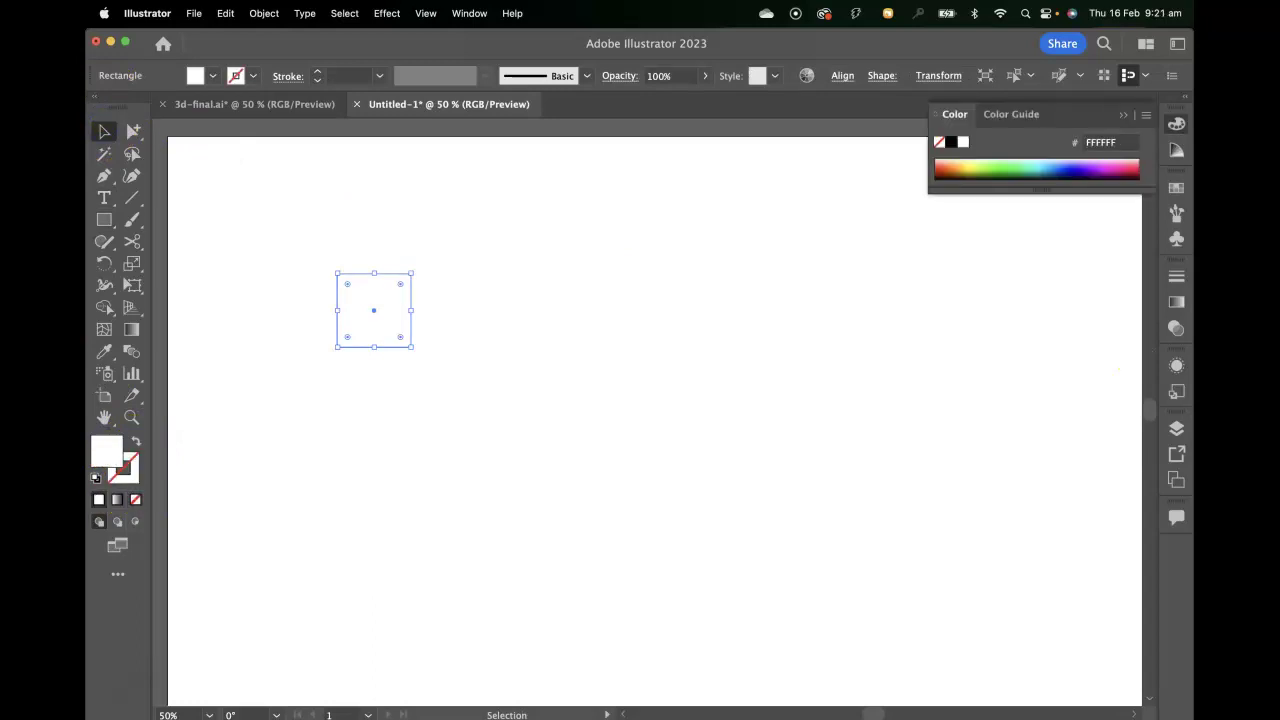
click(1176, 187)
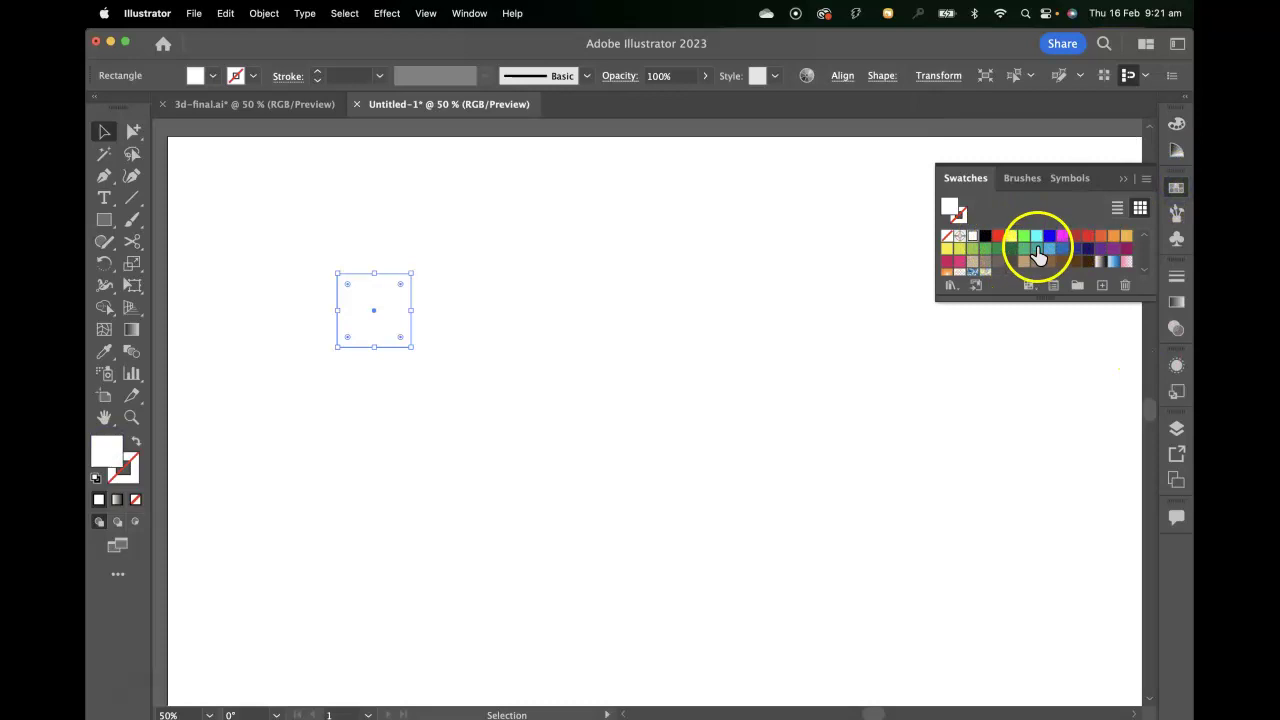
scroll(1037, 255, down, 2)
click(1063, 253)
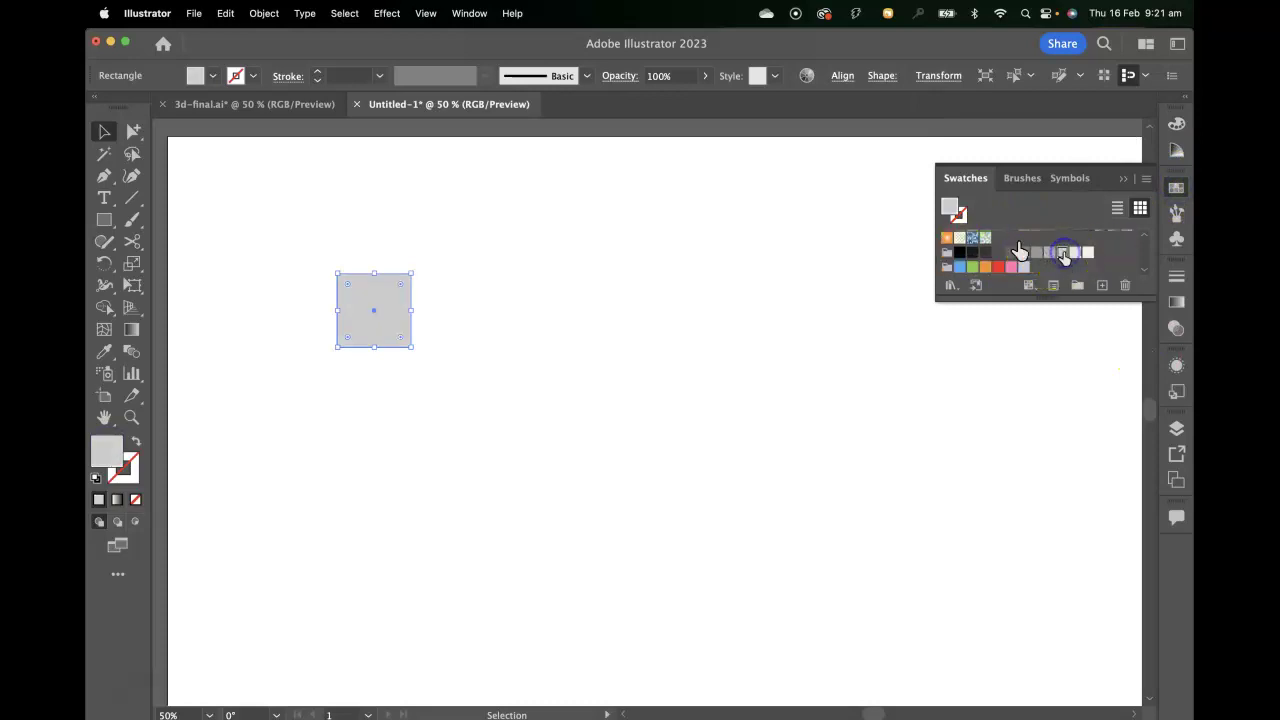
Apply the 3D and Materials Extrude & Bevel effect to the grey square
click(484, 268)
drag(505, 232, 431, 443)
drag(697, 374, 664, 371)
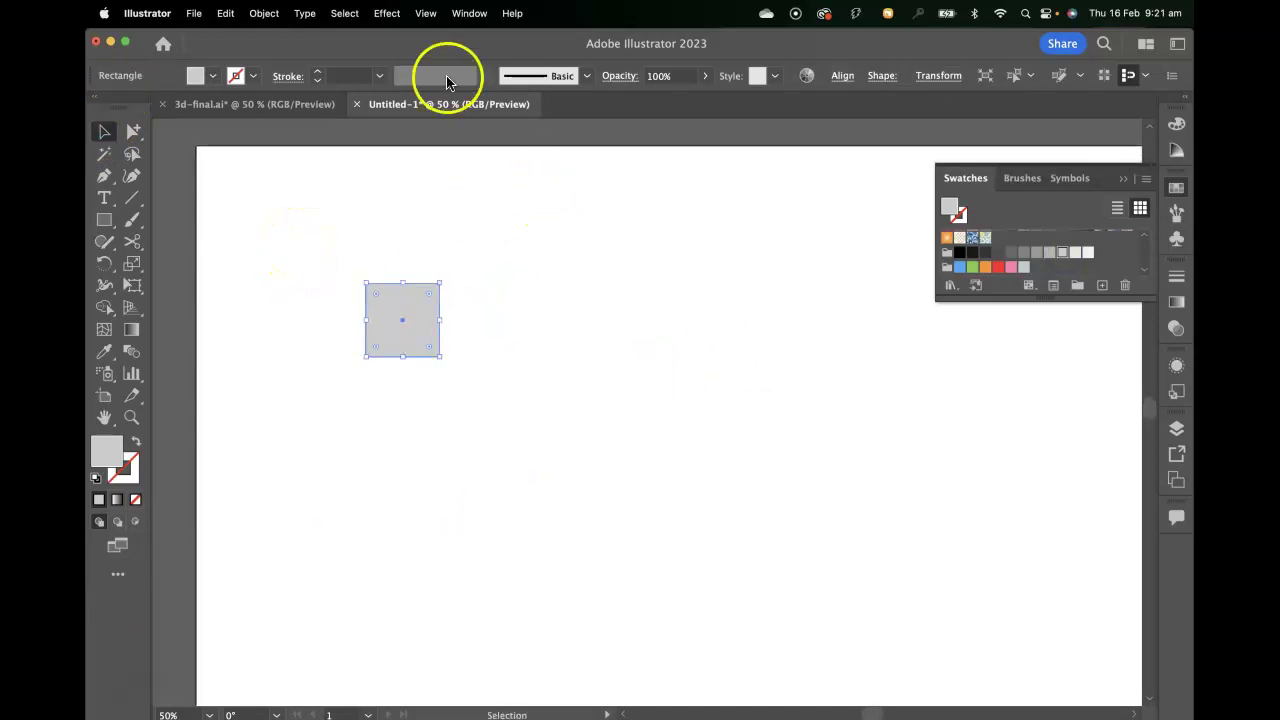
click(388, 14)
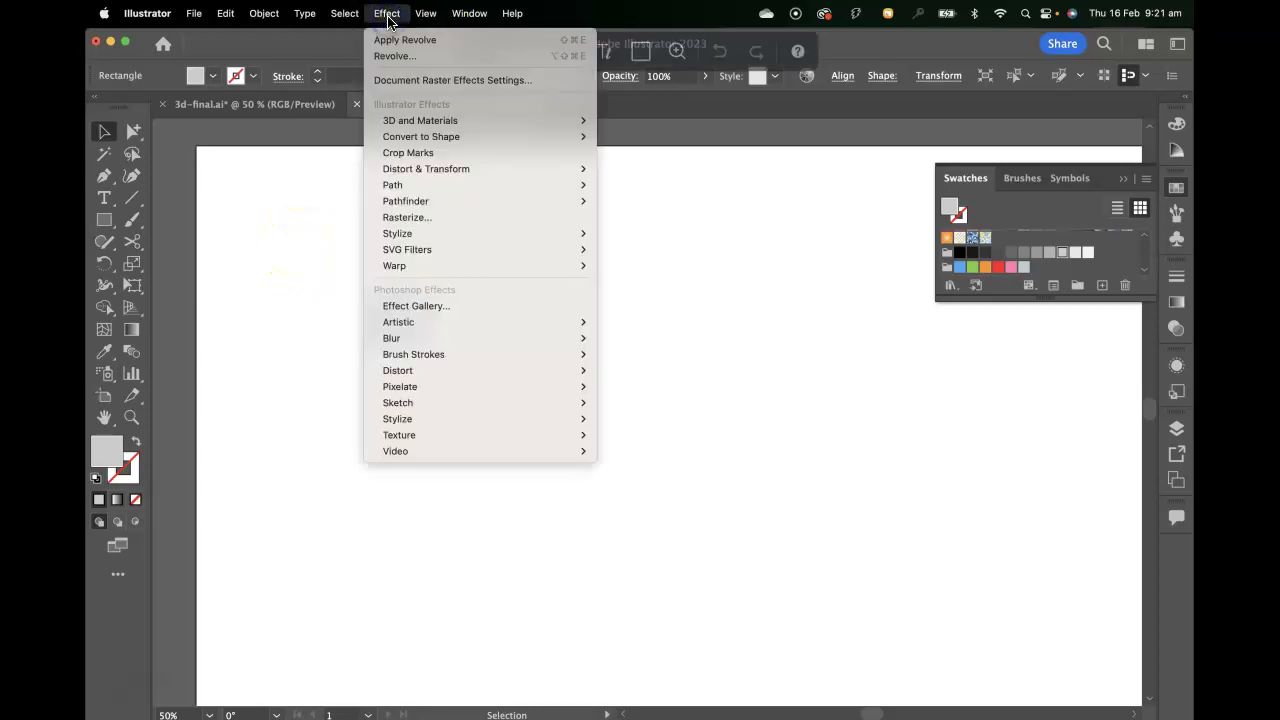
mouse_move(402, 118)
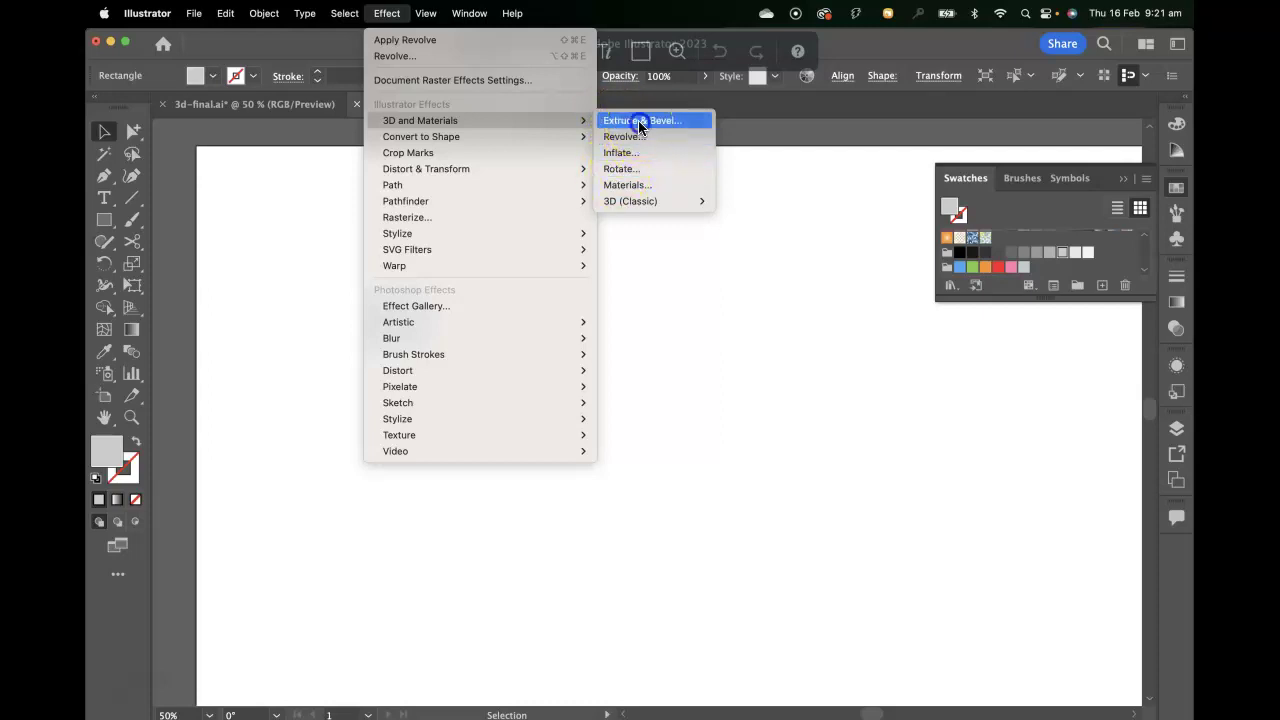
click(638, 120)
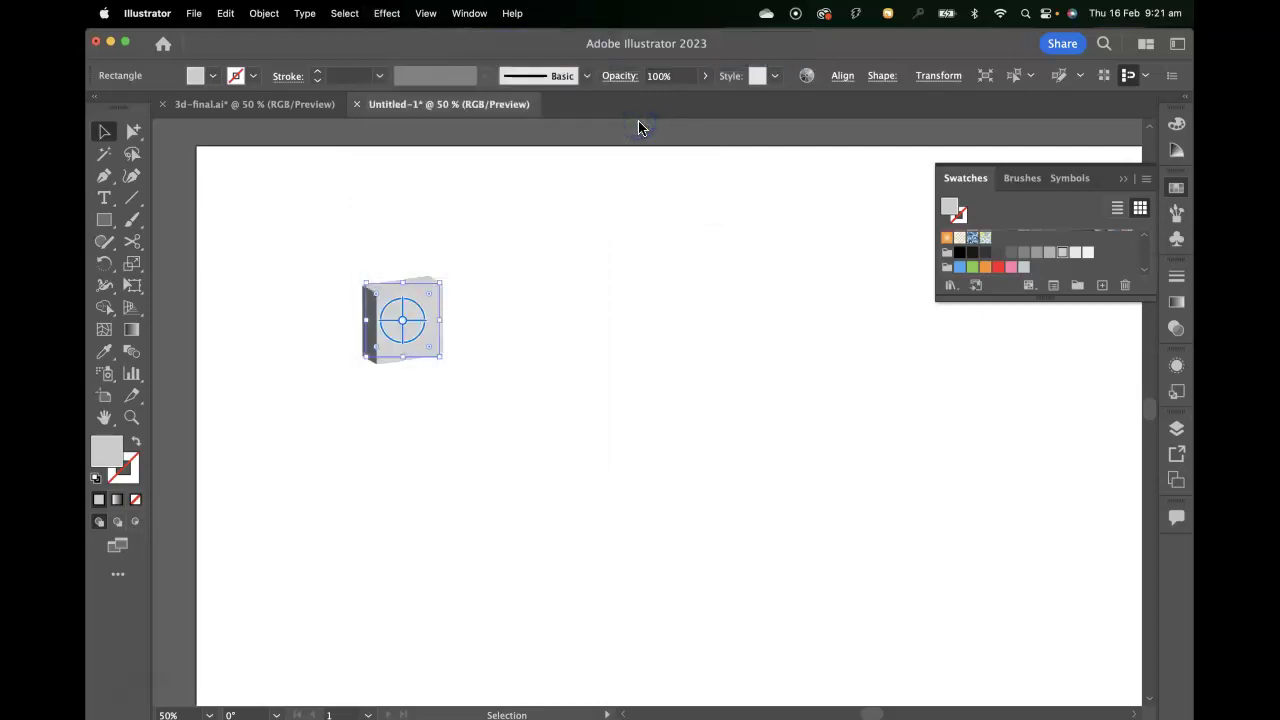
Place the 3D and Materials panel beside the artwork and set the square's extrusion depth to 169 px
click(1176, 187)
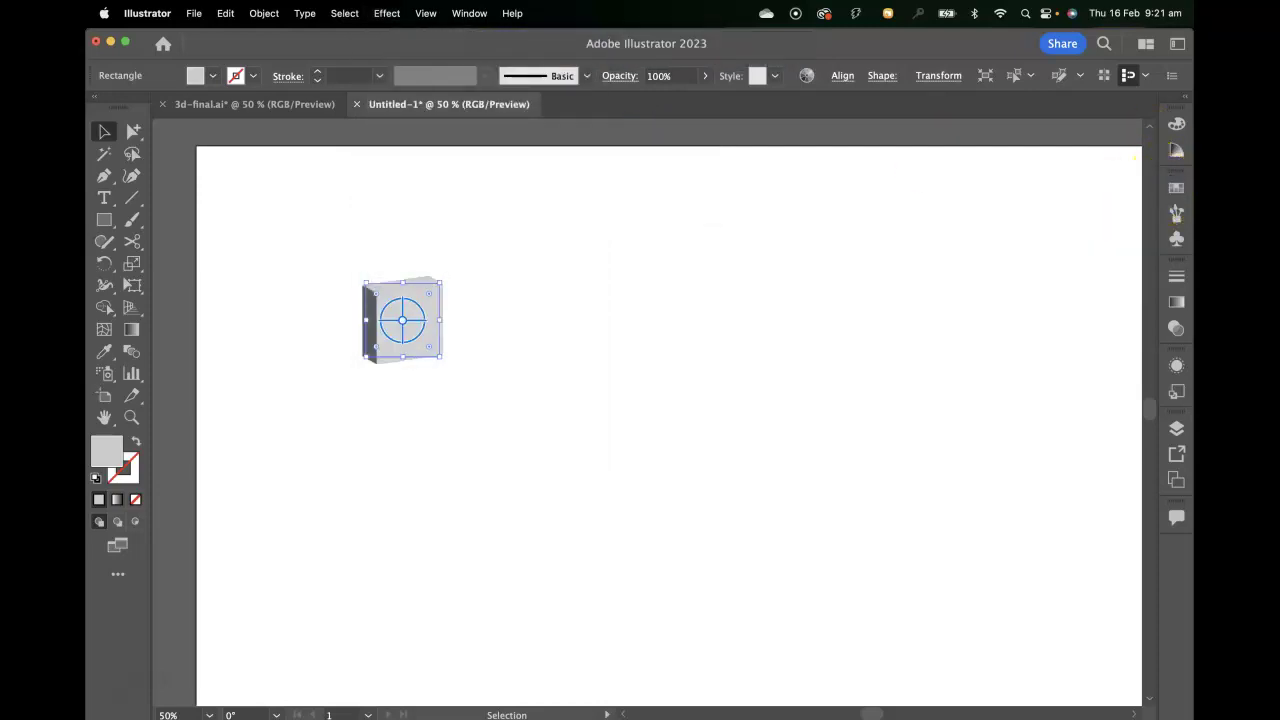
drag(1193, 51, 1038, 114)
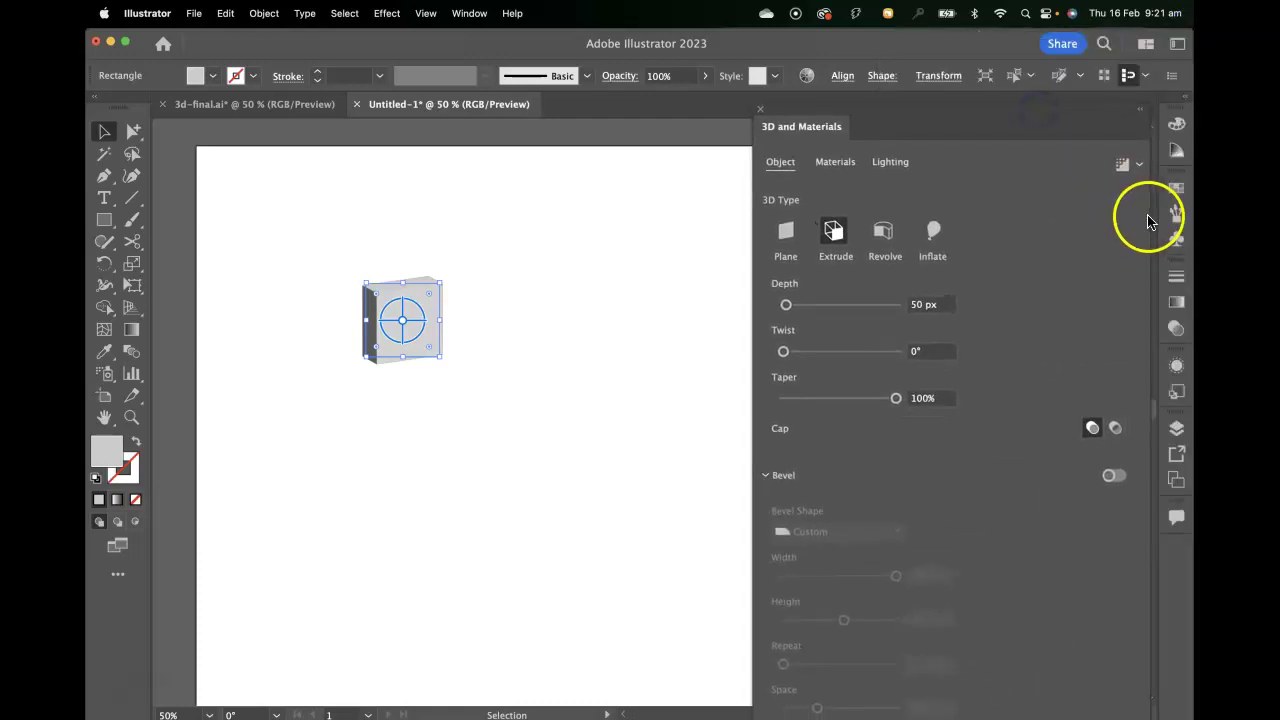
drag(1149, 216, 1035, 211)
drag(943, 120, 1063, 122)
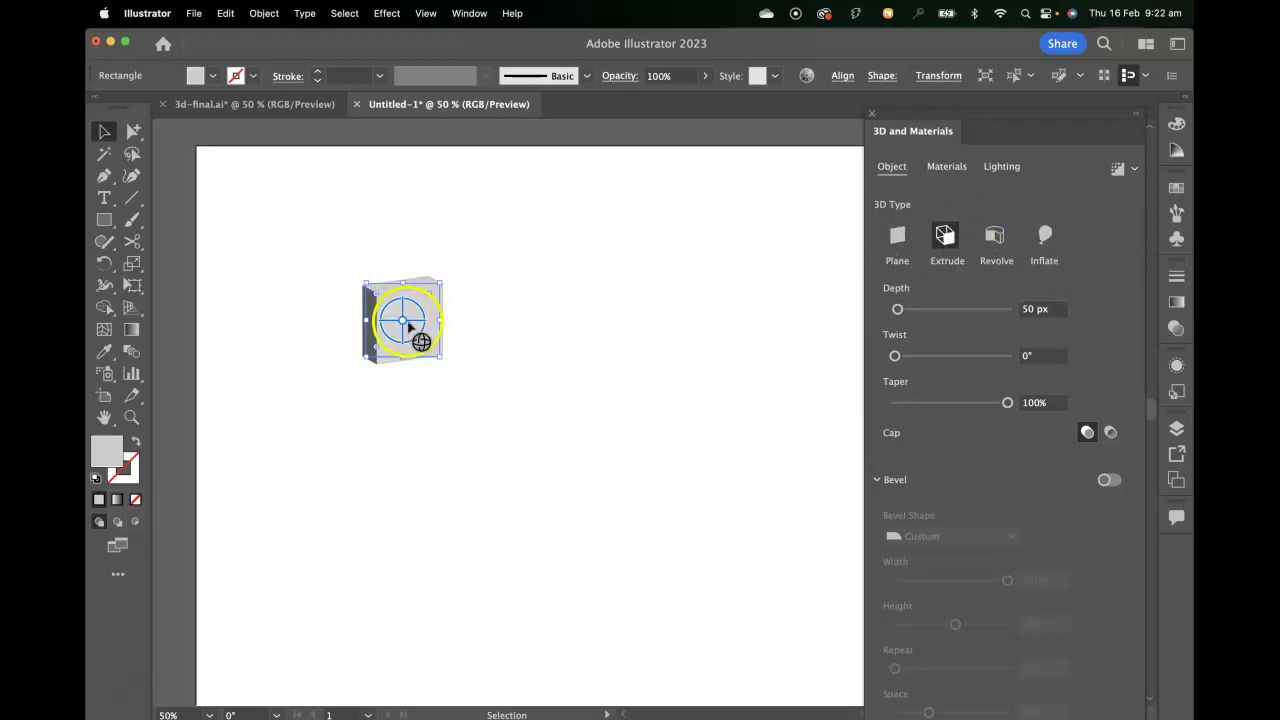
mouse_move(908, 313)
mouse_down()
mouse_move(978, 316)
mouse_move(909, 313)
mouse_up()
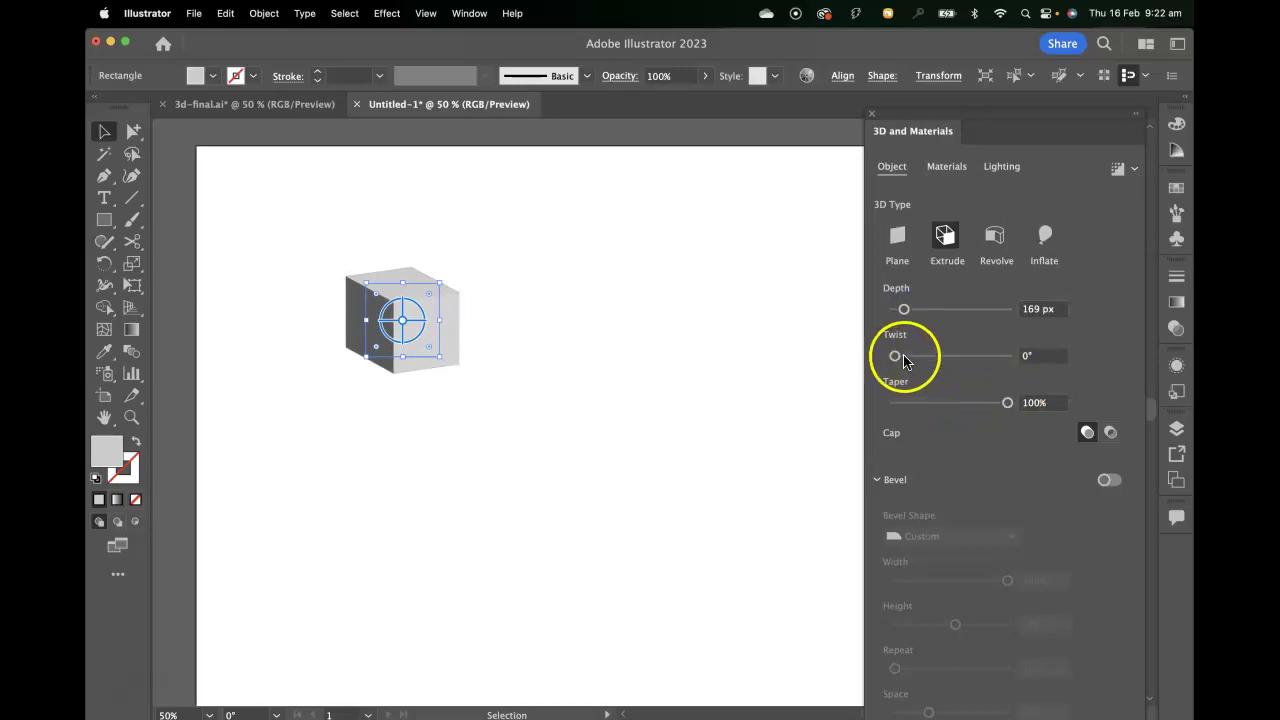
Try out the extrusion's twist, taper and hollow cap, ending back at 0° twist, 100% taper and a solid cap
mouse_move(897, 358)
mouse_down()
mouse_move(917, 358)
mouse_move(894, 357)
mouse_up()
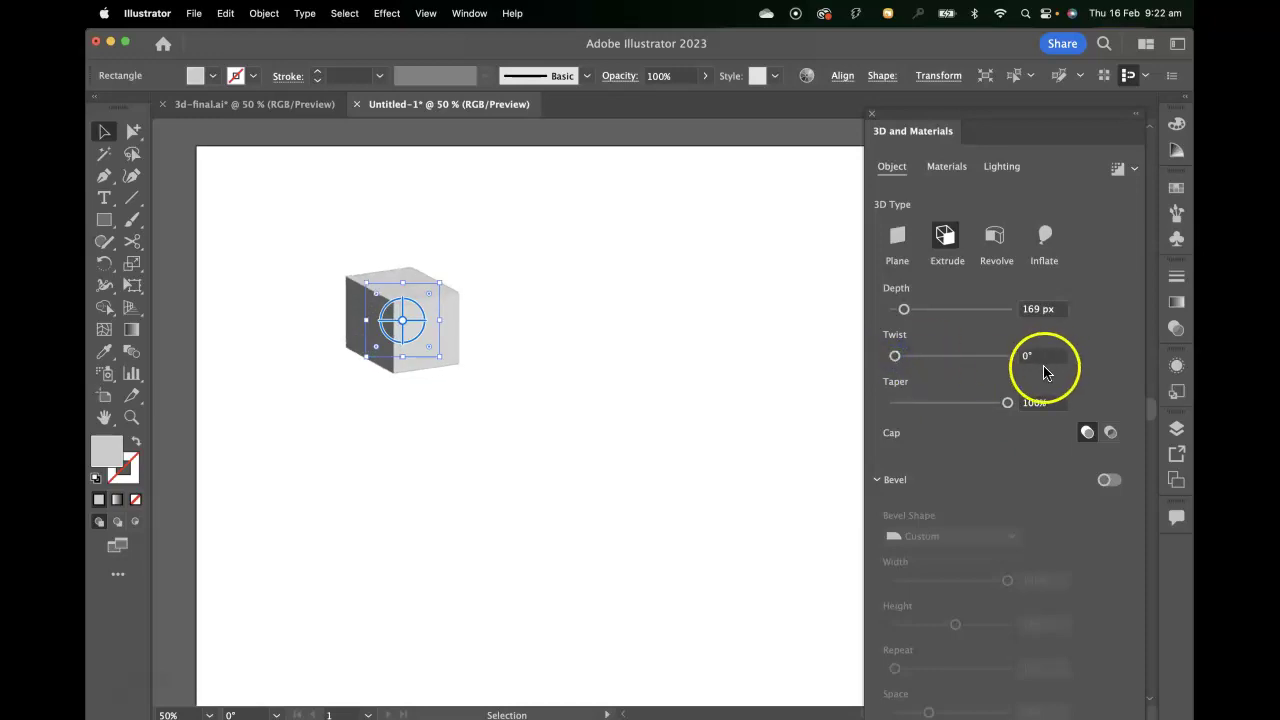
drag(1008, 403, 1034, 400)
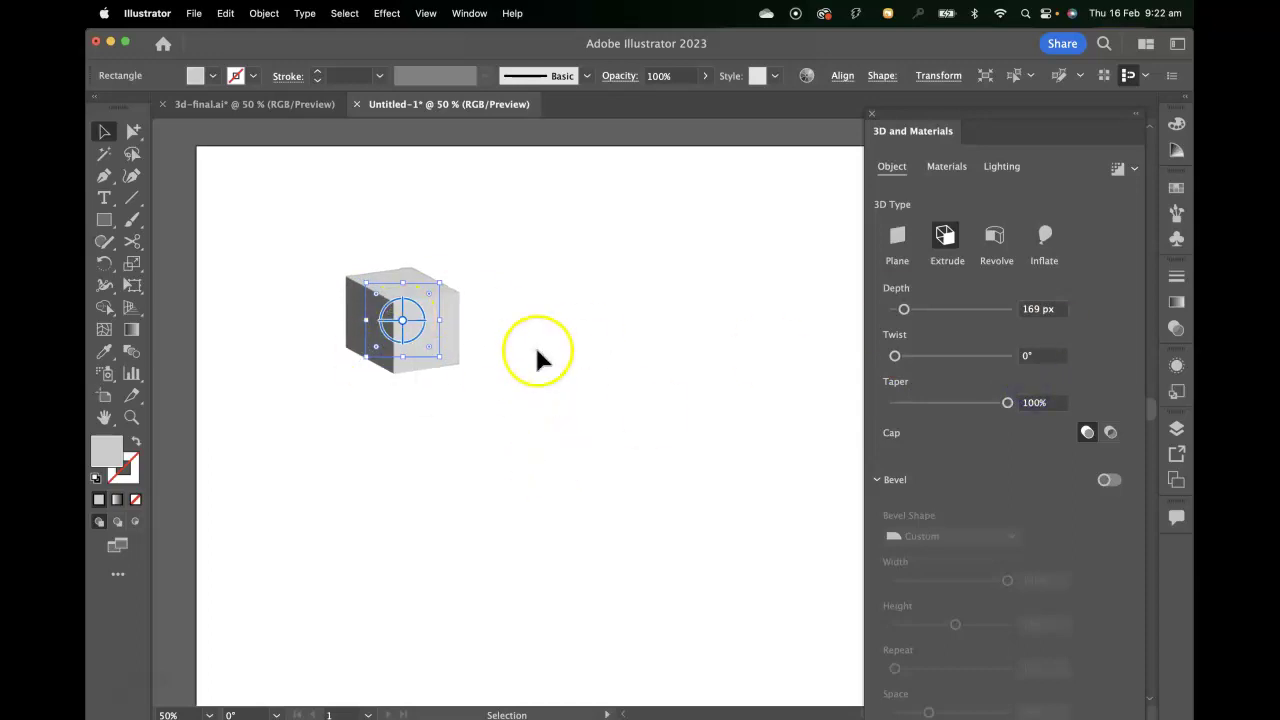
click(1110, 434)
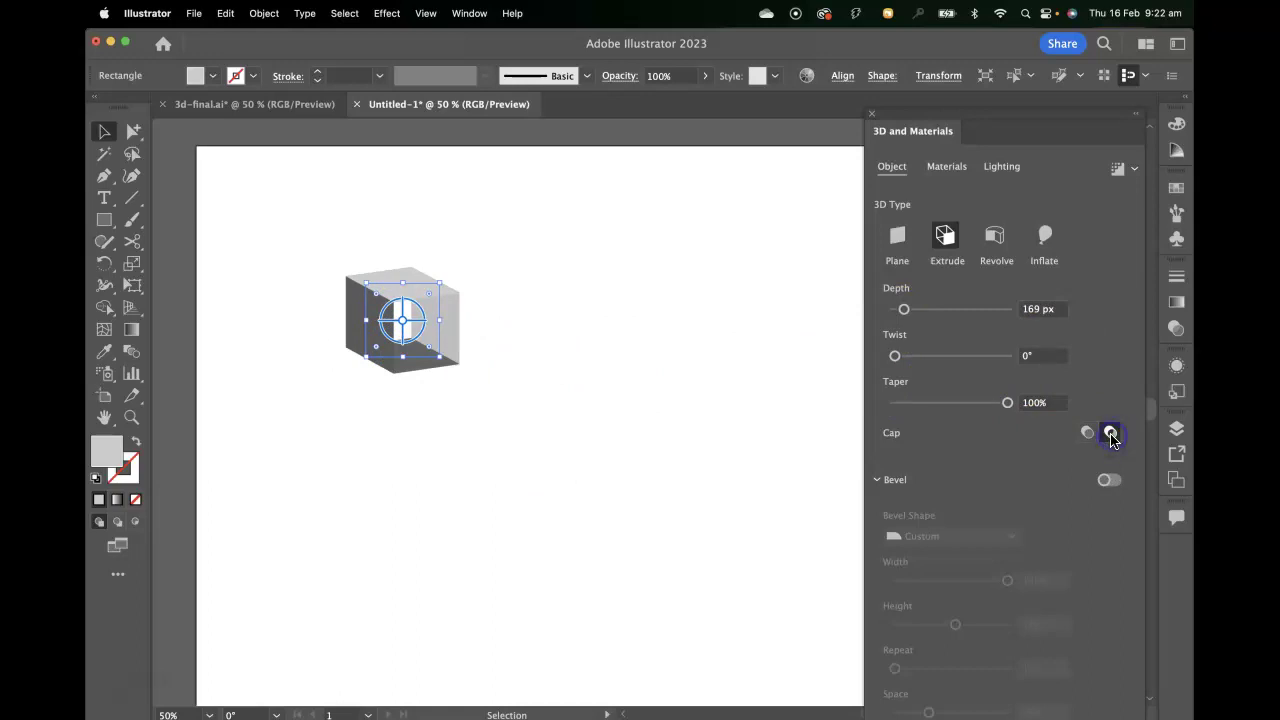
click(1089, 433)
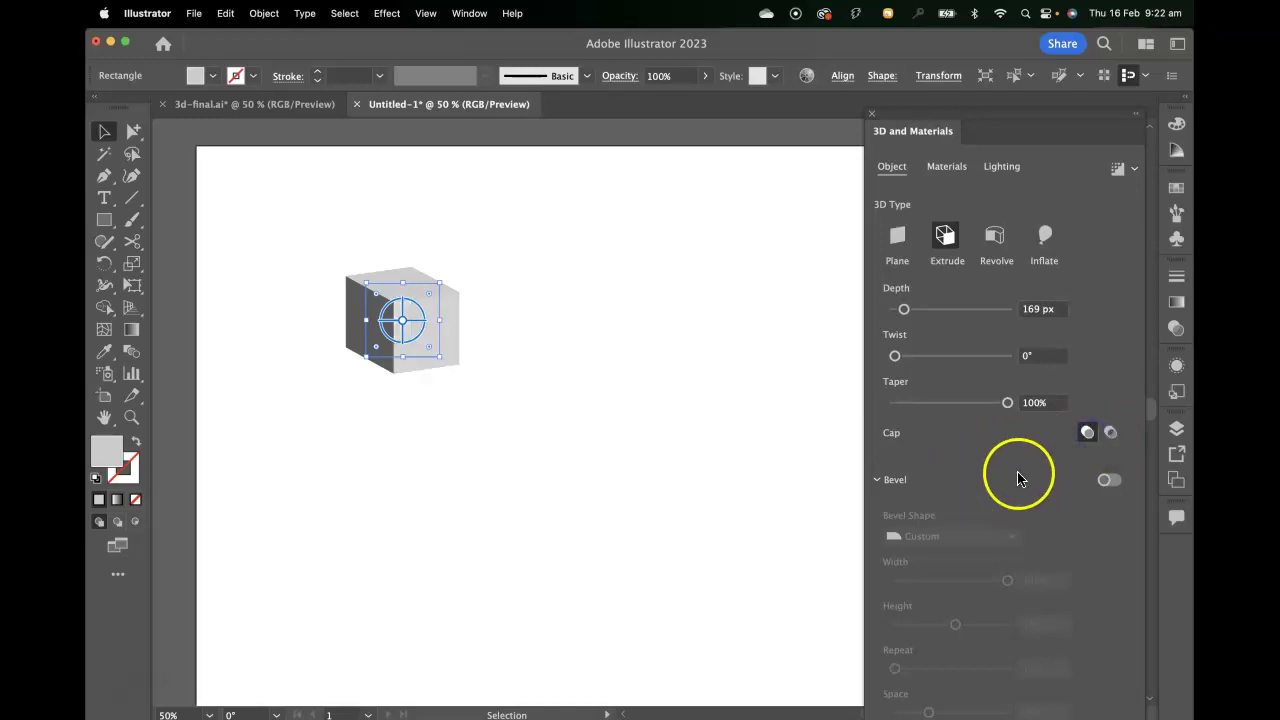
Add a Classic bevel with 50% width and 50% height to the extruded square, and deselect it
click(1108, 481)
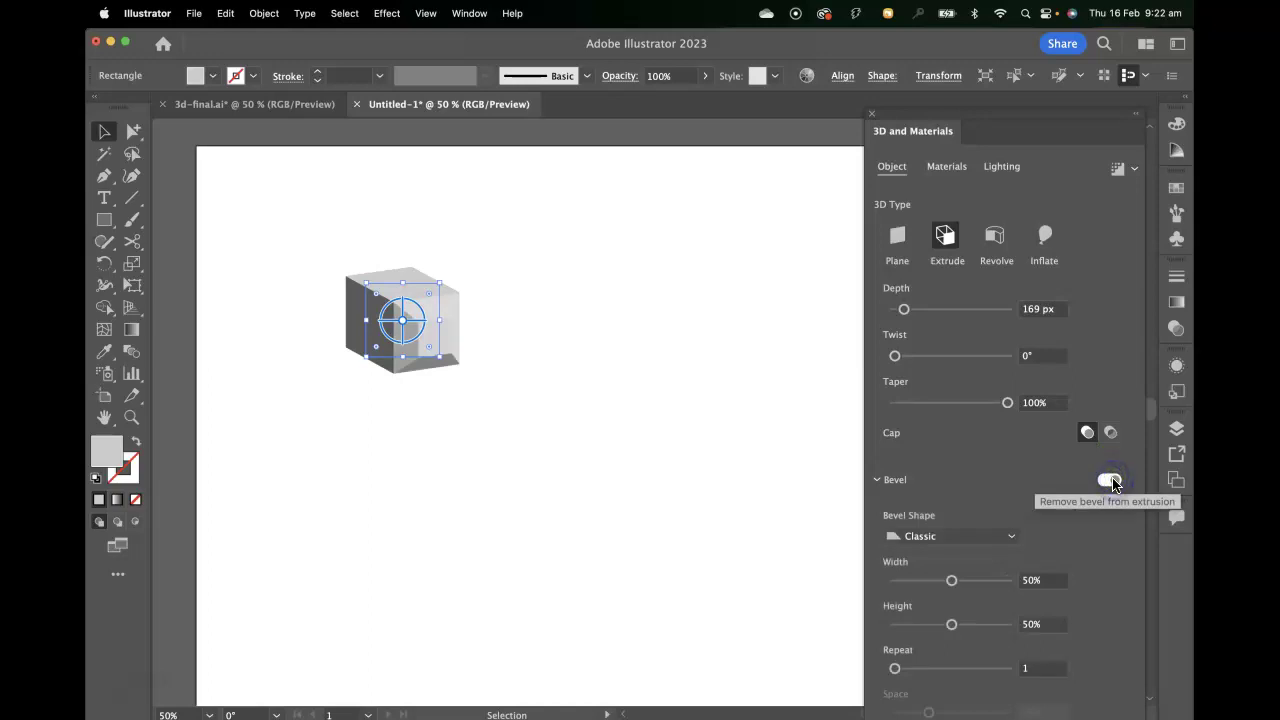
click(663, 294)
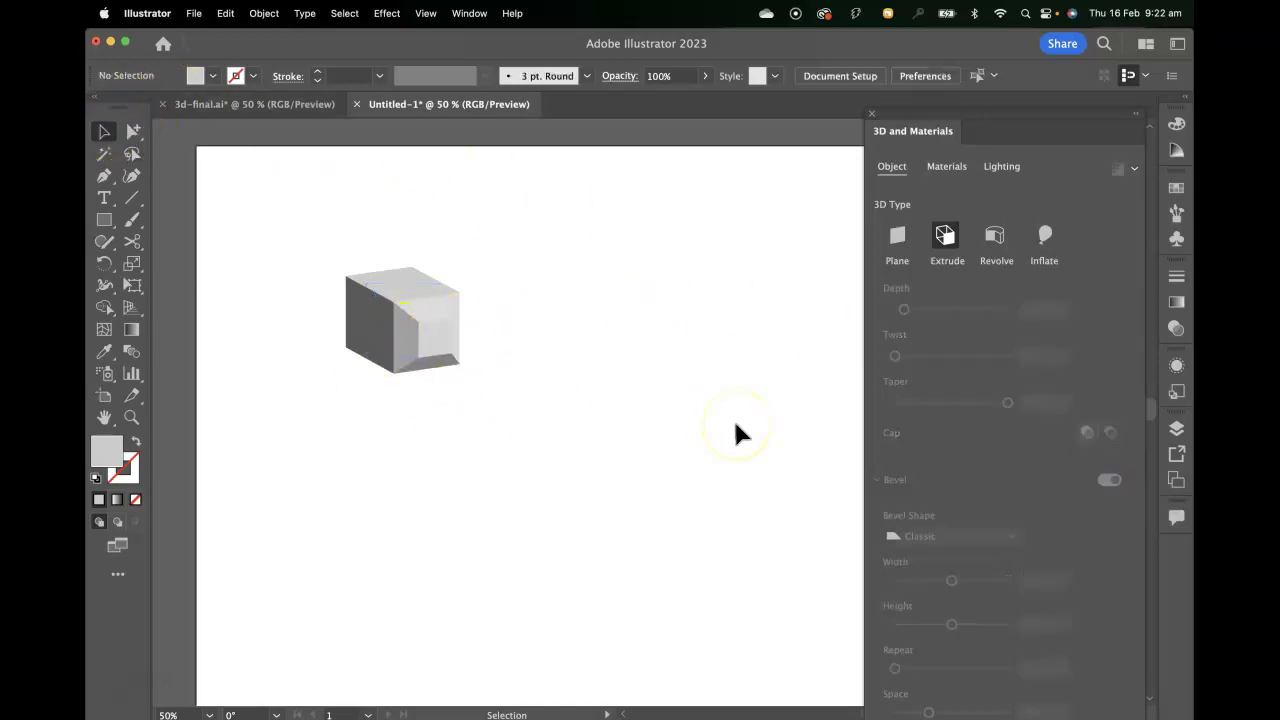
Select the extruded square and try a smaller Classic bevel with 23% width and 46% height
click(426, 331)
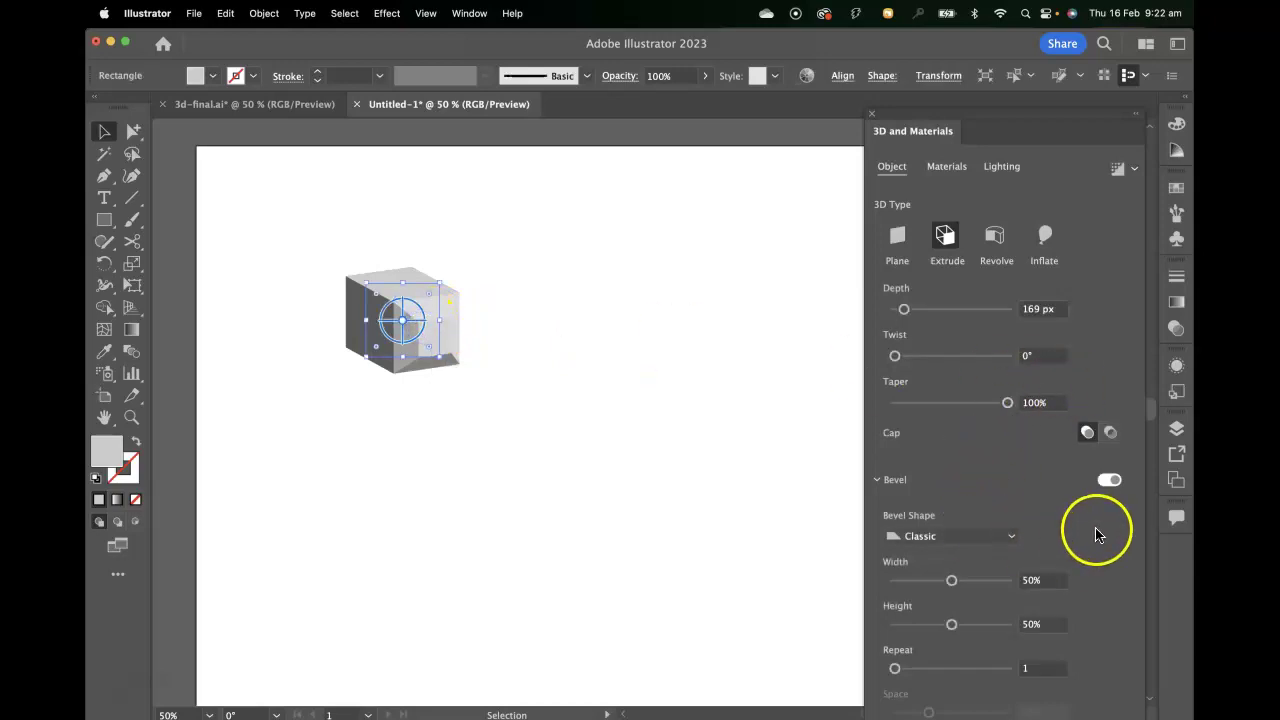
drag(952, 585, 920, 583)
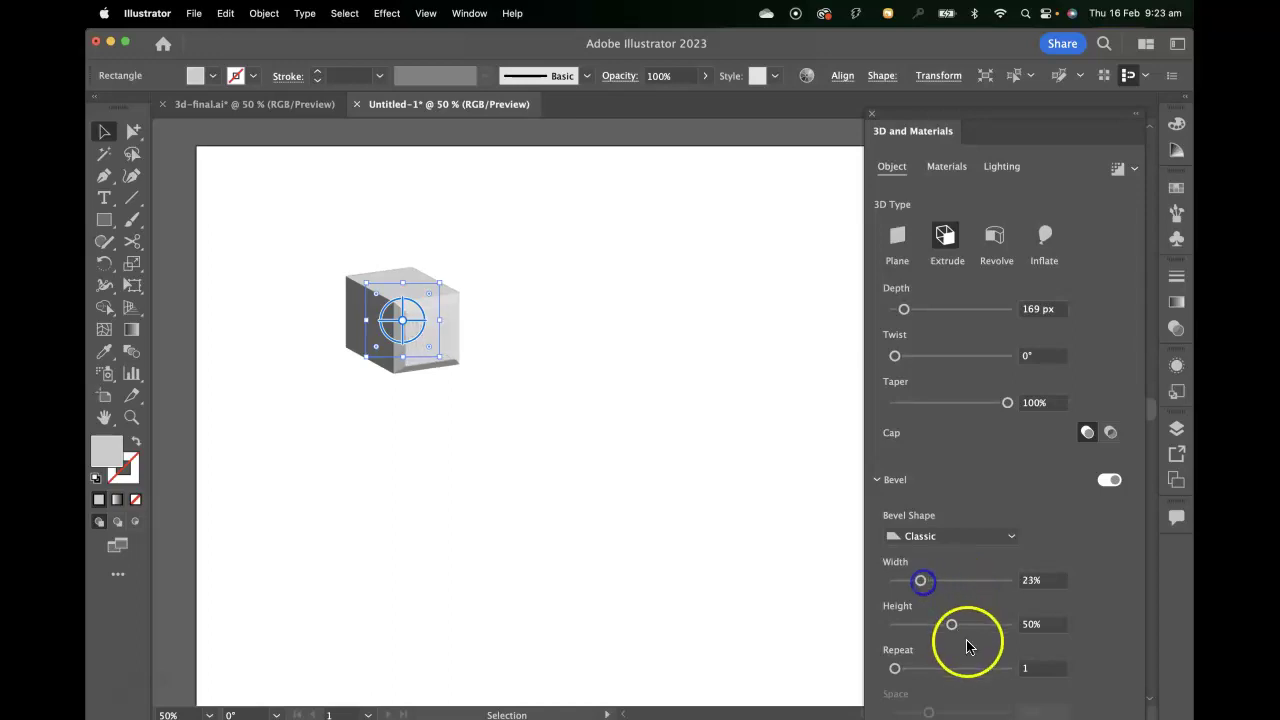
mouse_move(951, 624)
mouse_down()
mouse_move(983, 623)
mouse_move(938, 627)
mouse_move(949, 624)
mouse_up()
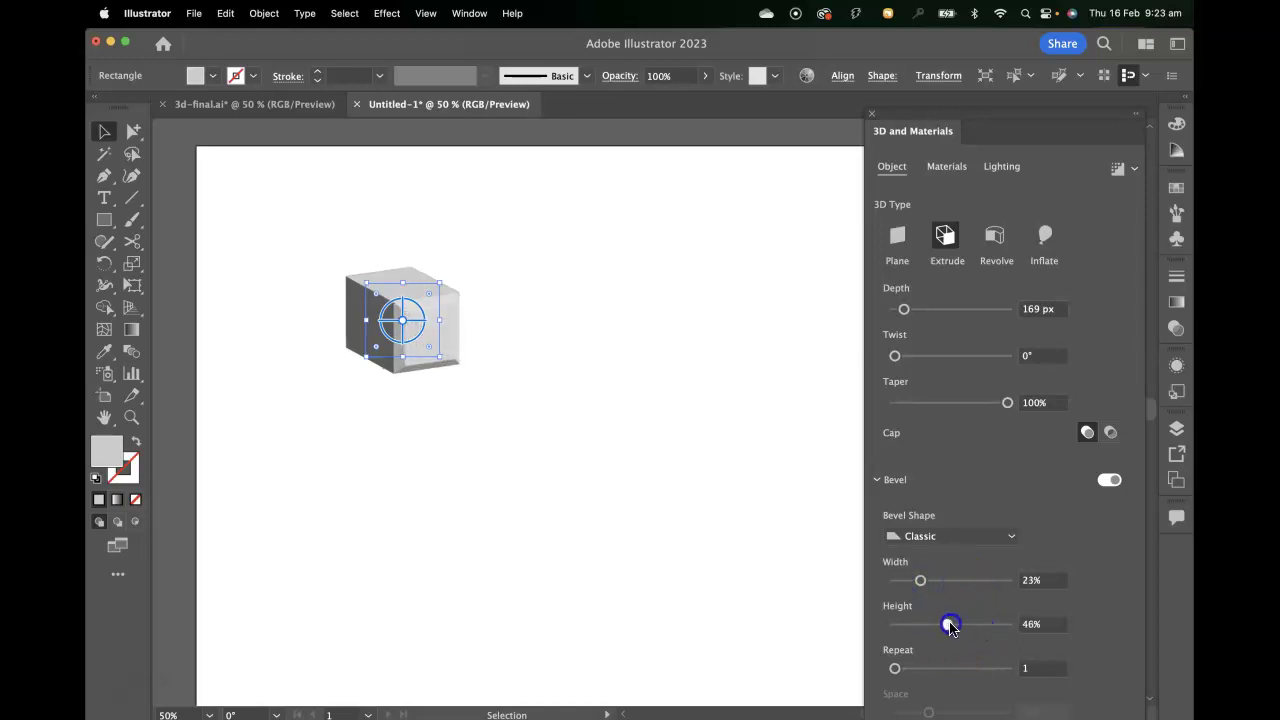
Try a Round bevel with 50% width and 52% height on the extruded square, and turn the bevel off
click(974, 535)
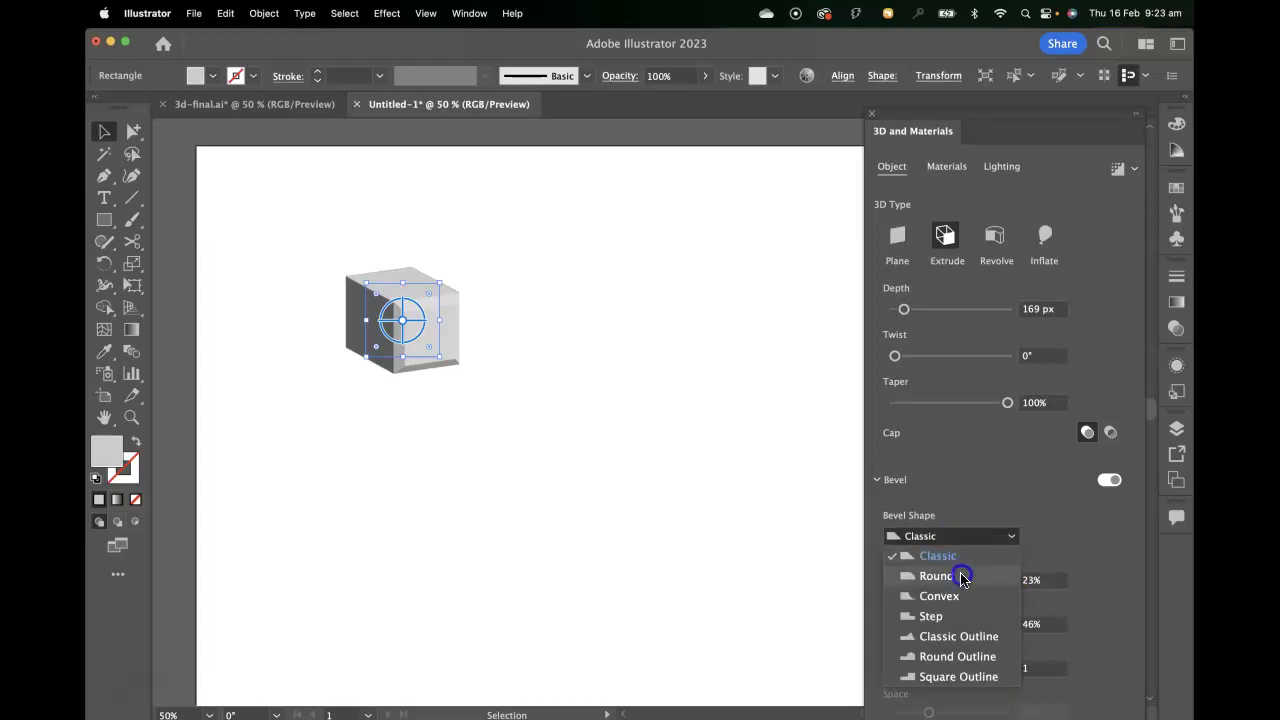
click(961, 578)
drag(921, 580, 951, 580)
drag(947, 624, 953, 627)
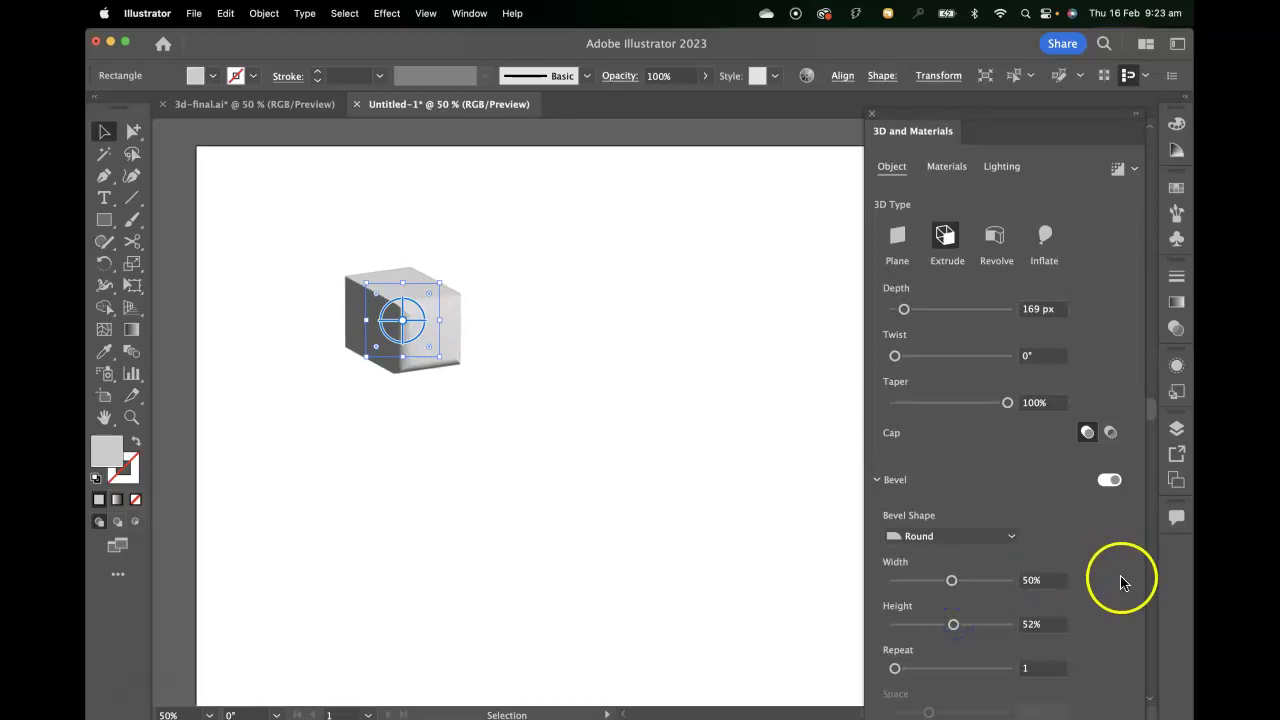
click(1107, 479)
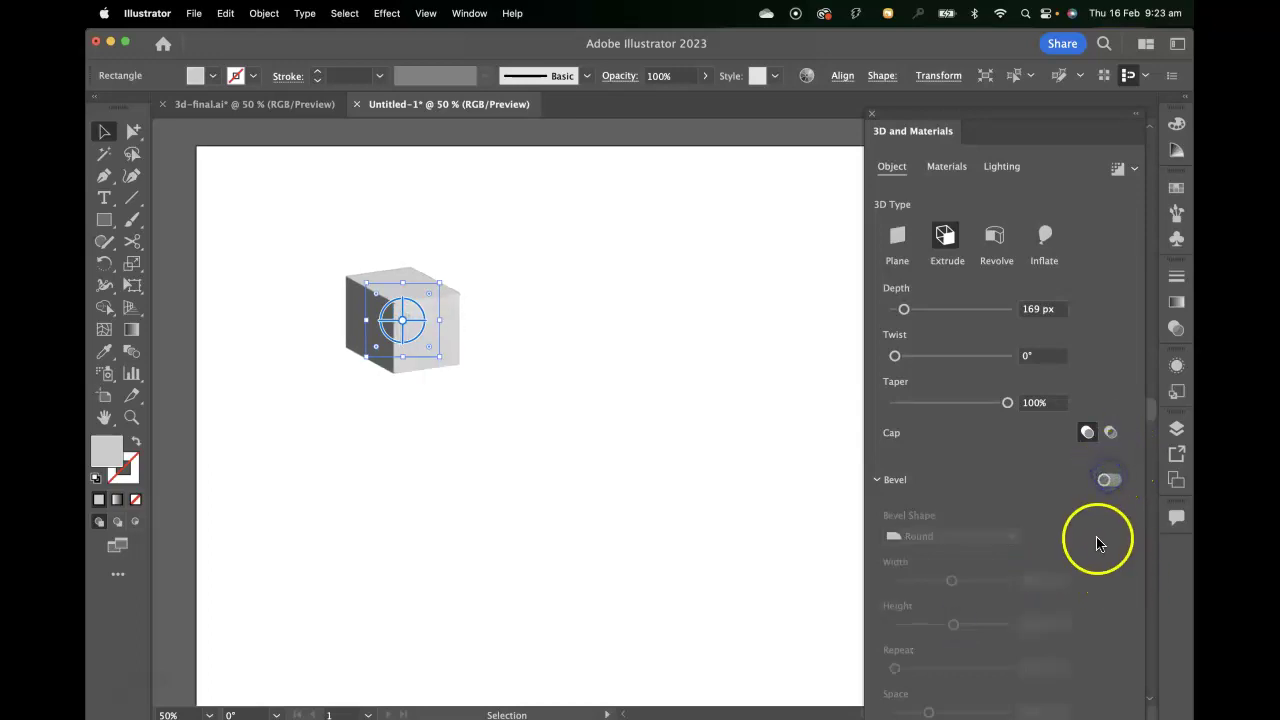
Reposition the 3D and Materials panel so it floats fully visible beside the cube, with the extrusion depth set to 172 px
drag(1003, 113, 994, 51)
click(922, 90)
click(922, 88)
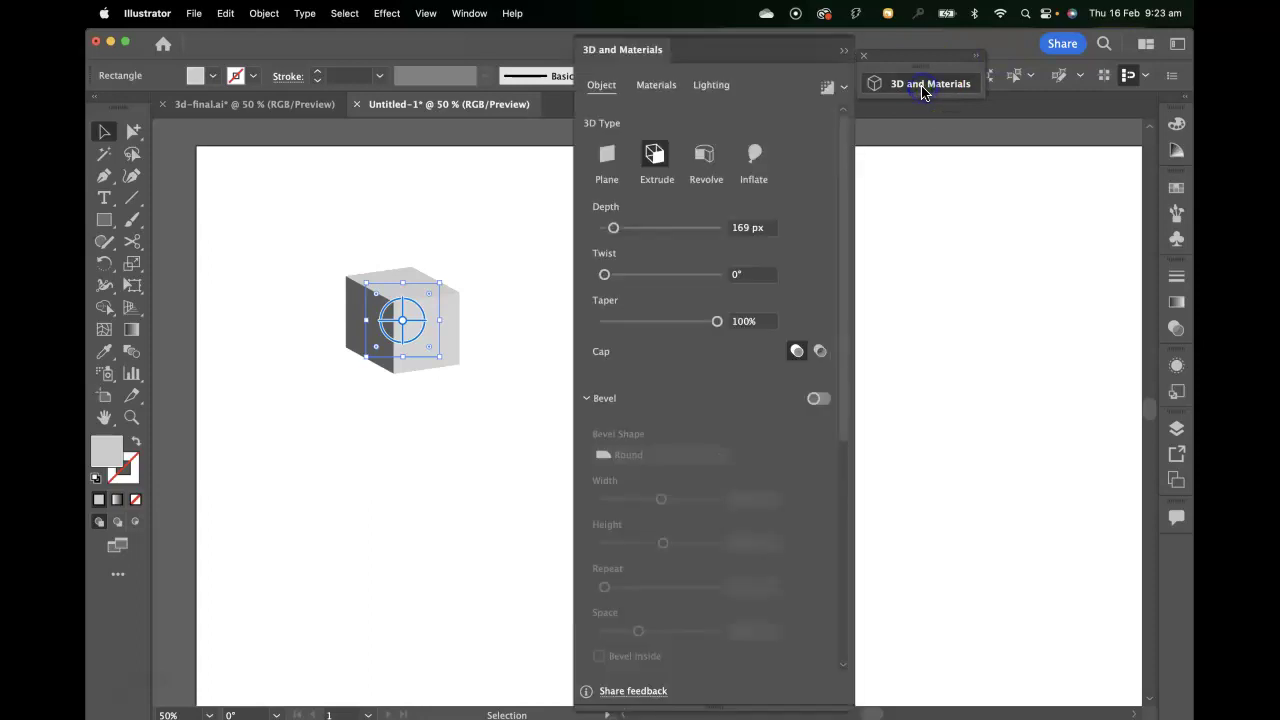
drag(831, 49, 1131, 64)
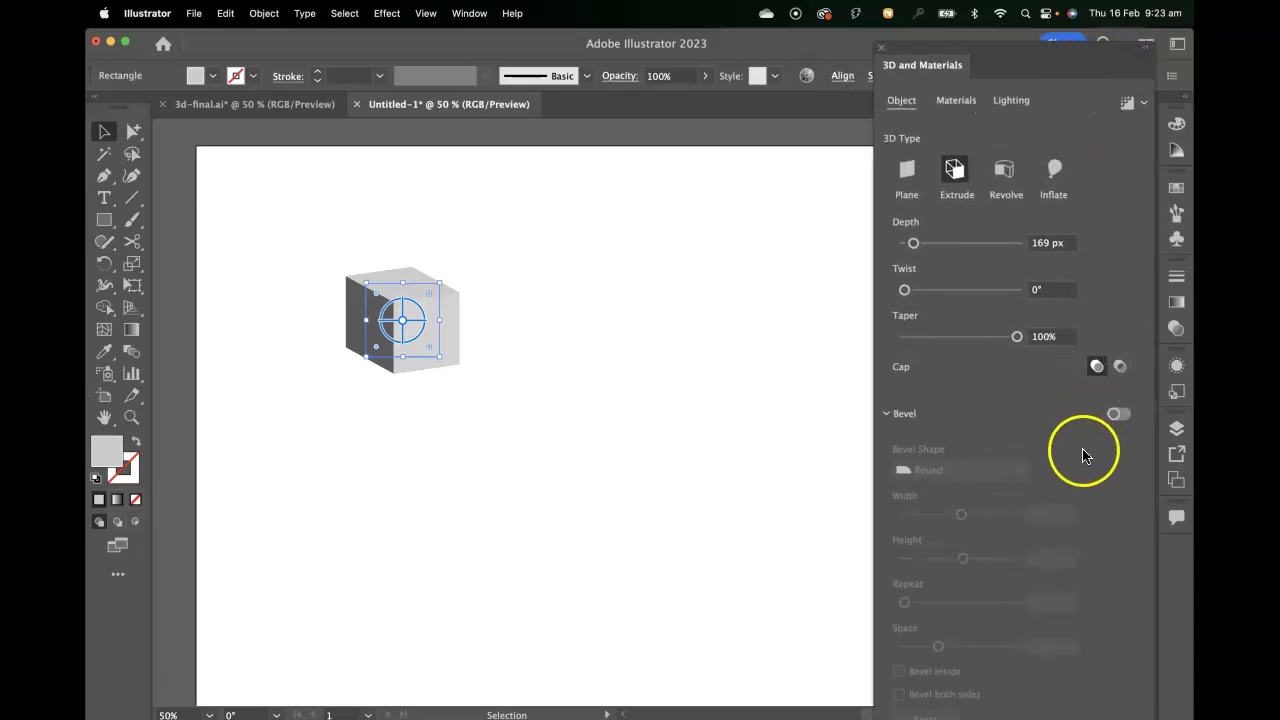
drag(1054, 57, 1051, 34)
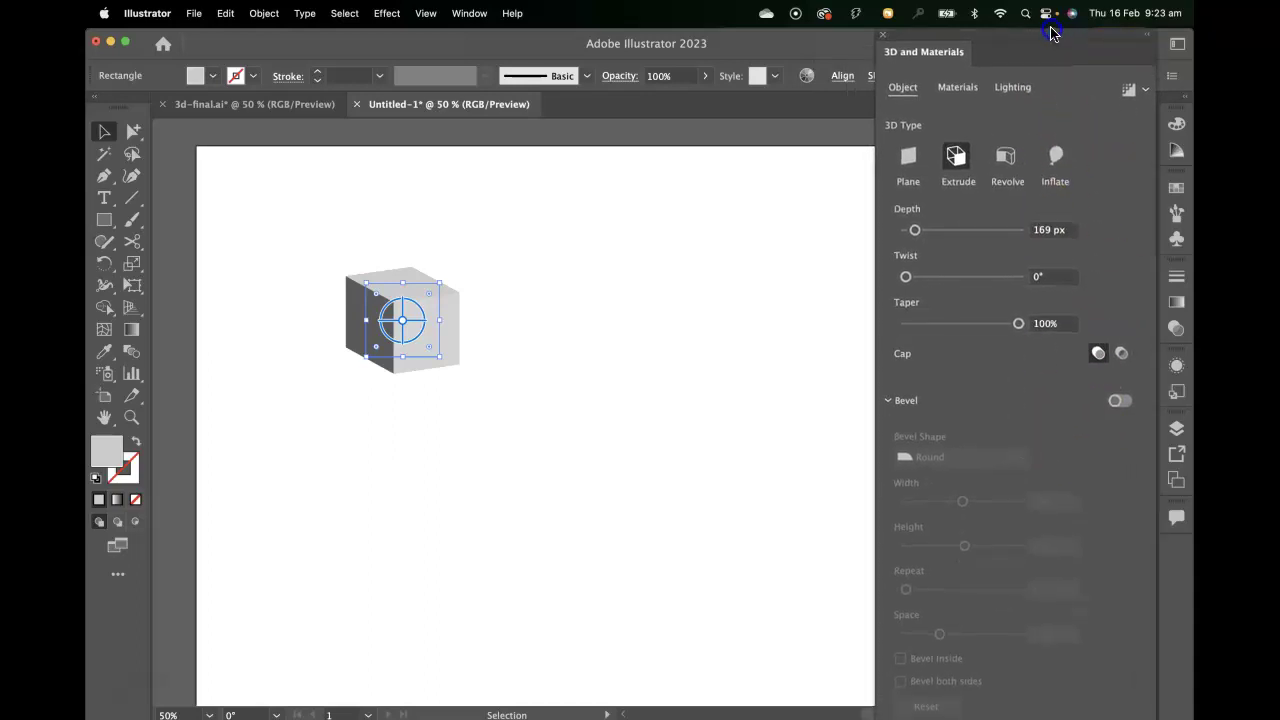
double_click(1030, 42)
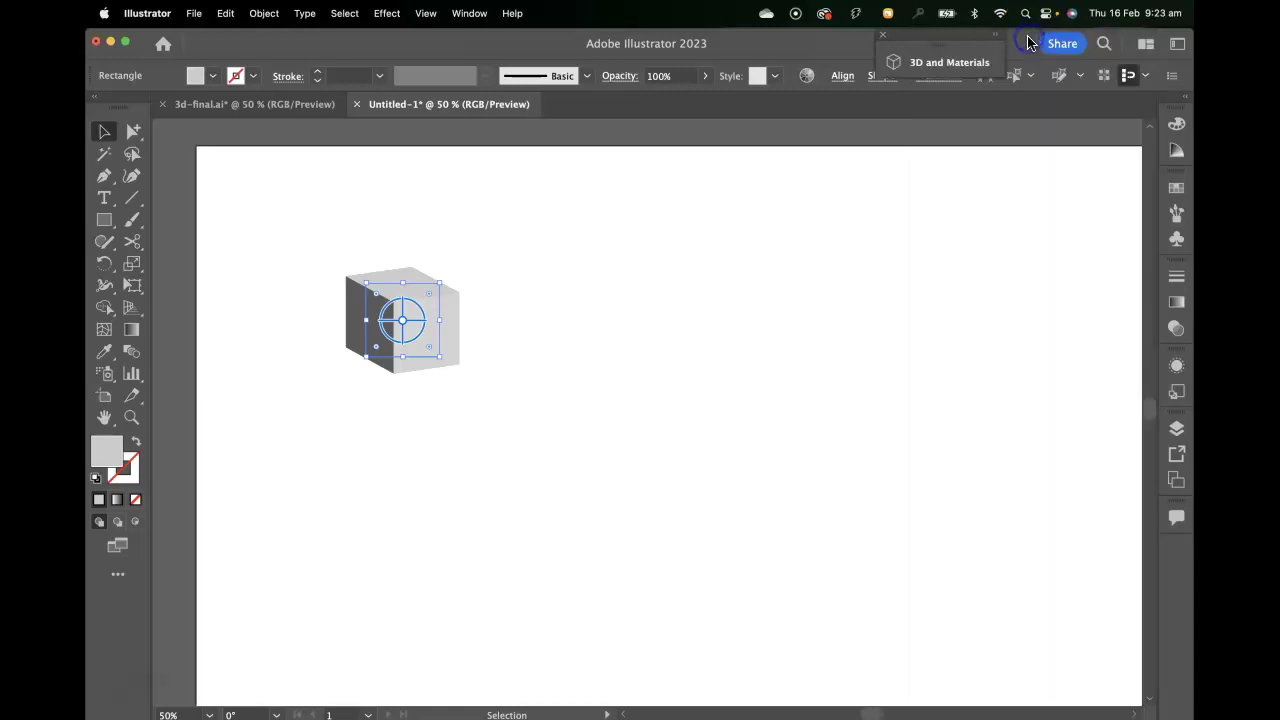
click(938, 62)
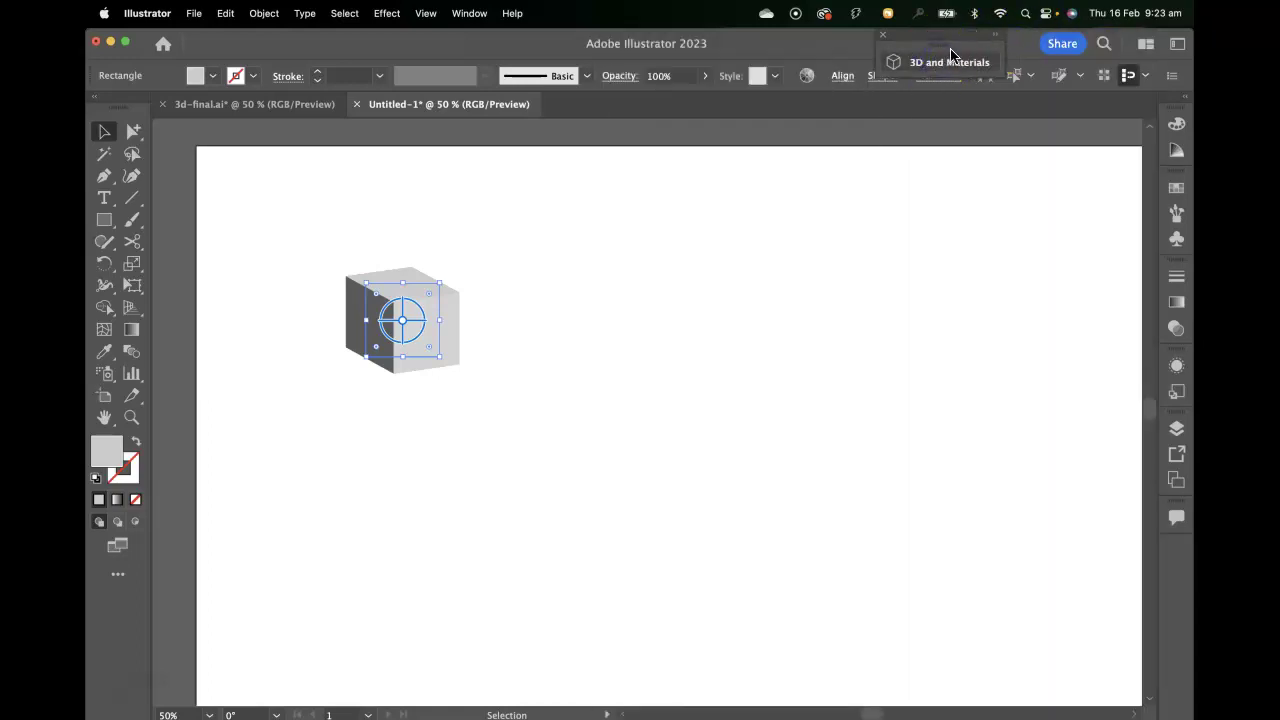
click(945, 62)
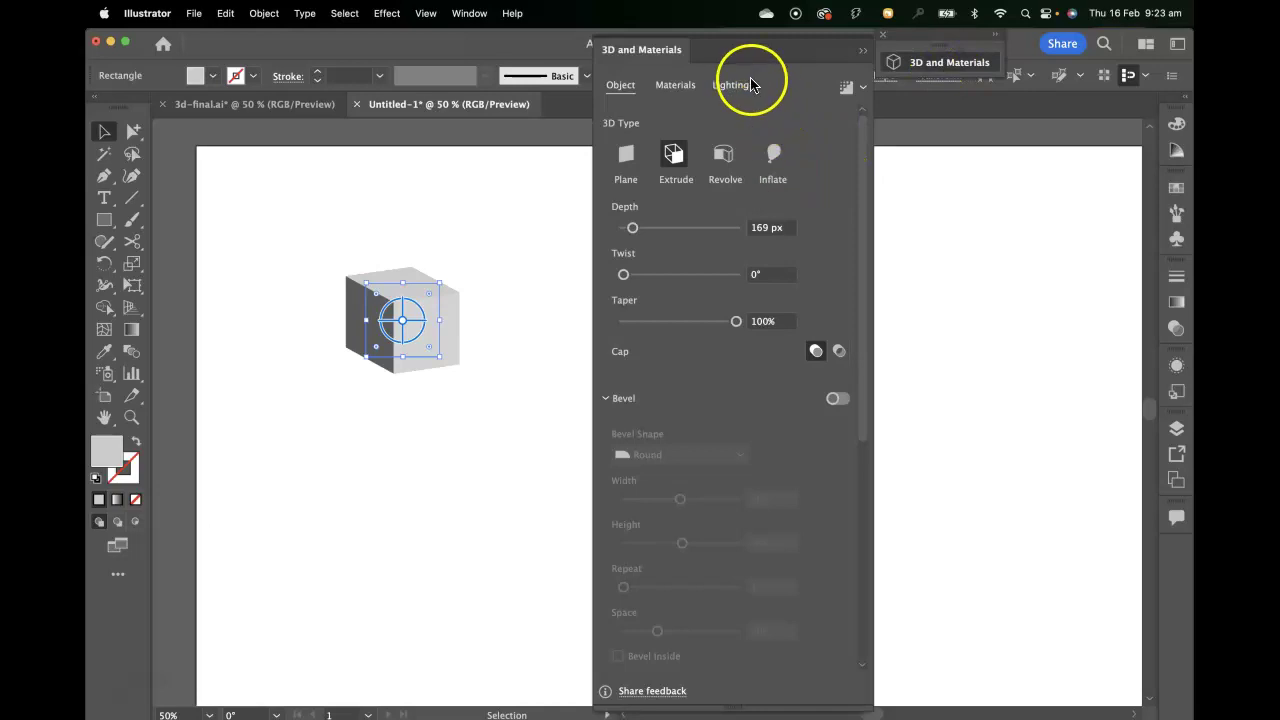
drag(837, 58, 1109, 57)
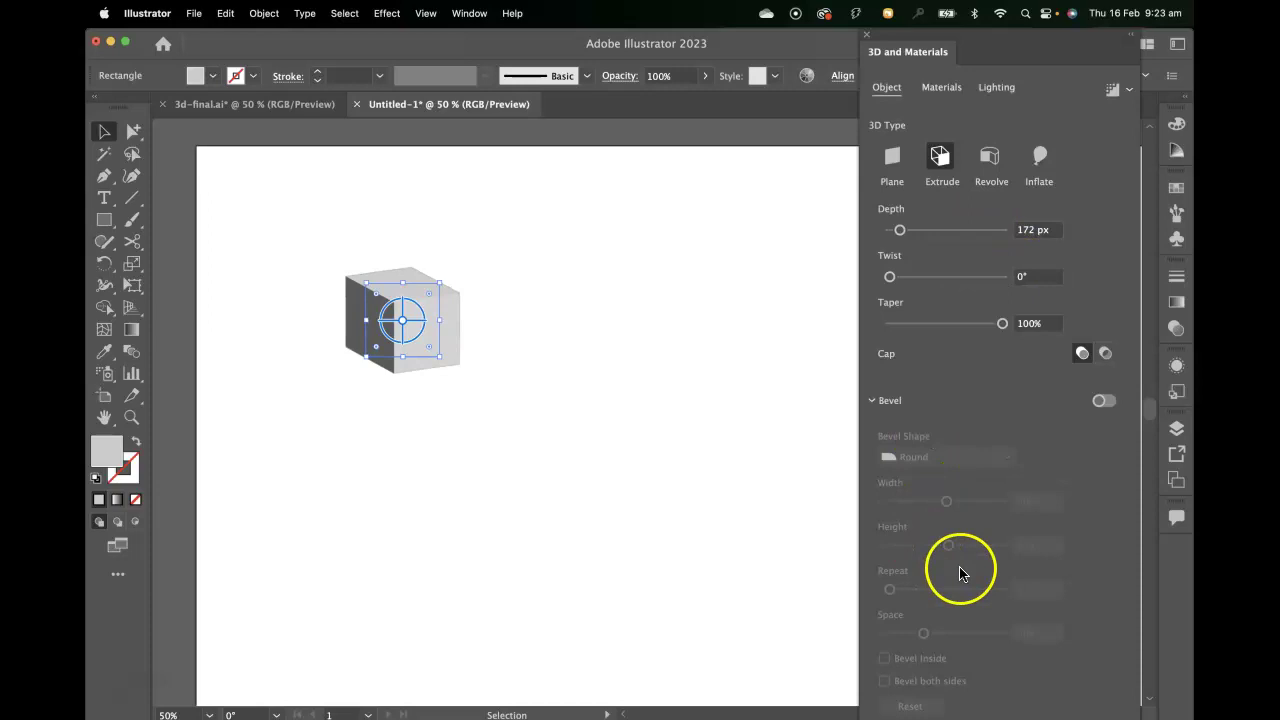
drag(1035, 40, 1193, 57)
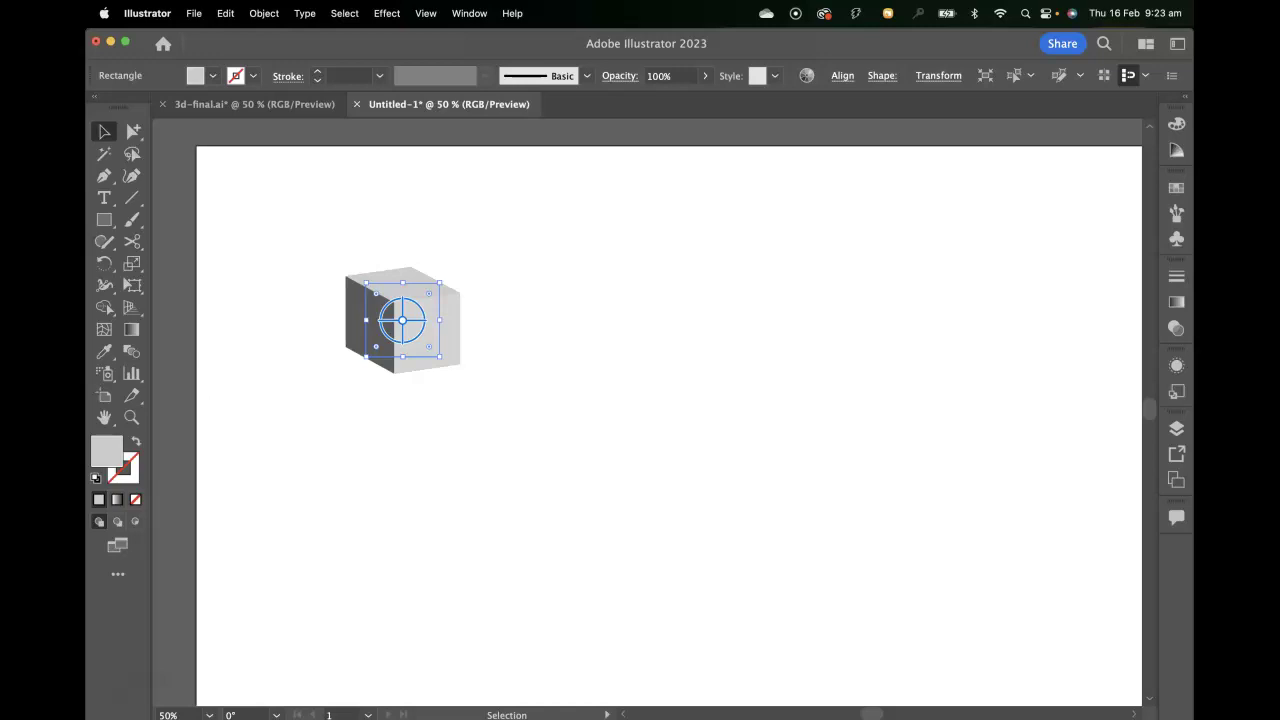
drag(1193, 57, 985, 131)
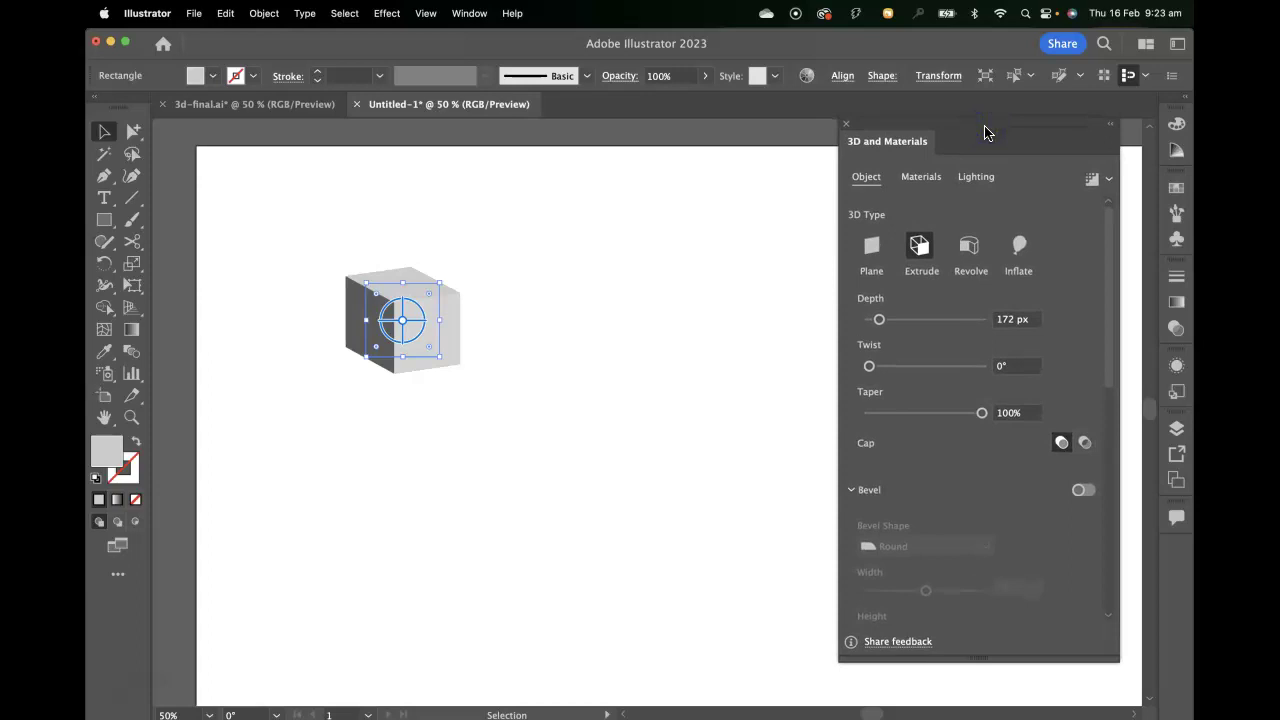
Collapse the Bevel settings and bring the cube's Rotation settings into view
scroll(1029, 429, down, 5)
scroll(1029, 432, up, 3)
scroll(1029, 430, down, 3)
click(851, 277)
scroll(1048, 450, down, 1)
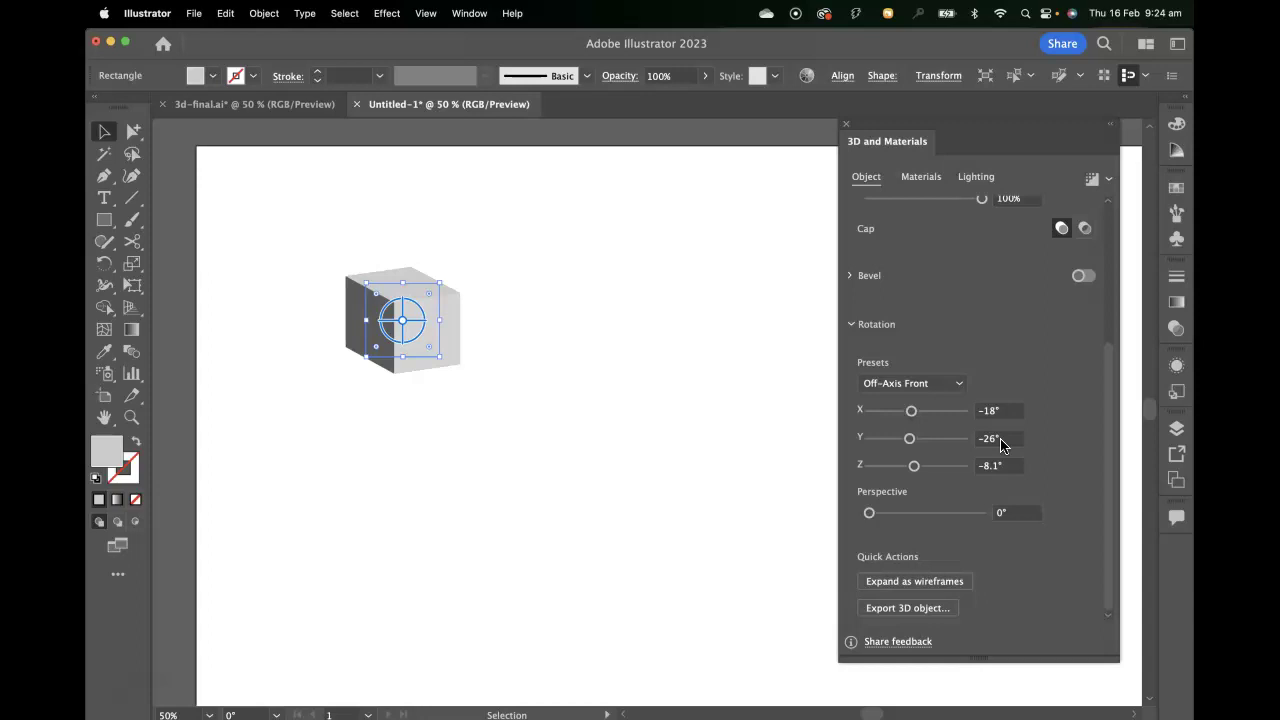
click(970, 426)
Try the Front and Top rotation presets on the cube, and return it to Off-Axis Front
click(933, 385)
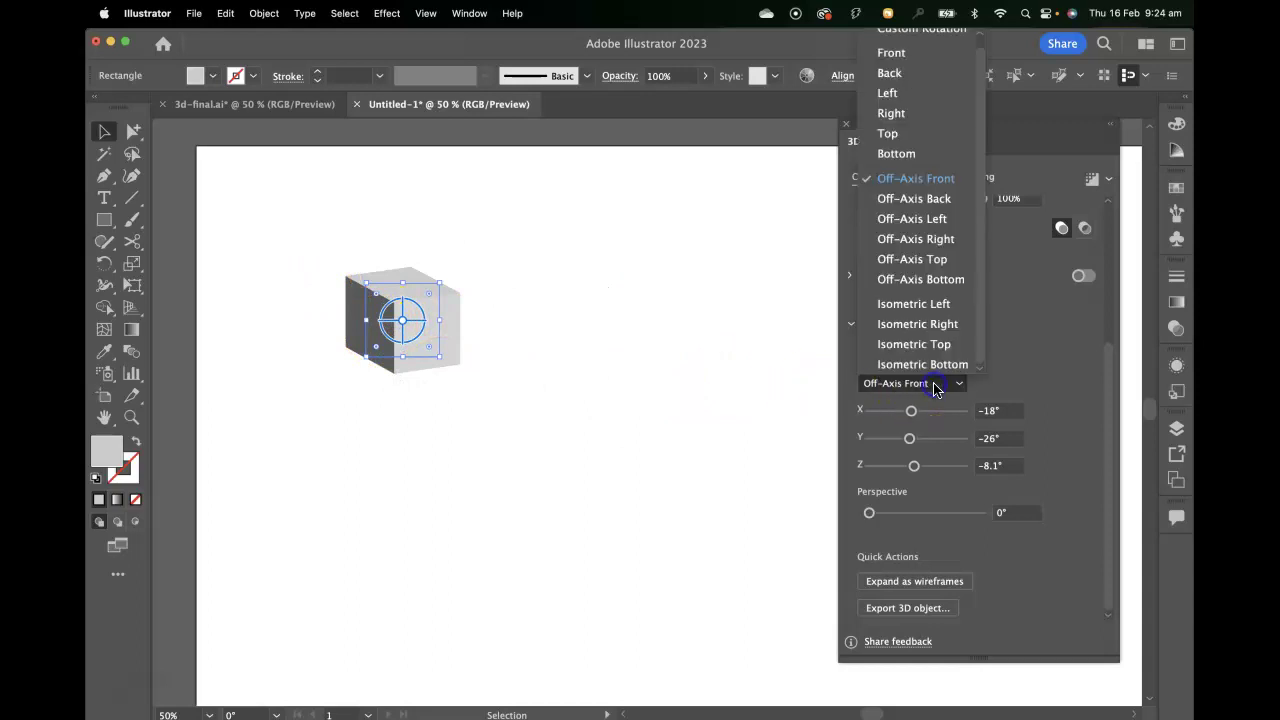
scroll(905, 120, up, 1)
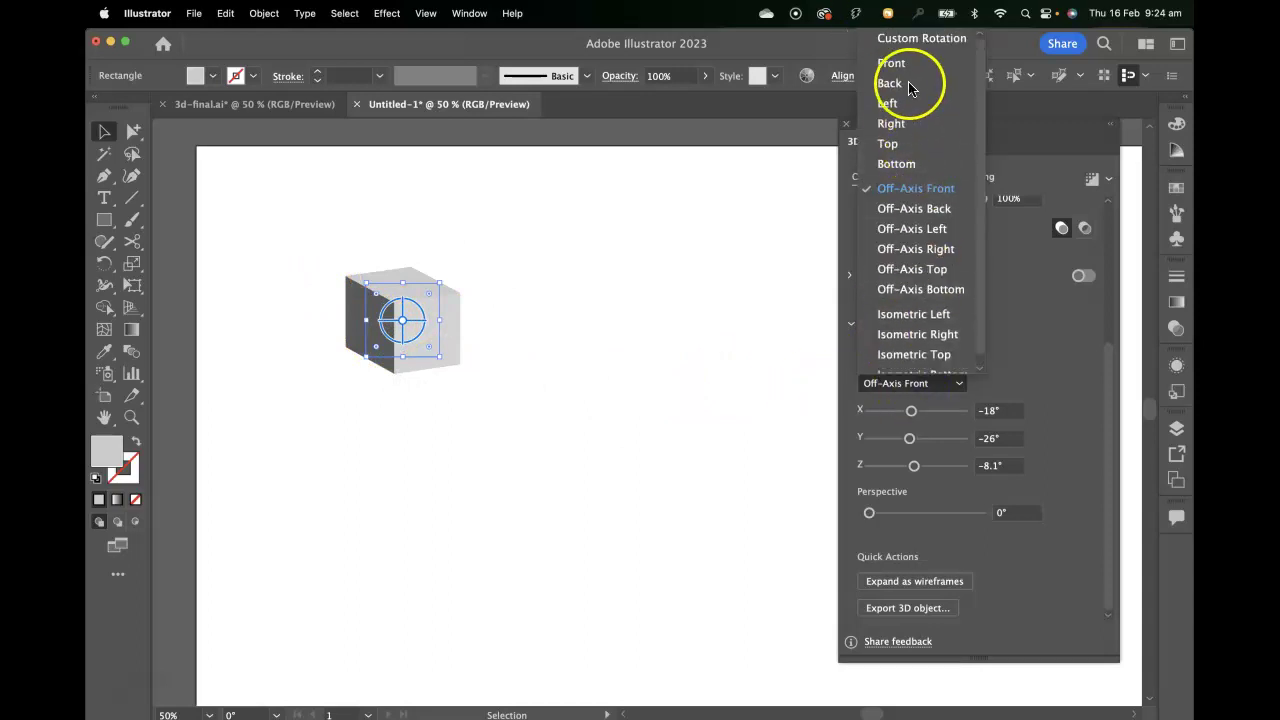
click(891, 63)
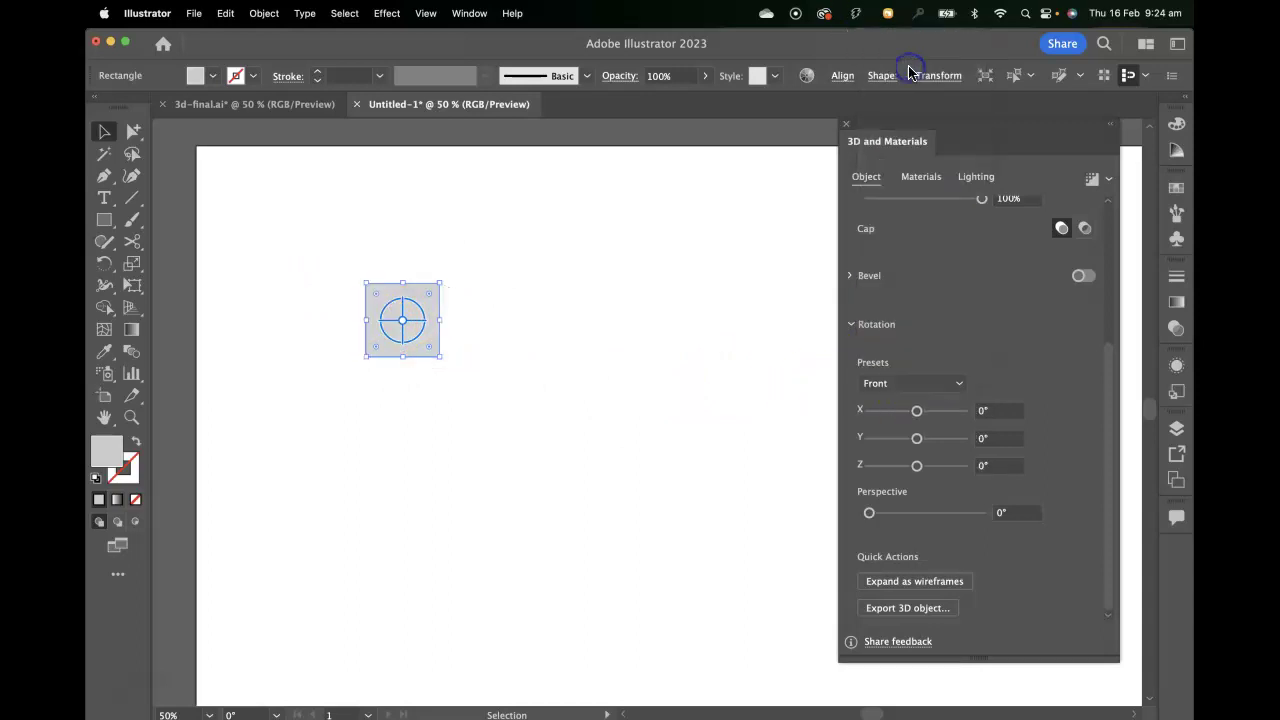
click(898, 390)
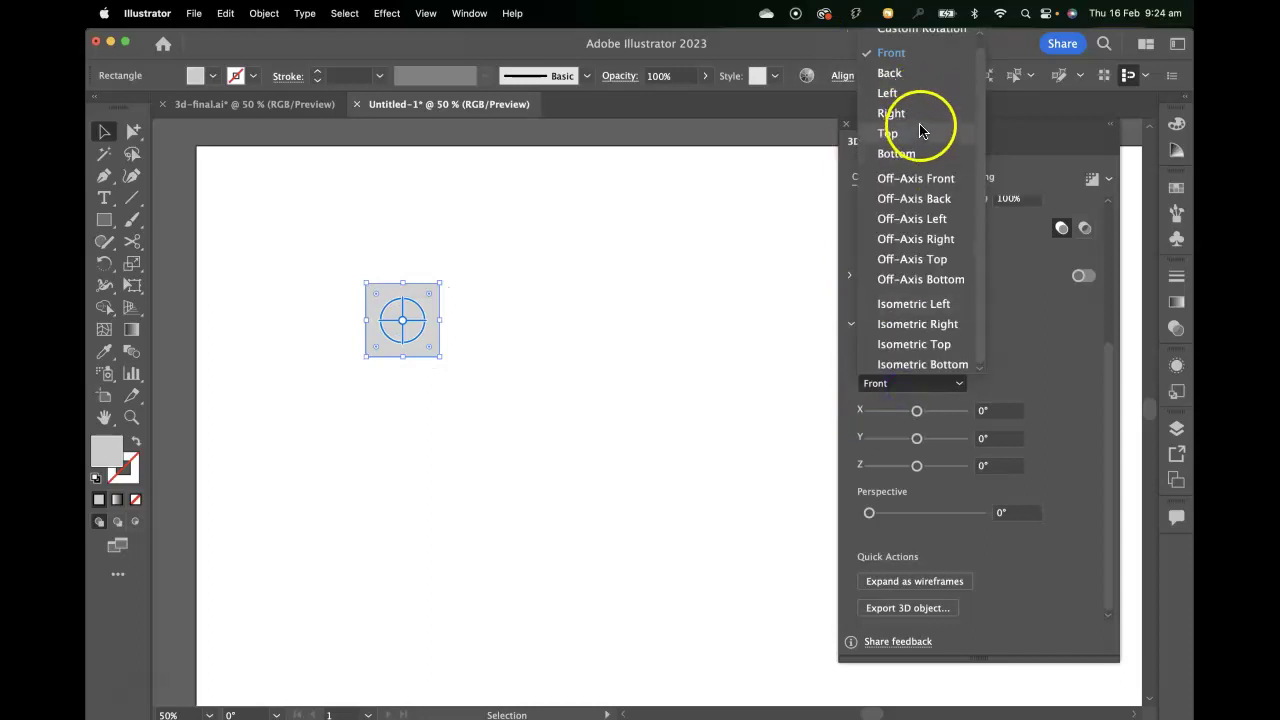
click(920, 132)
click(900, 383)
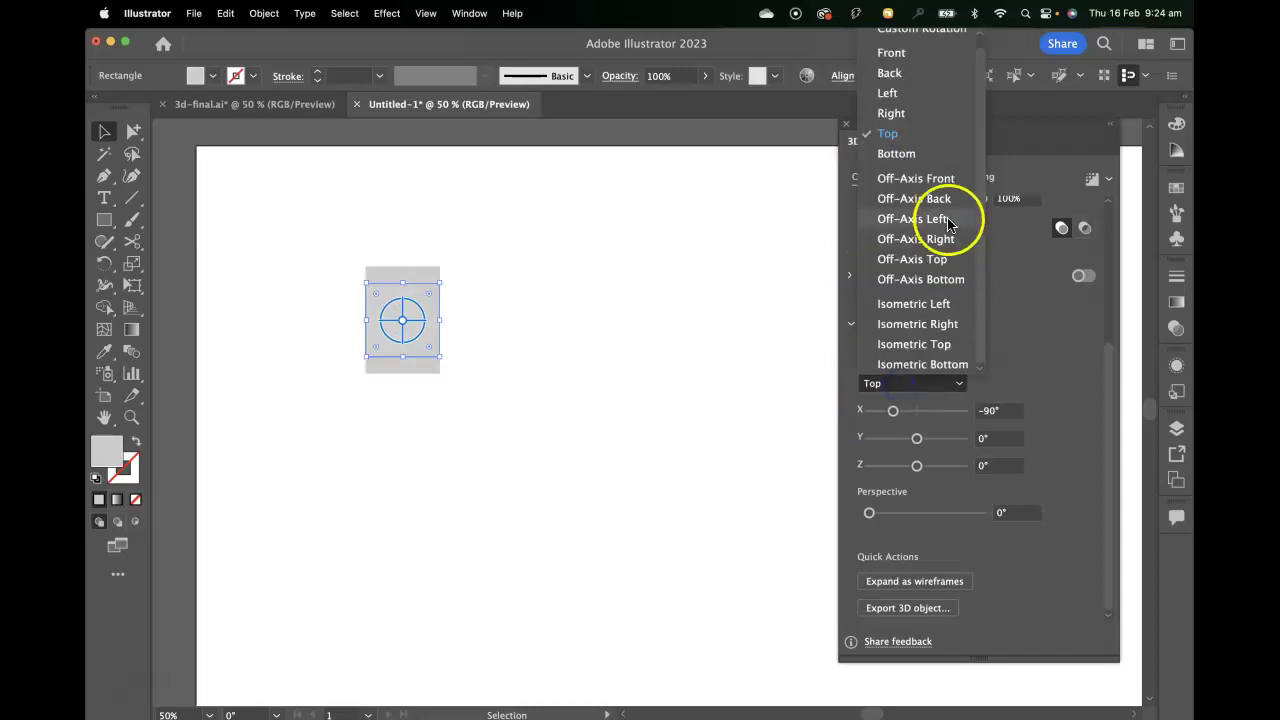
click(940, 180)
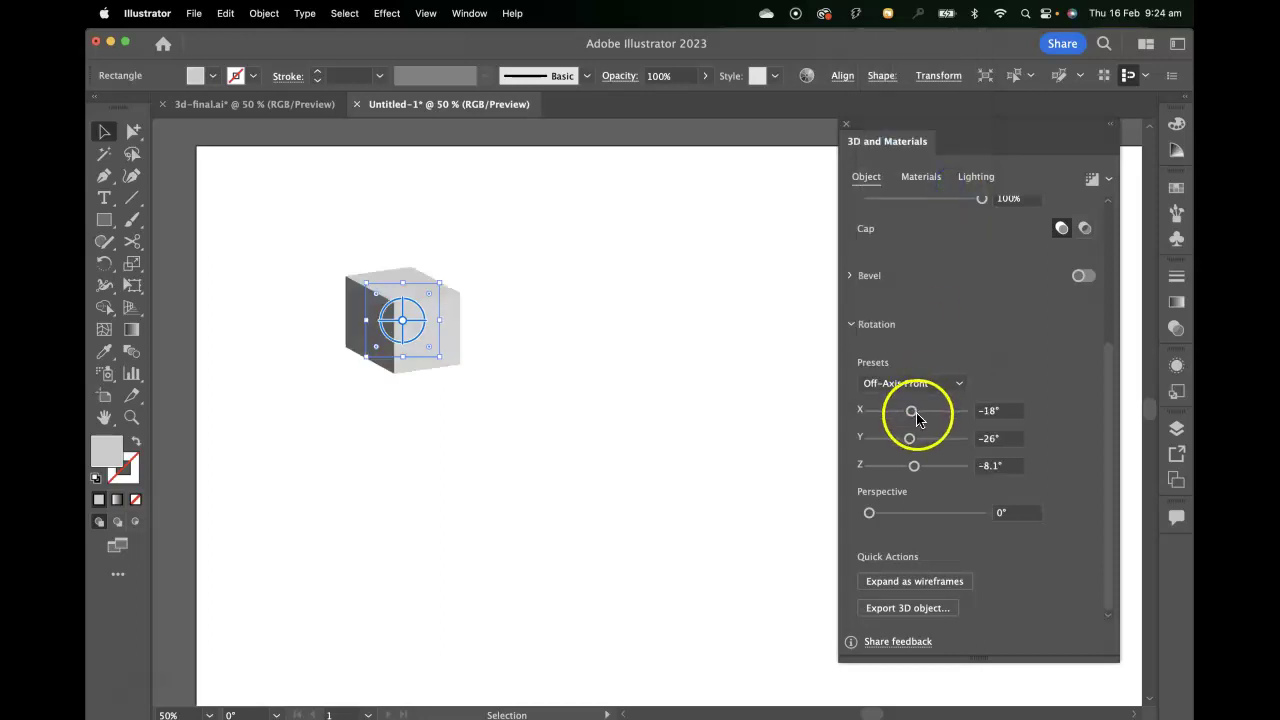
Try the Off-Axis Back and Off-Axis Right rotation presets on the cube, and restore Off-Axis Front
click(920, 383)
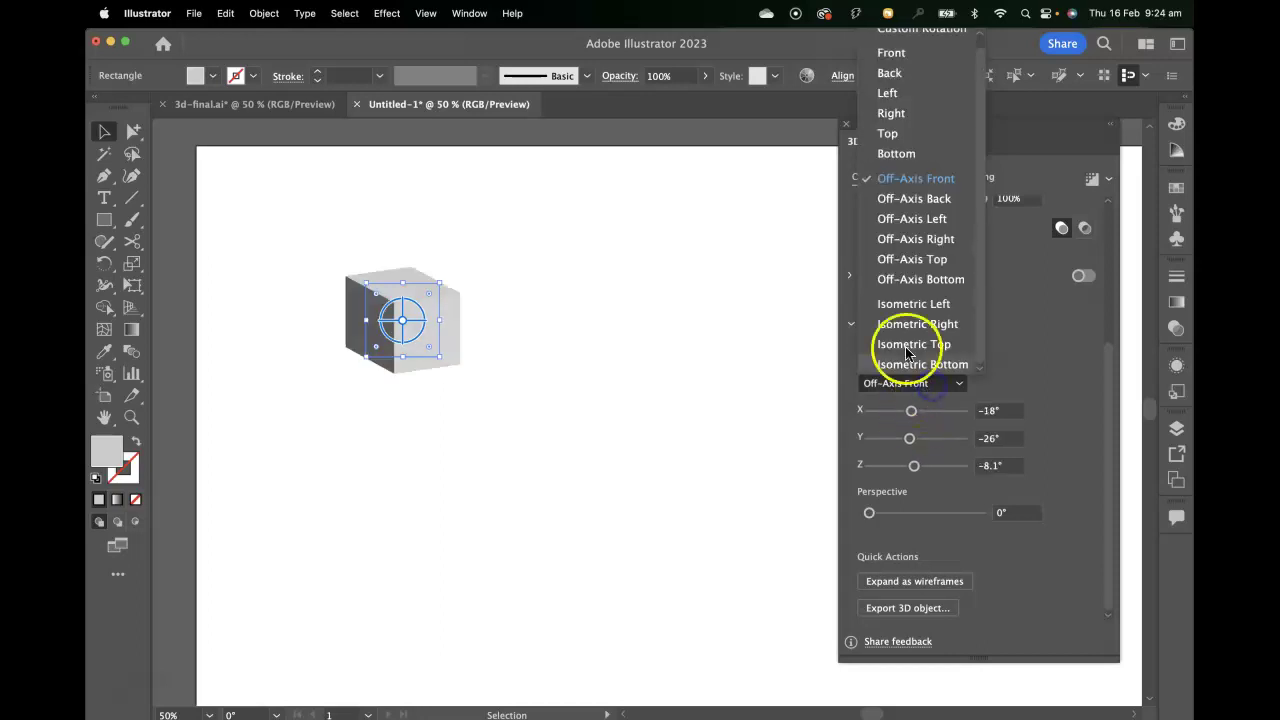
click(948, 206)
click(915, 383)
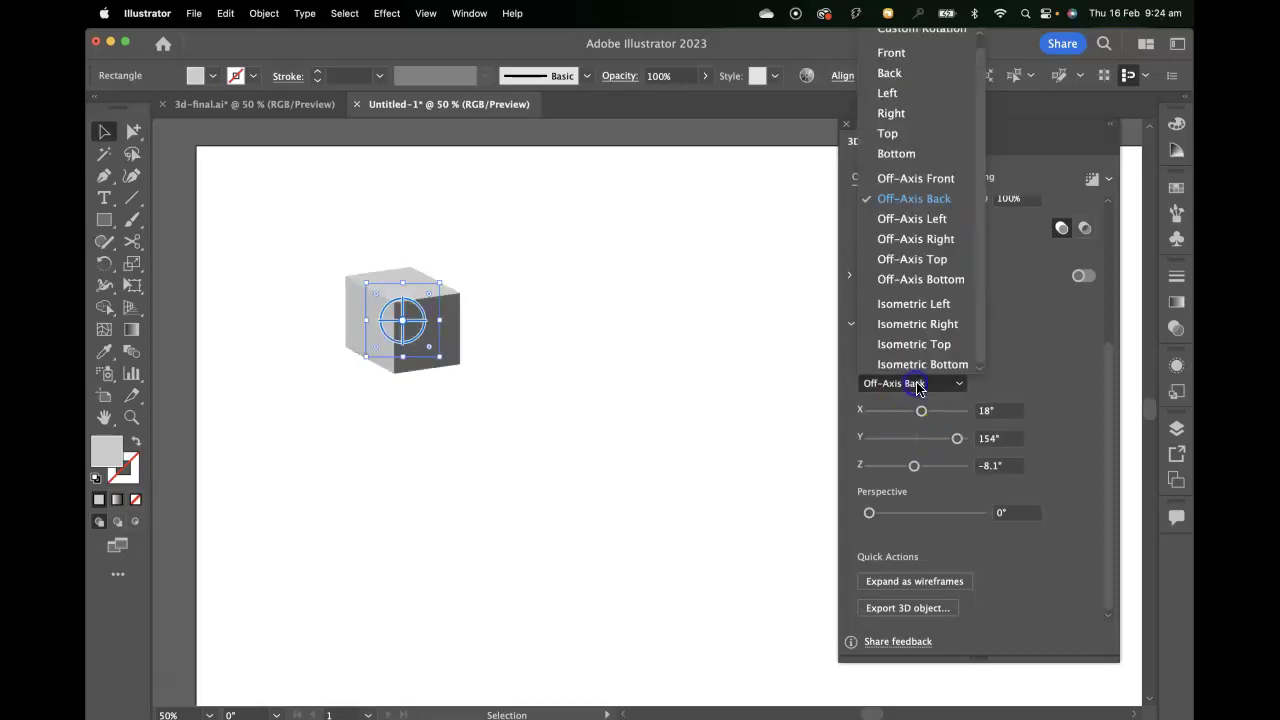
click(940, 239)
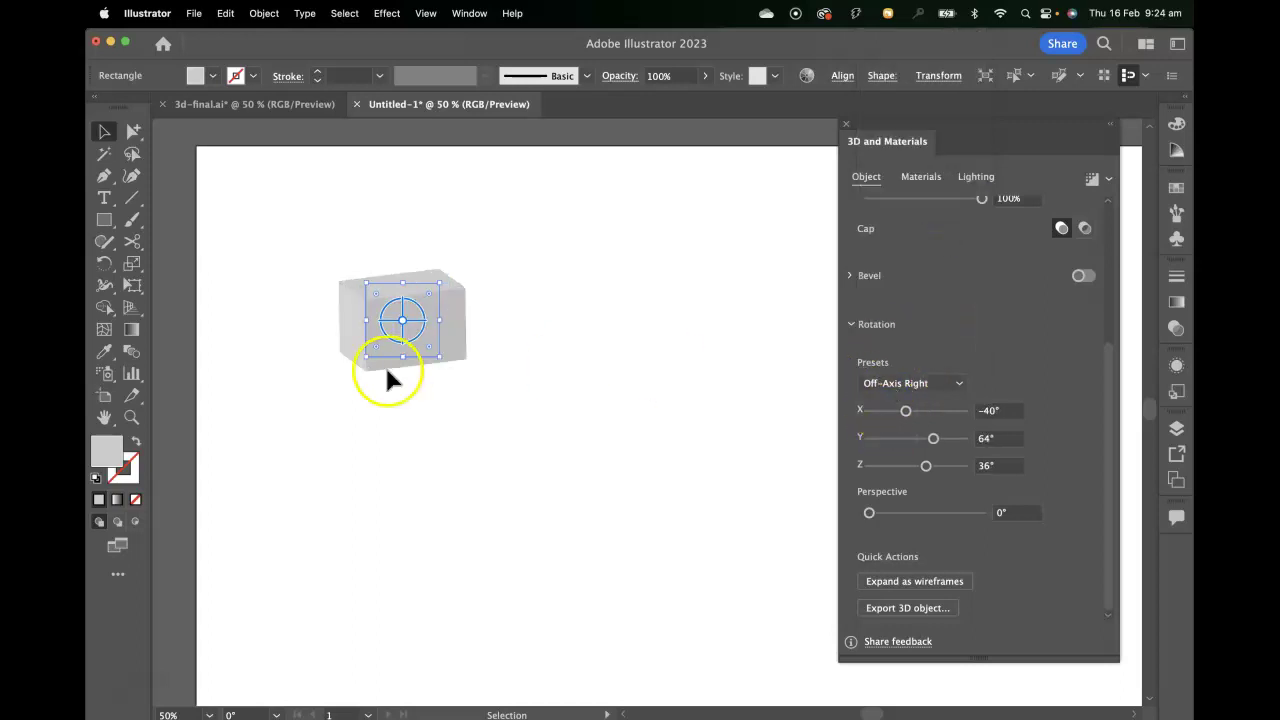
click(896, 385)
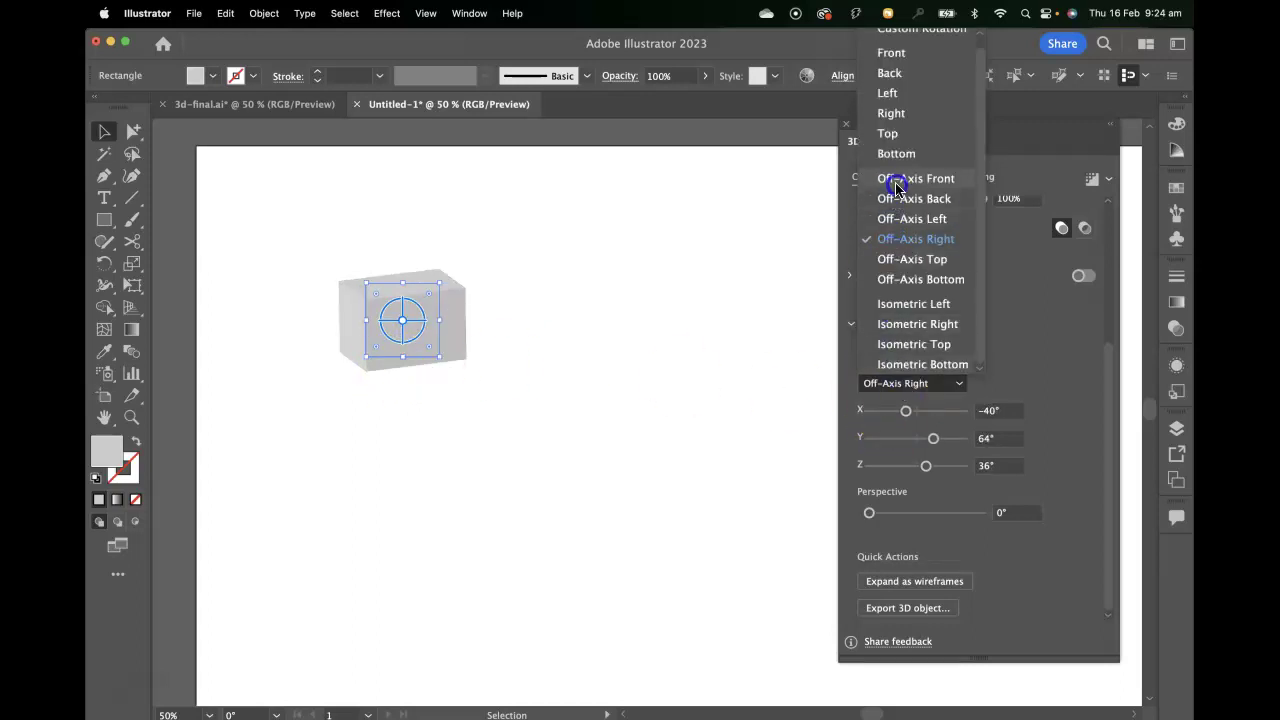
click(927, 181)
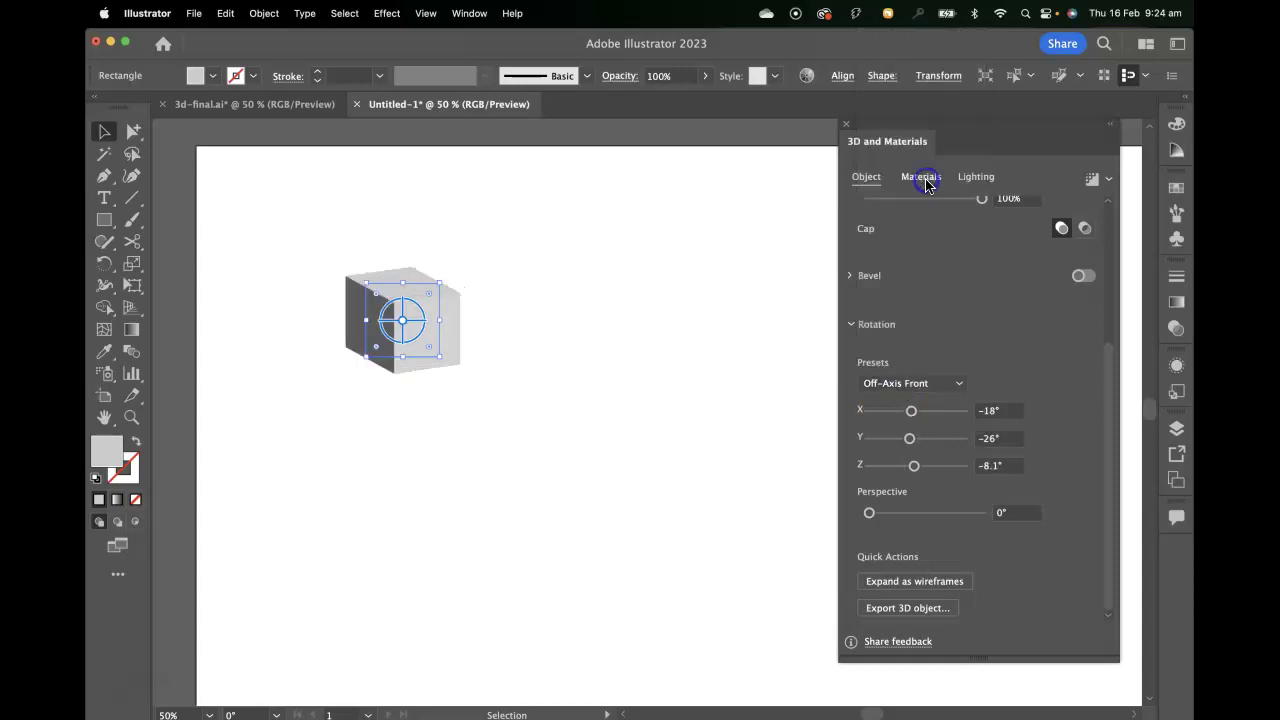
Try the Isometric Left, Right, Top and Bottom rotation presets on the cube, ending back at Off-Axis Front
click(948, 384)
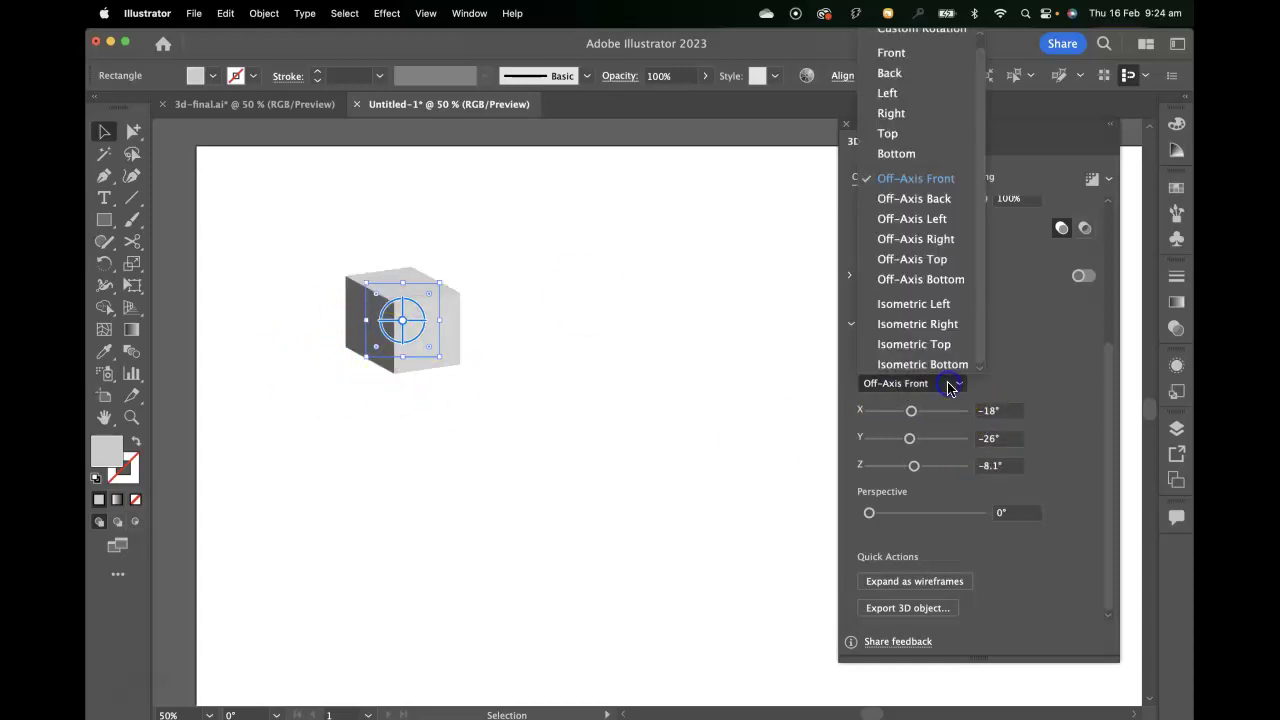
click(944, 306)
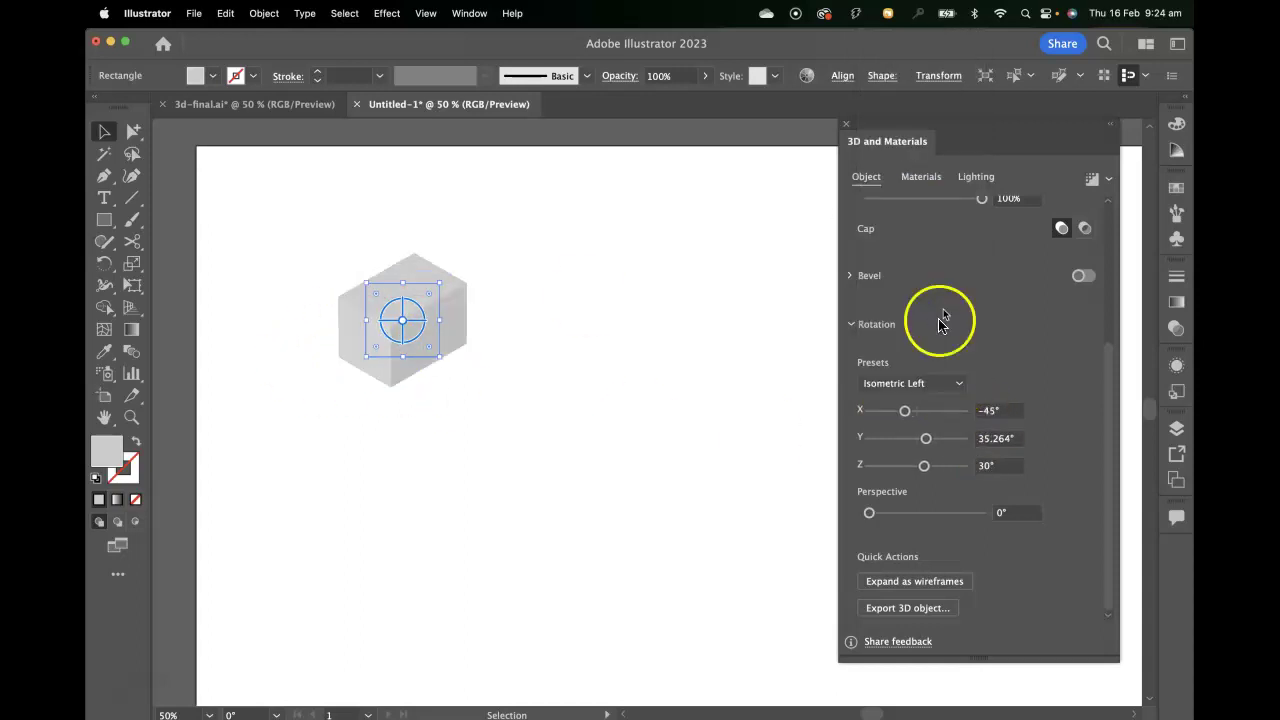
click(918, 384)
click(951, 326)
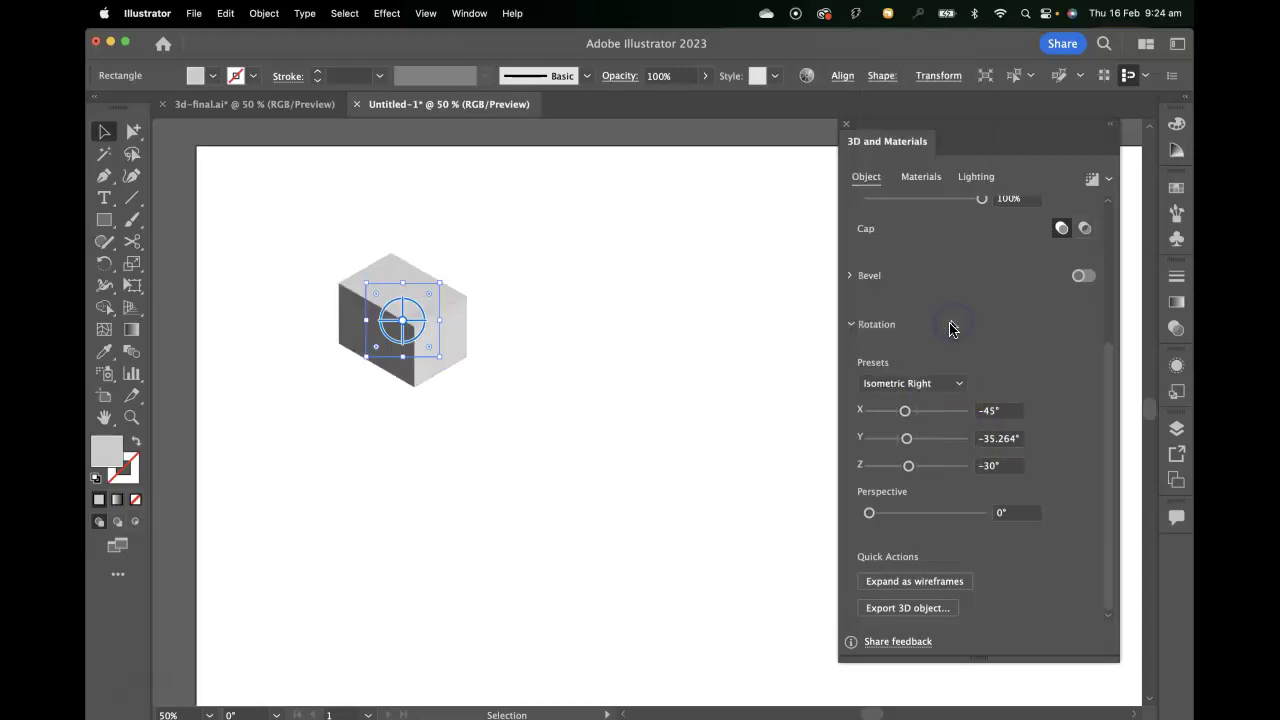
click(925, 386)
click(933, 343)
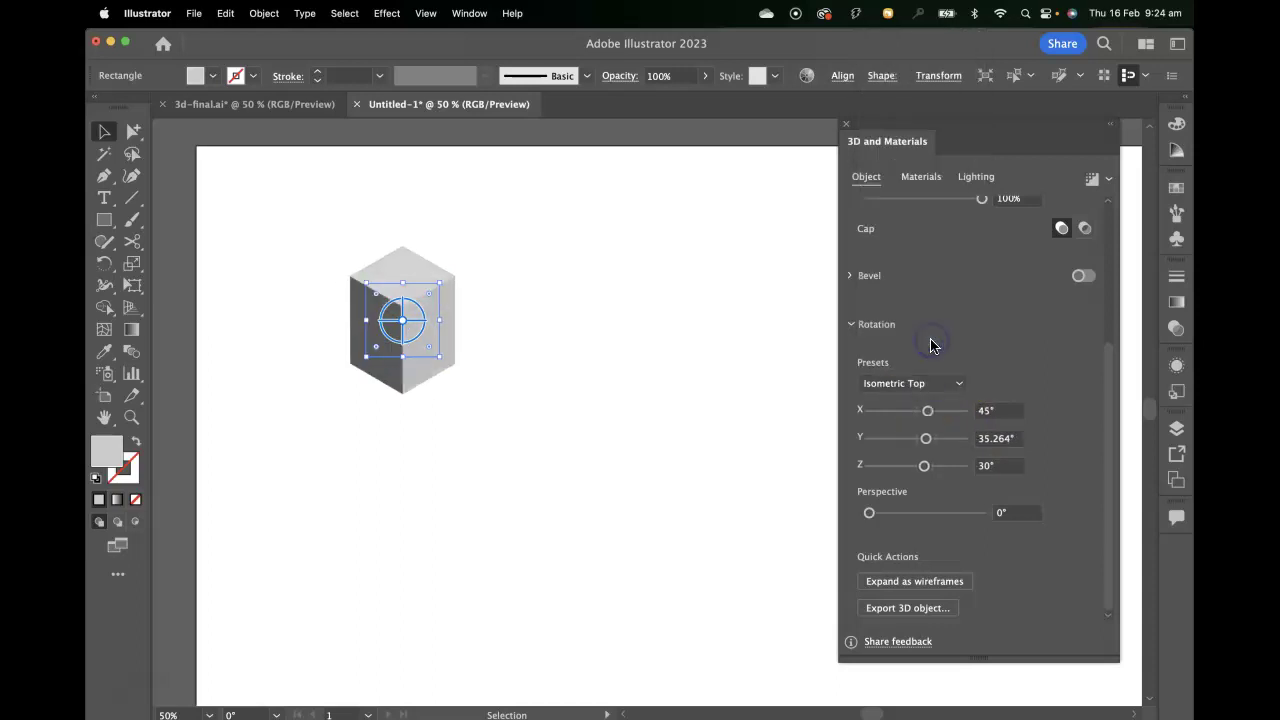
click(910, 380)
click(914, 364)
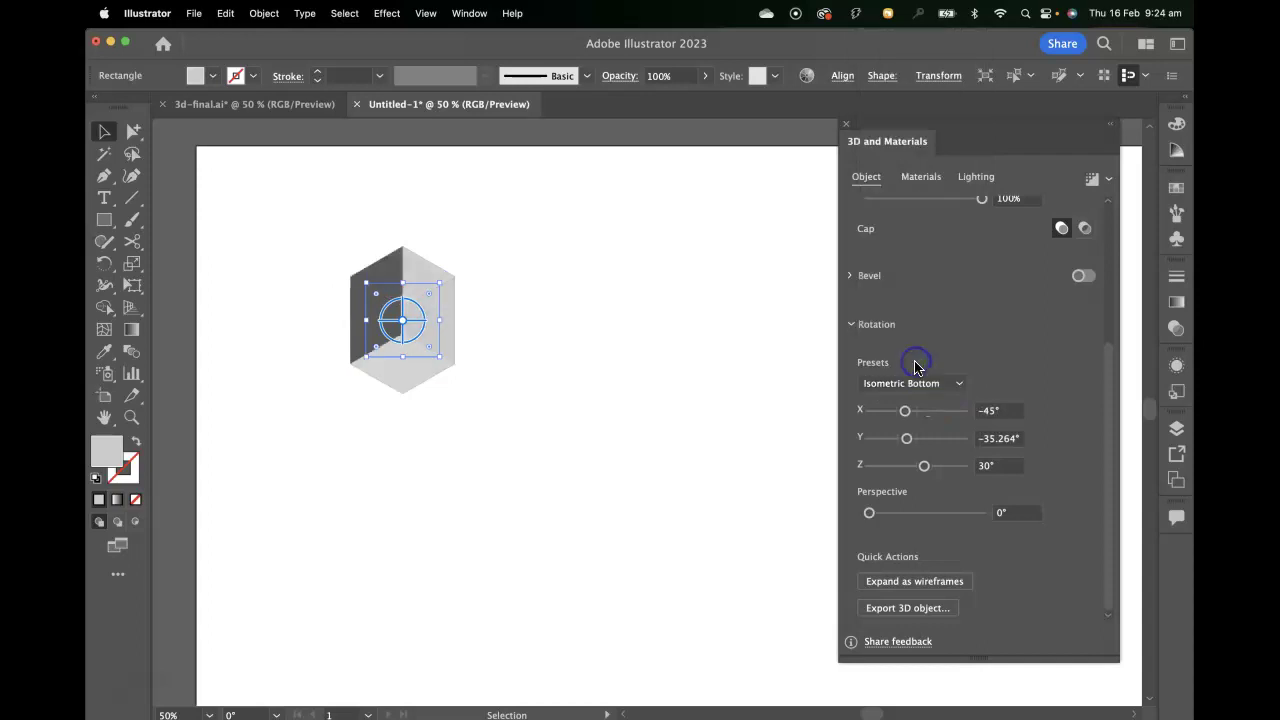
click(910, 378)
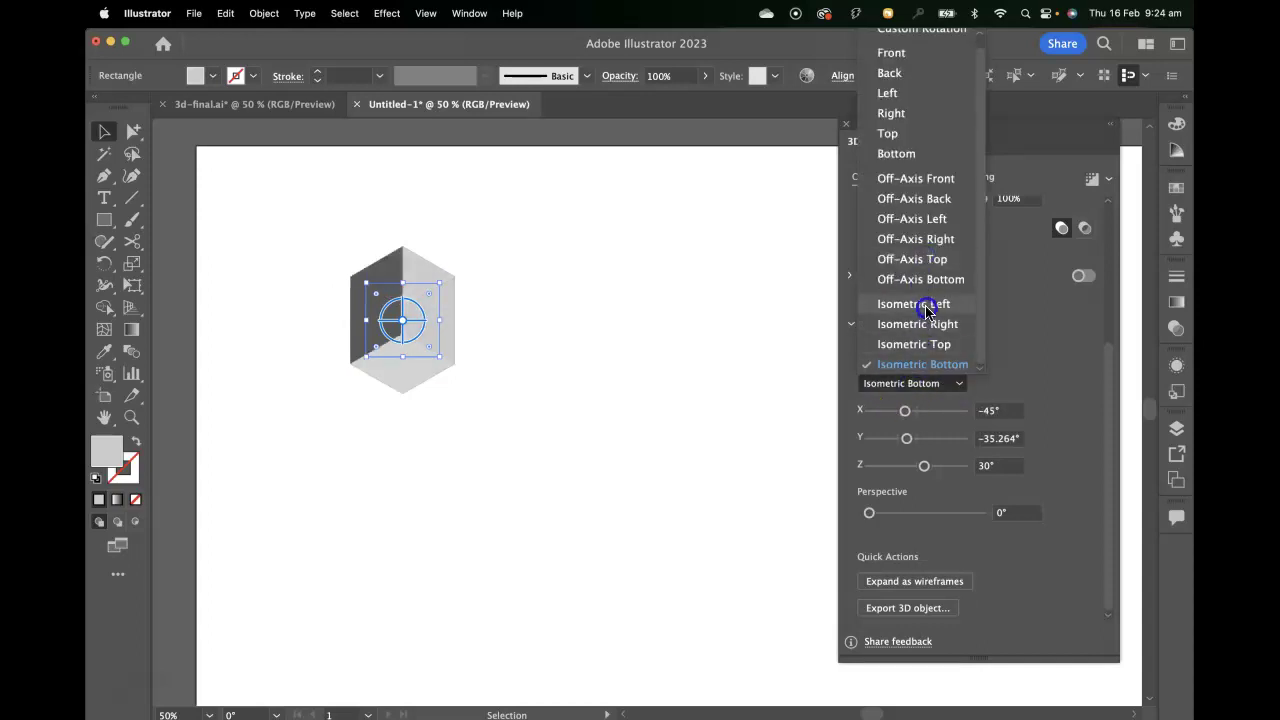
click(925, 307)
click(905, 385)
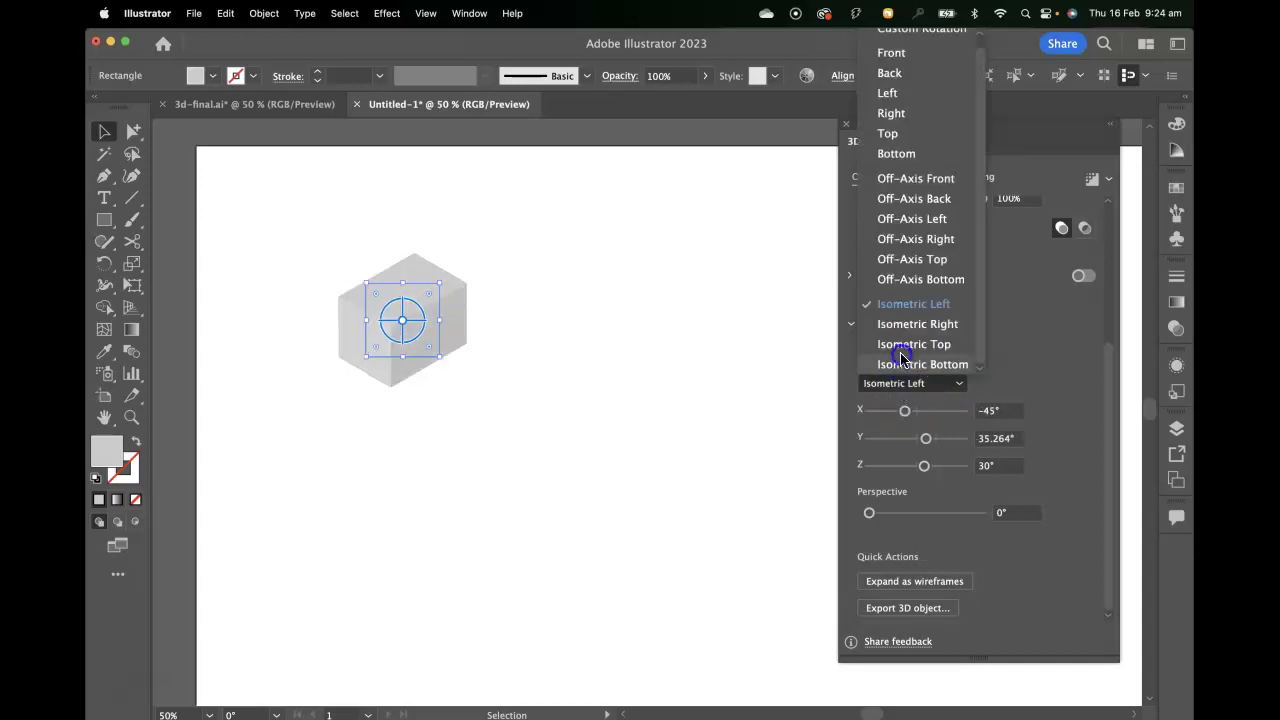
click(914, 185)
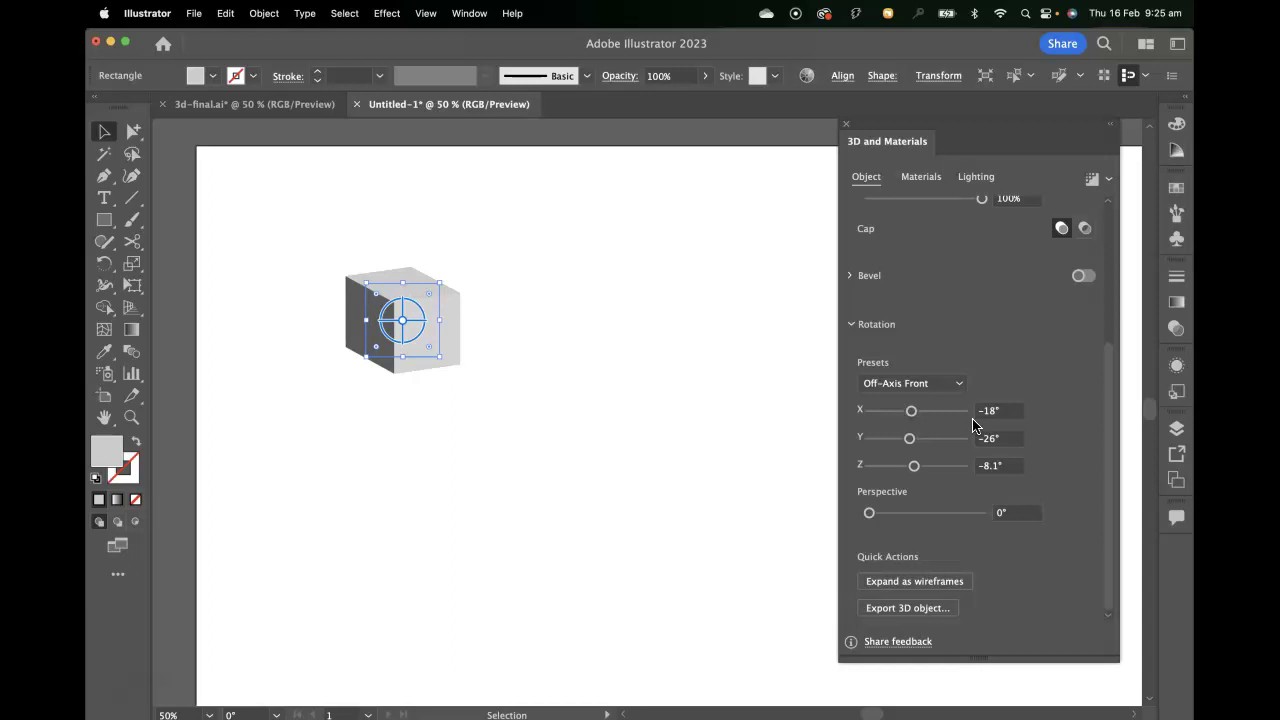
Try the Front rotation preset and the manual rotation axes on the cube, and return it to Off-Axis Front
click(933, 385)
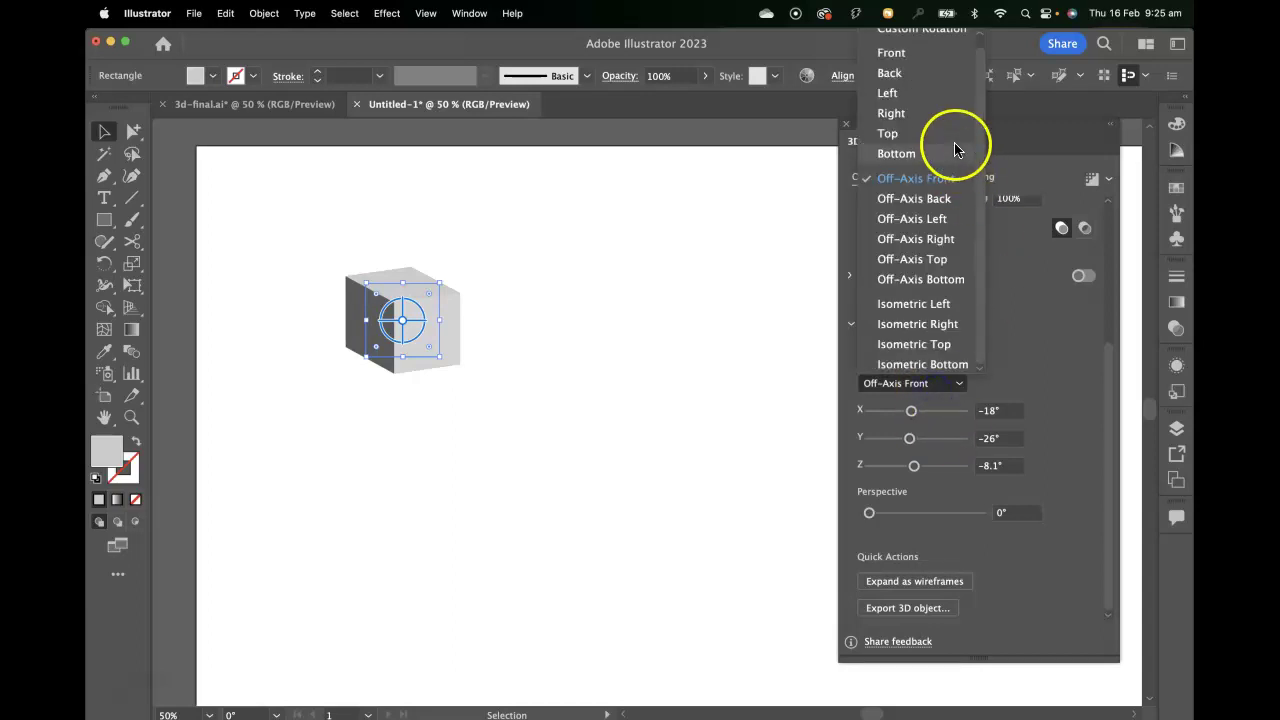
click(900, 57)
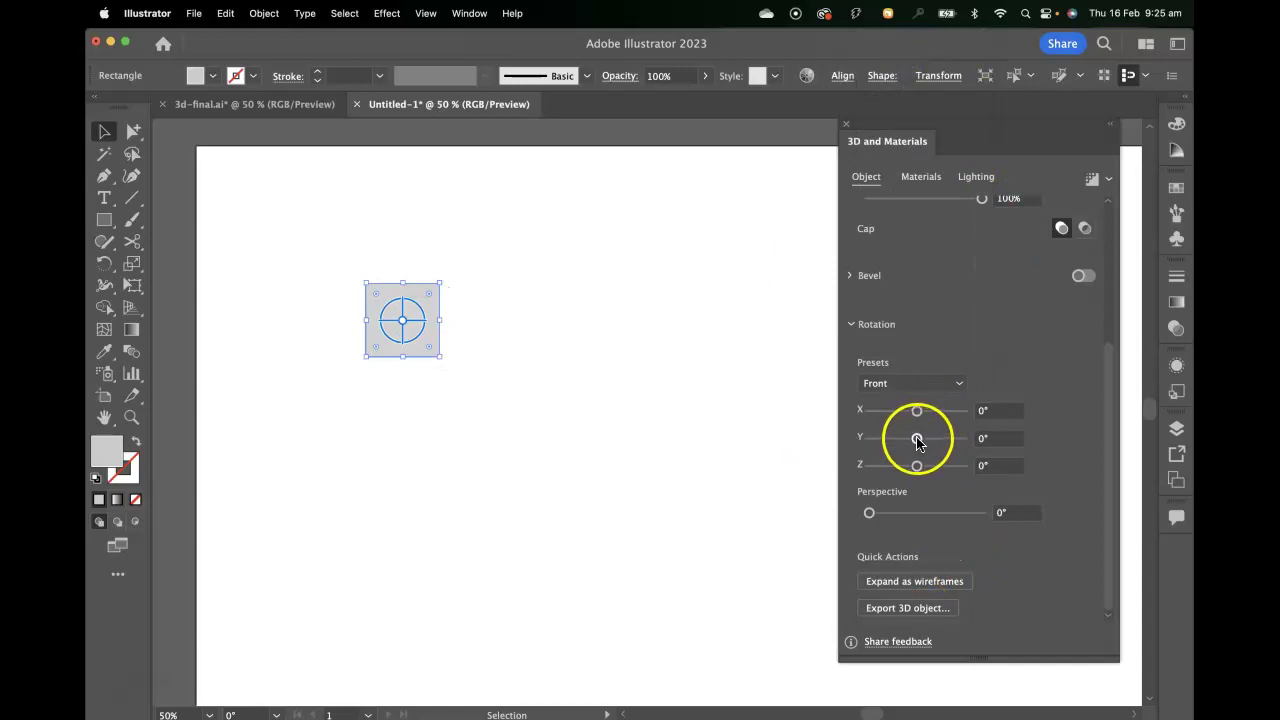
drag(918, 413, 918, 466)
key(super+z)
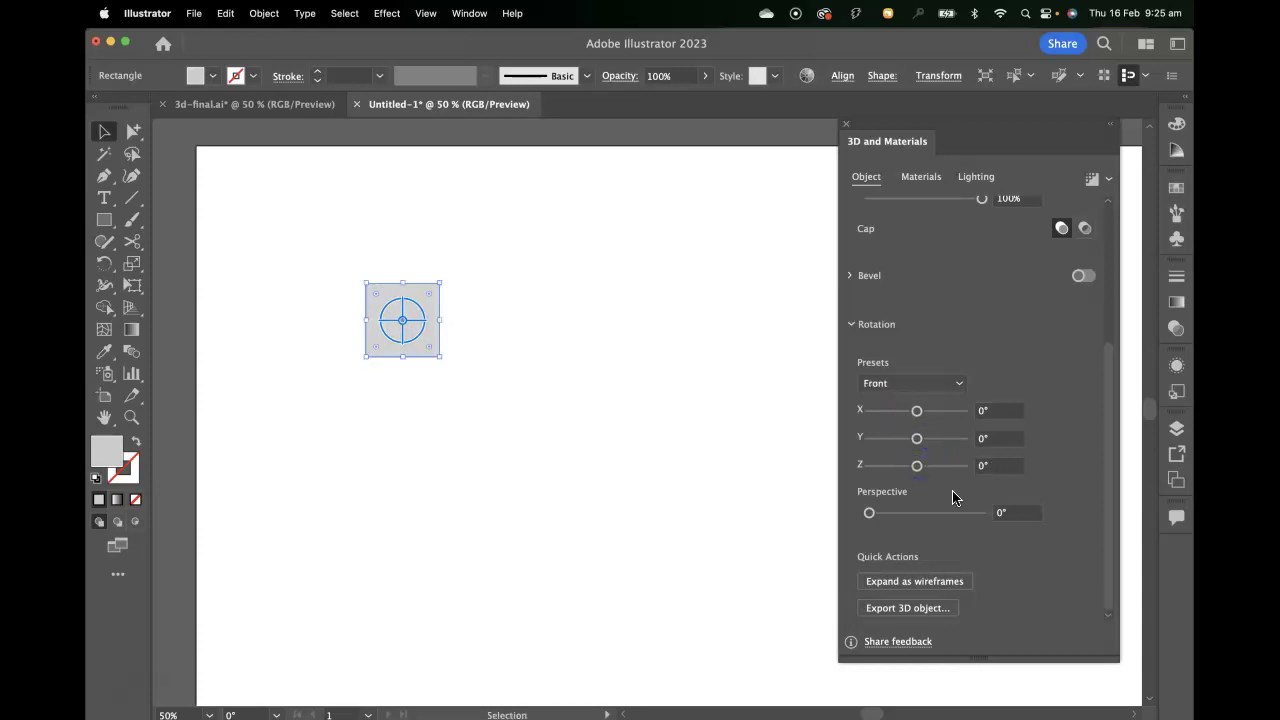
click(907, 383)
click(915, 178)
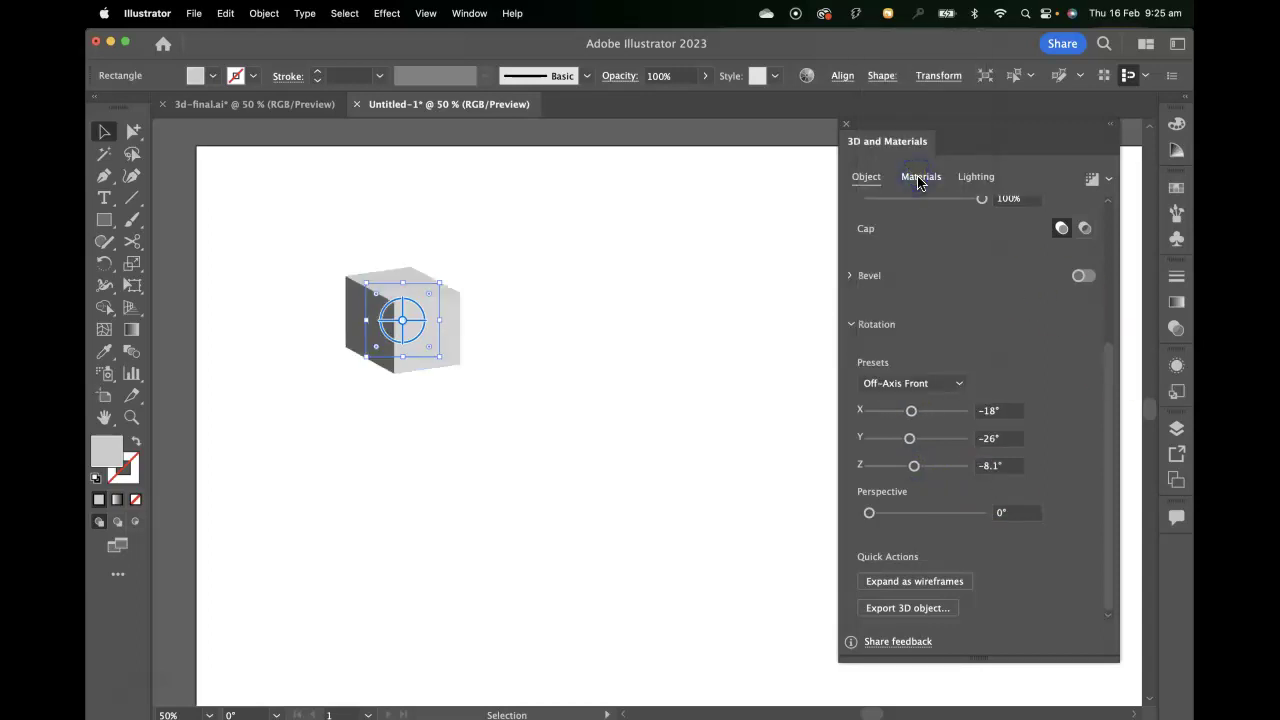
Reduce the cube's extrusion depth to about 143 px and bring its Rotation settings back into view
scroll(1006, 330, up, 5)
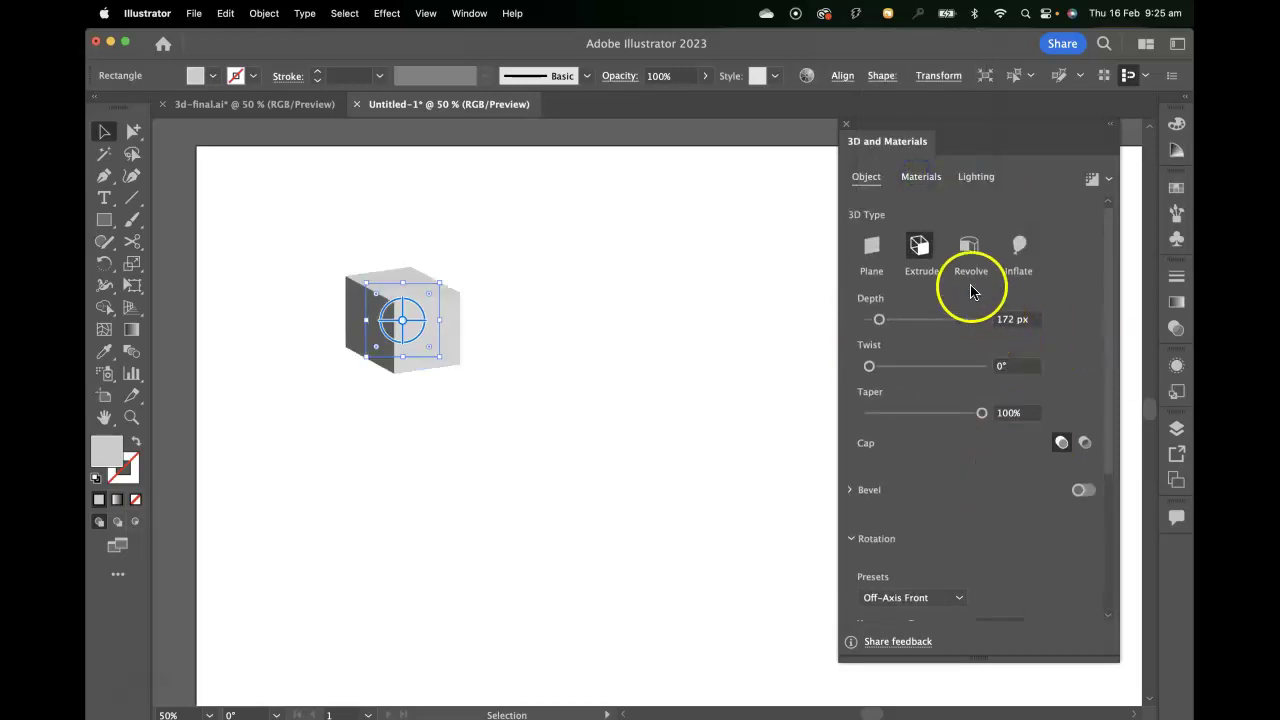
drag(880, 320, 879, 322)
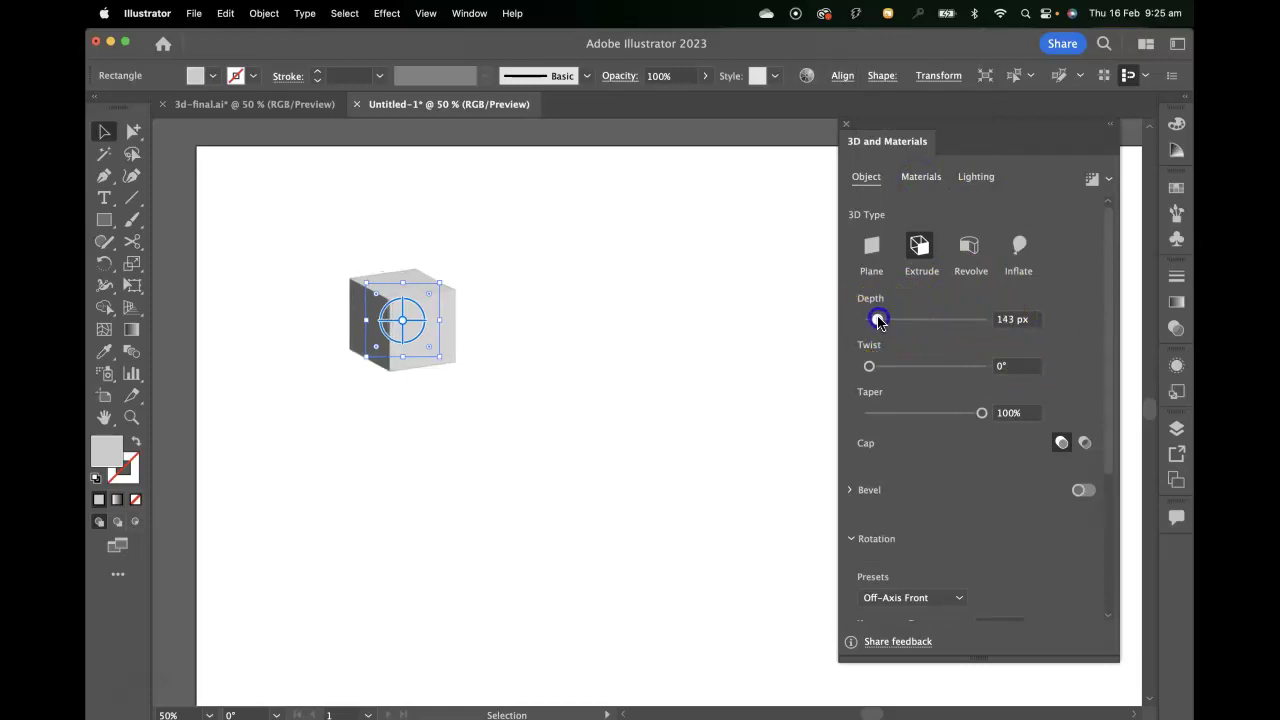
drag(879, 322, 878, 320)
scroll(981, 500, down, 4)
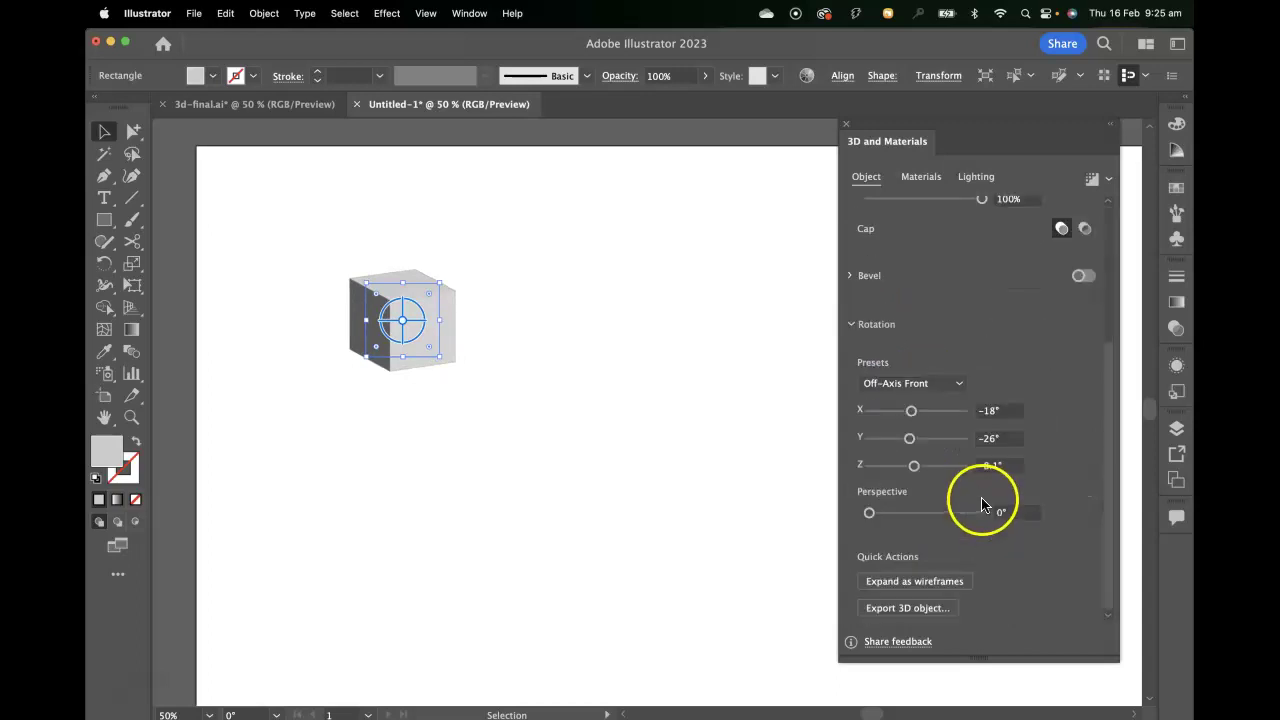
Browse the available 3D materials, from the user's own to the Adobe Substance fabric, leather, metal, paint and wood ones
scroll(985, 500, up, 4)
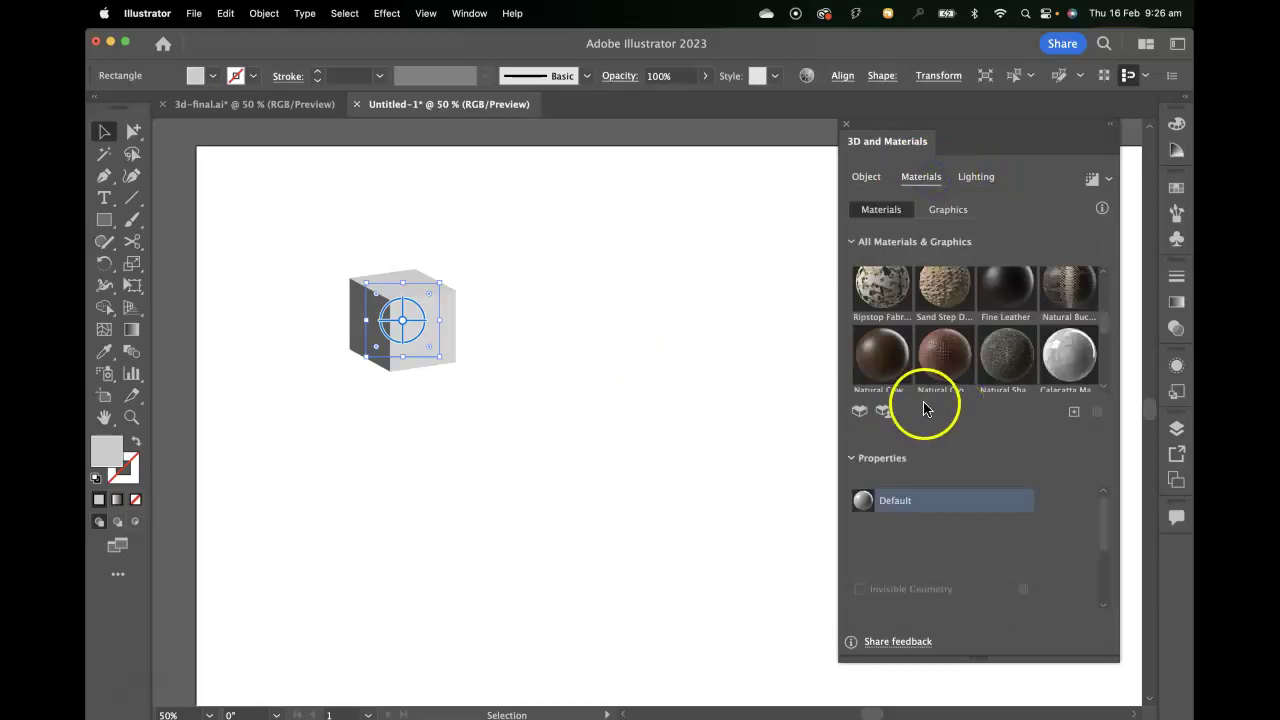
scroll(993, 347, down, 2)
scroll(990, 347, up, 5)
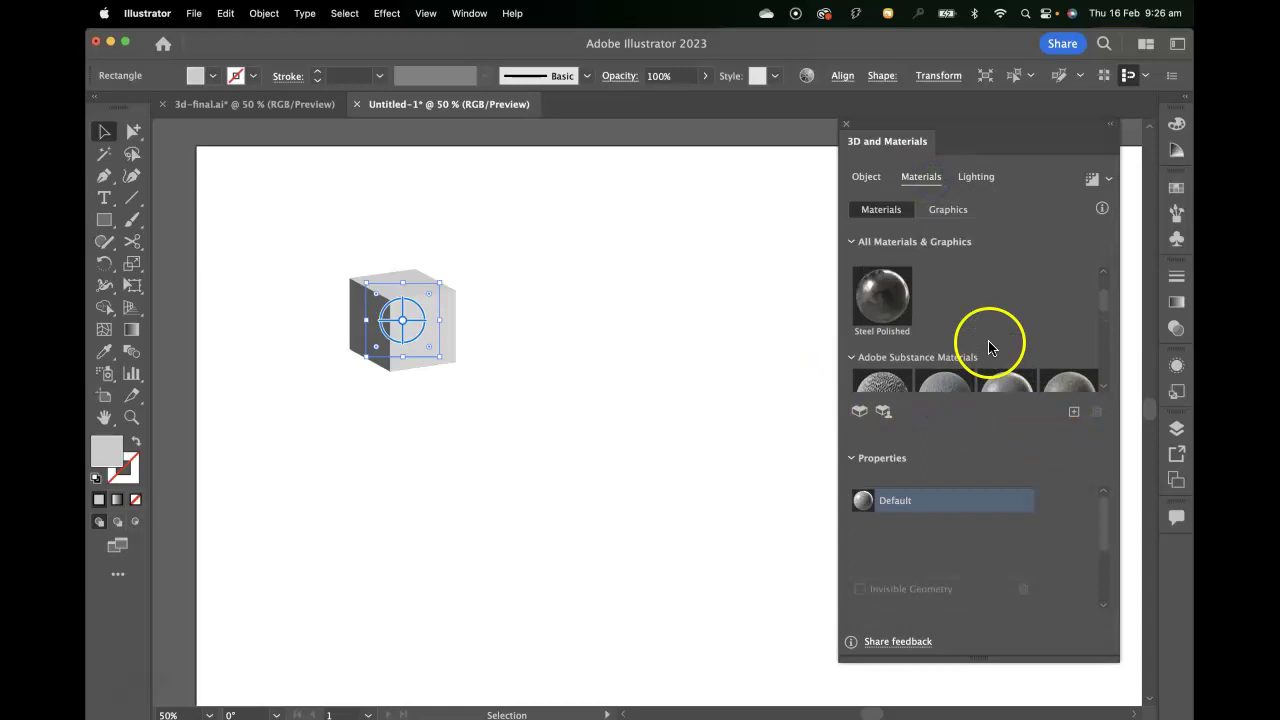
scroll(990, 347, down, 3)
scroll(990, 347, down, 10)
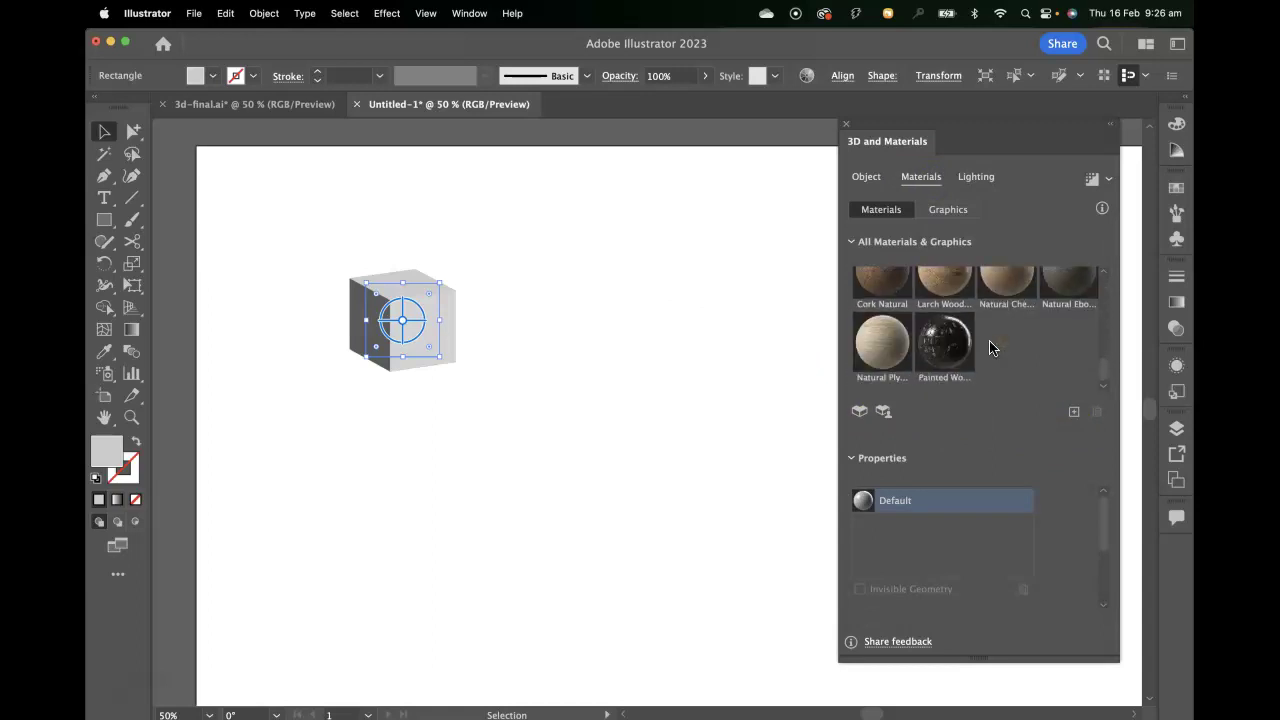
scroll(990, 347, up, 3)
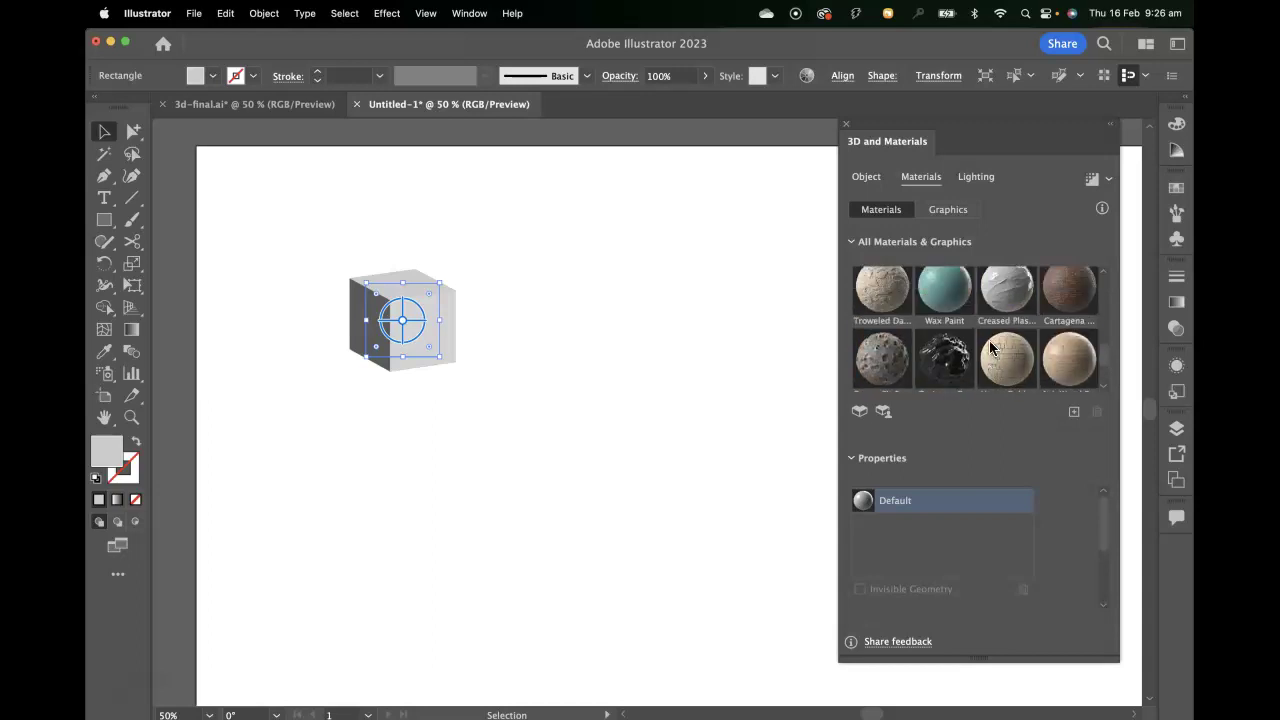
scroll(990, 347, up, 2)
scroll(990, 347, down, 1)
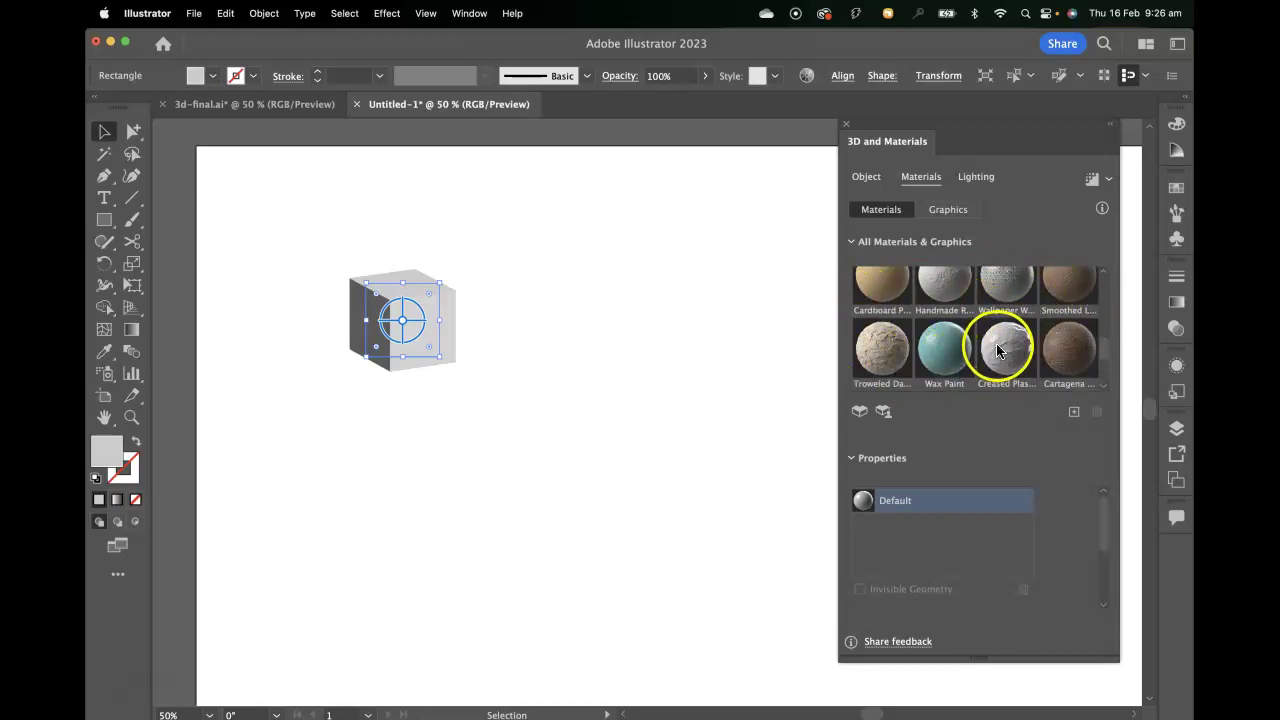
Apply the Stylized Concrete Fanpaver Pavement material to the cube
scroll(990, 347, up, 5)
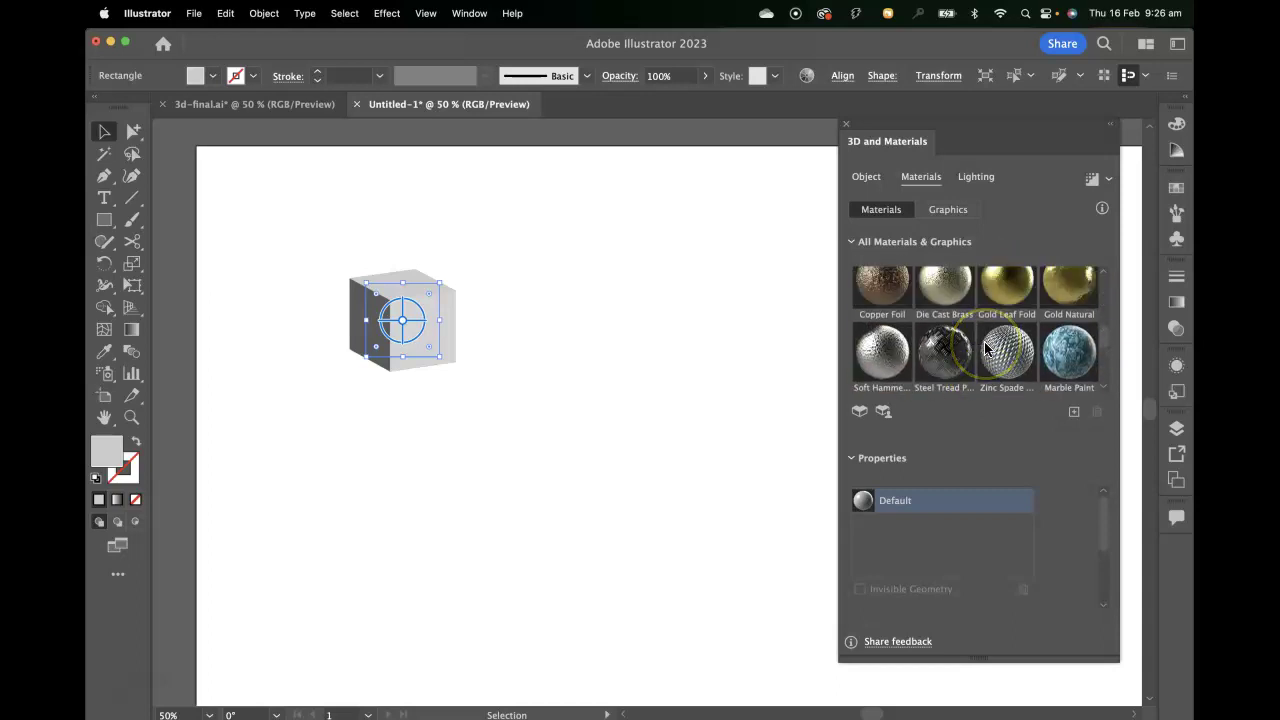
scroll(984, 347, up, 5)
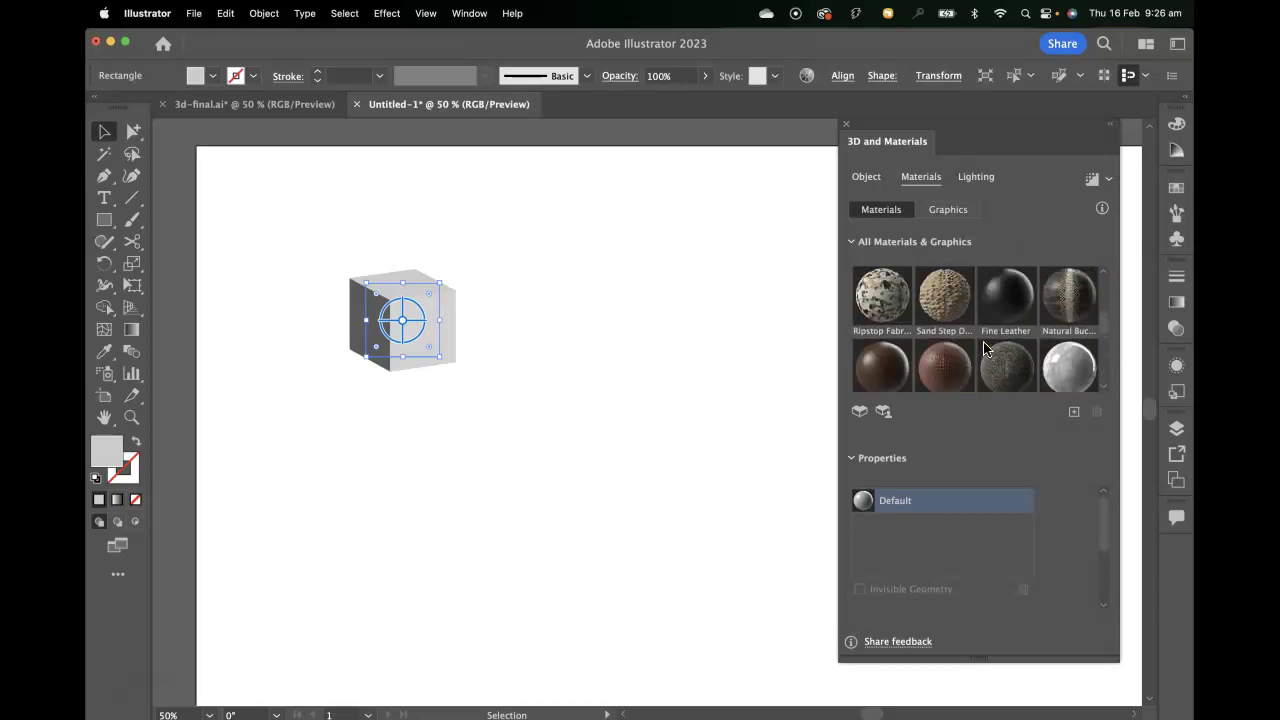
scroll(984, 347, up, 2)
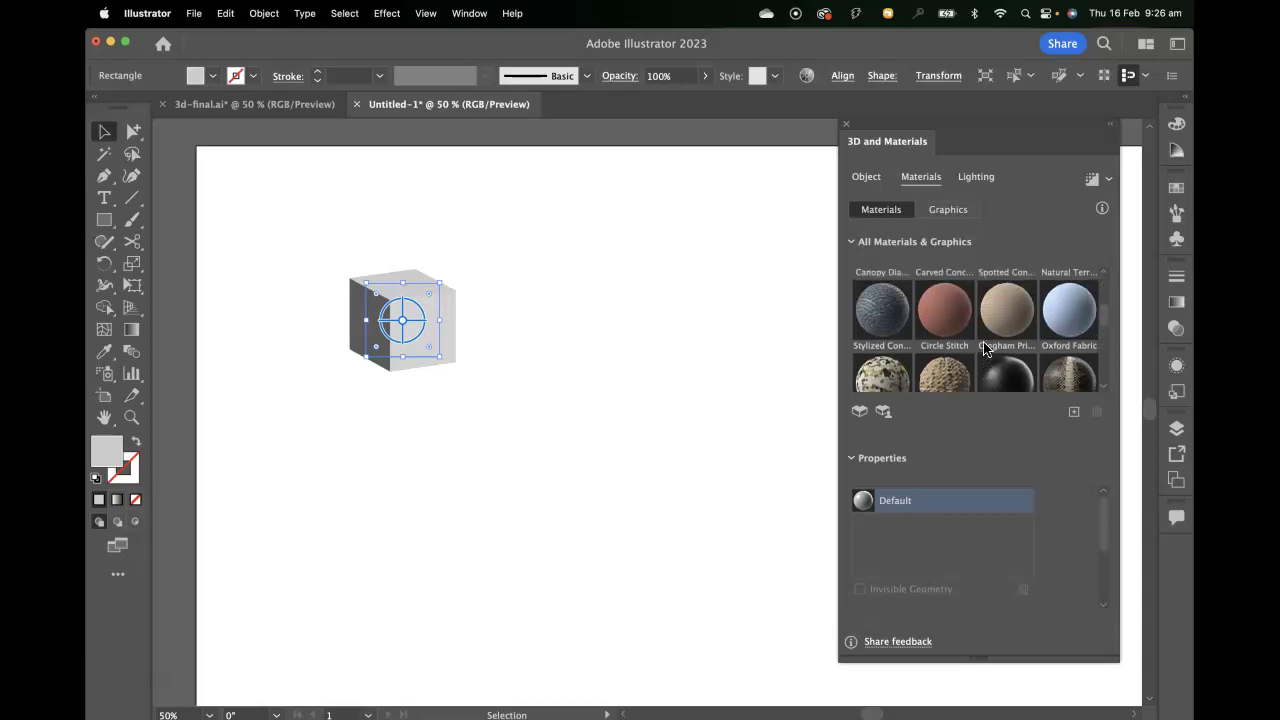
click(884, 316)
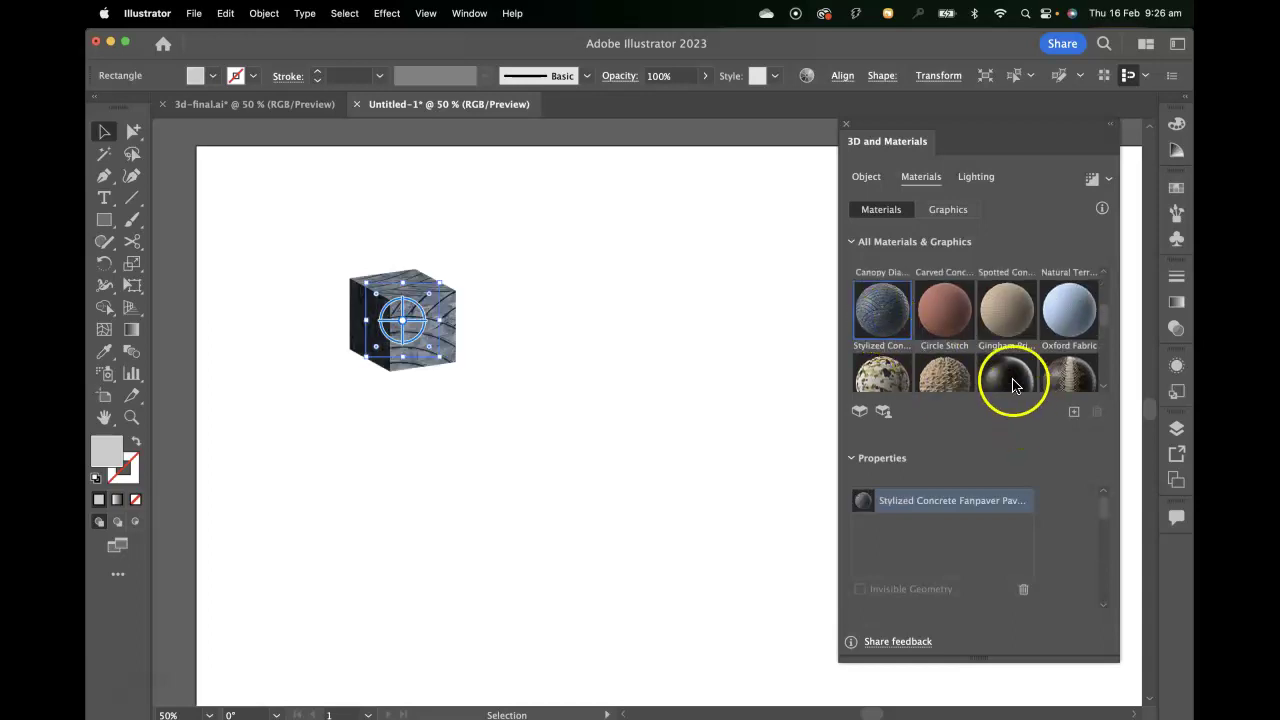
click(882, 317)
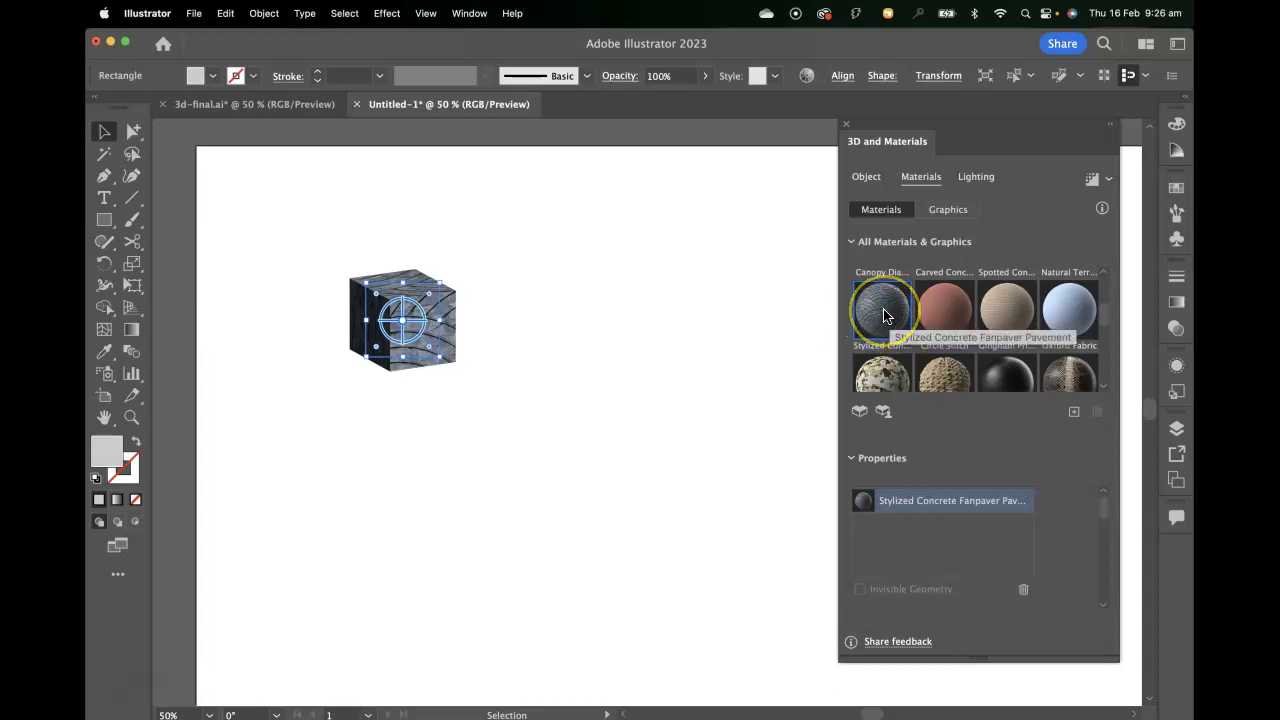
Inspect the concrete texture on the cube up close at 150% zoom, and return to the 50% view
drag(883, 316, 537, 457)
key(super+equal)
key(super+equal)
key(super+equal)
key(space)
drag(670, 430, 586, 454)
click(634, 443)
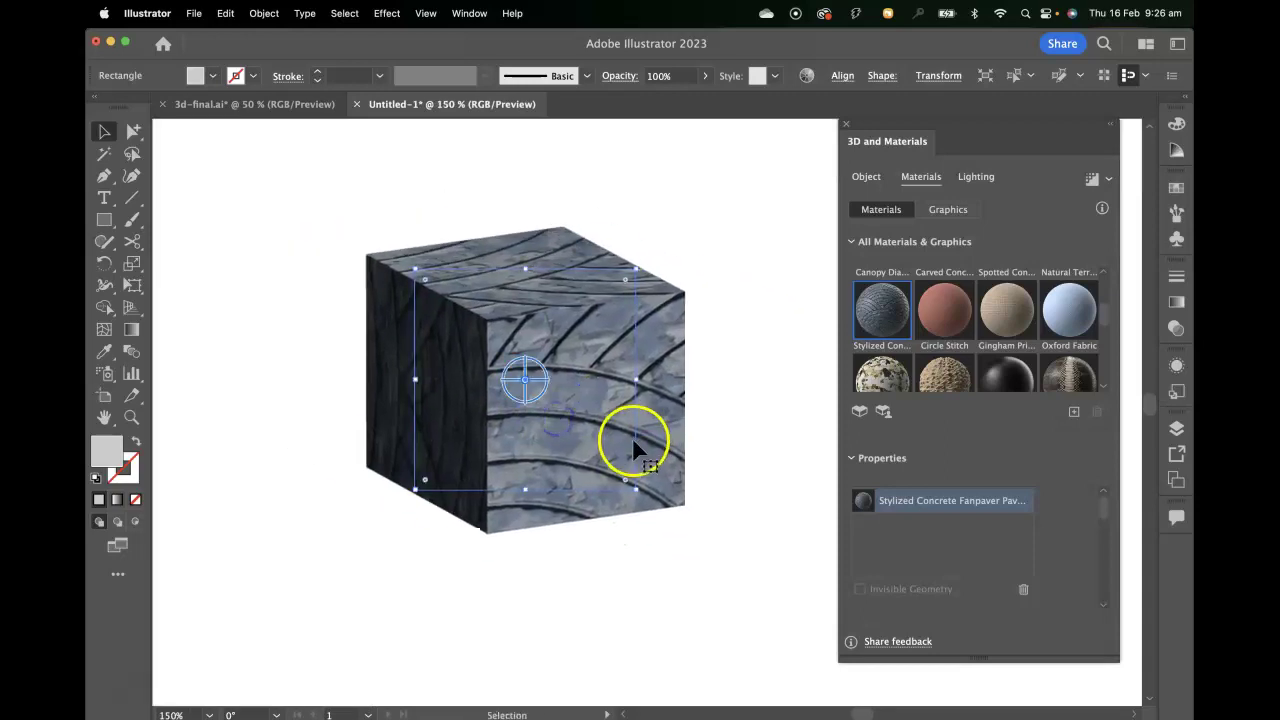
click(655, 460)
key(super+minus)
key(super+minus)
key(super+minus)
key(space)
drag(657, 443, 507, 357)
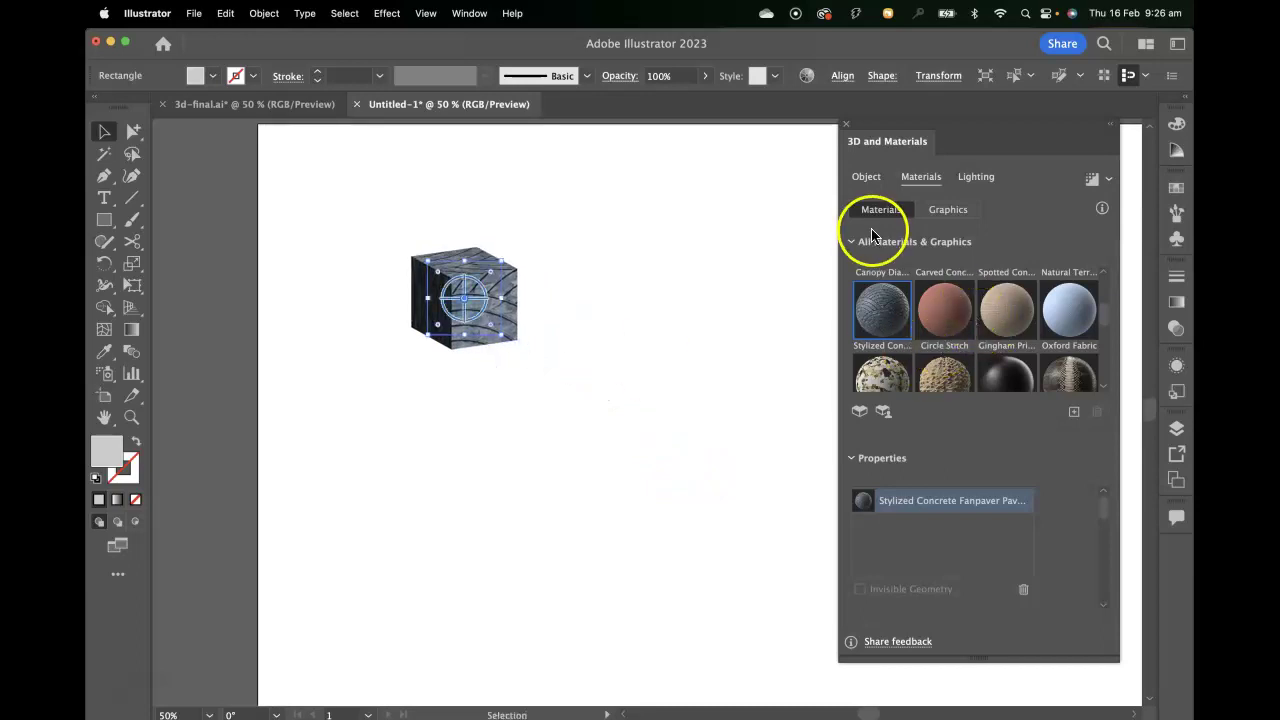
Examine the concrete material's adjustable properties, including resolution, repeat, base color, impact and position parameters
scroll(975, 275, up, 5)
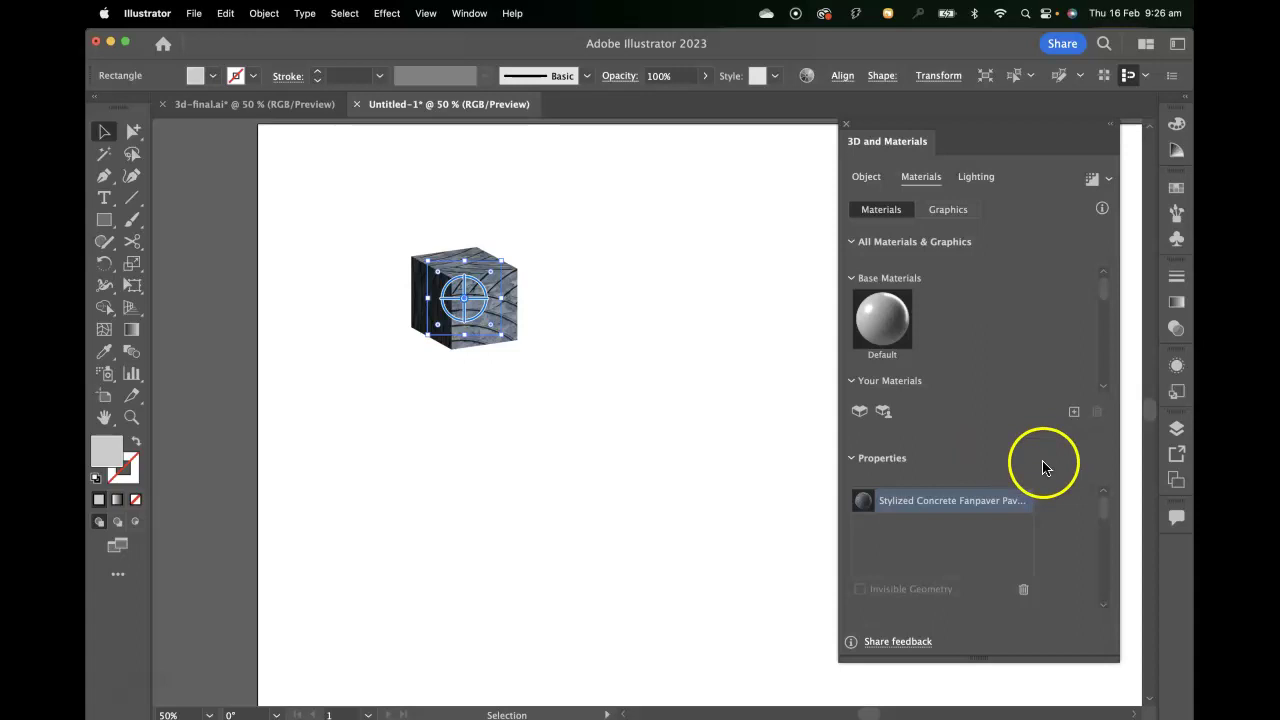
click(1047, 525)
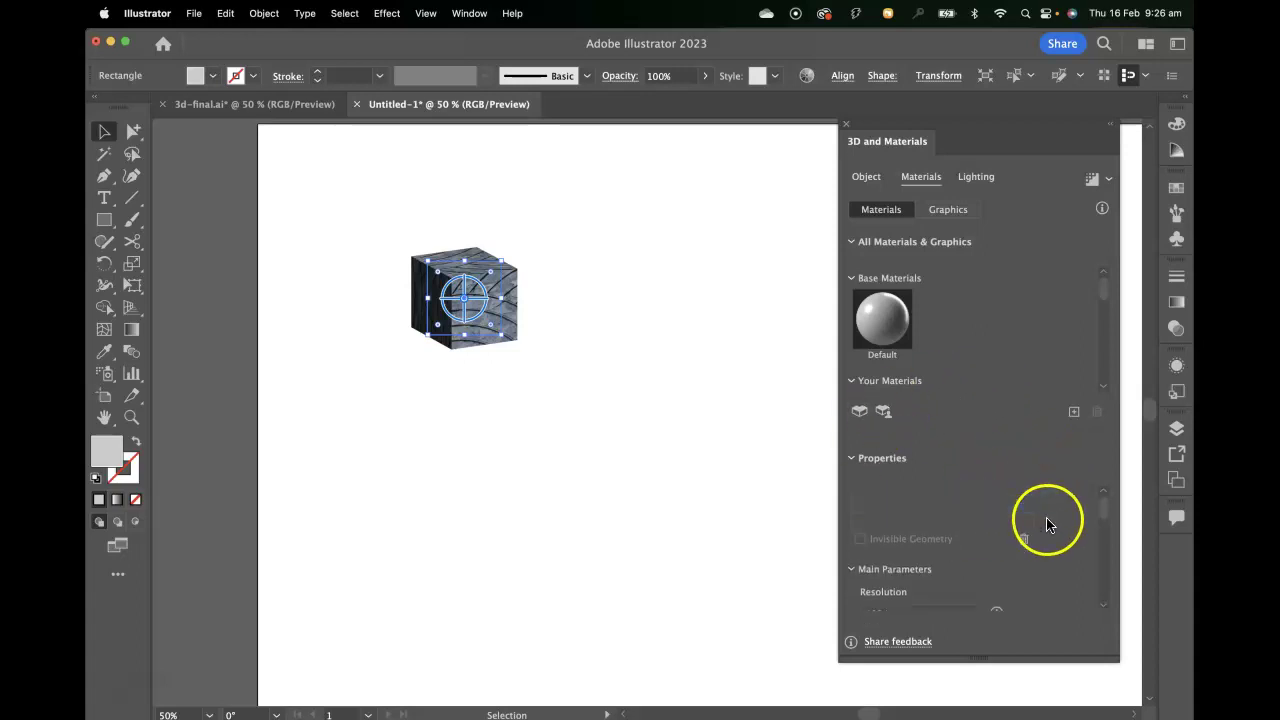
scroll(955, 350, down, 5)
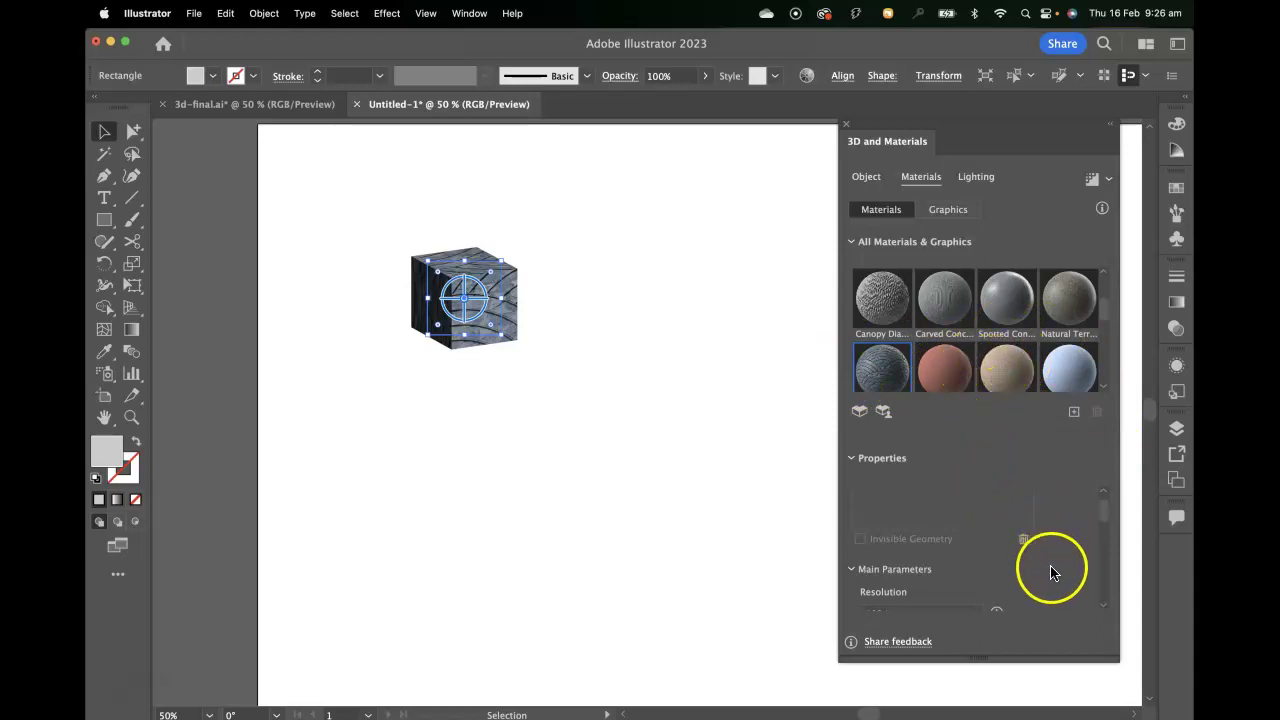
scroll(1050, 575, down, 3)
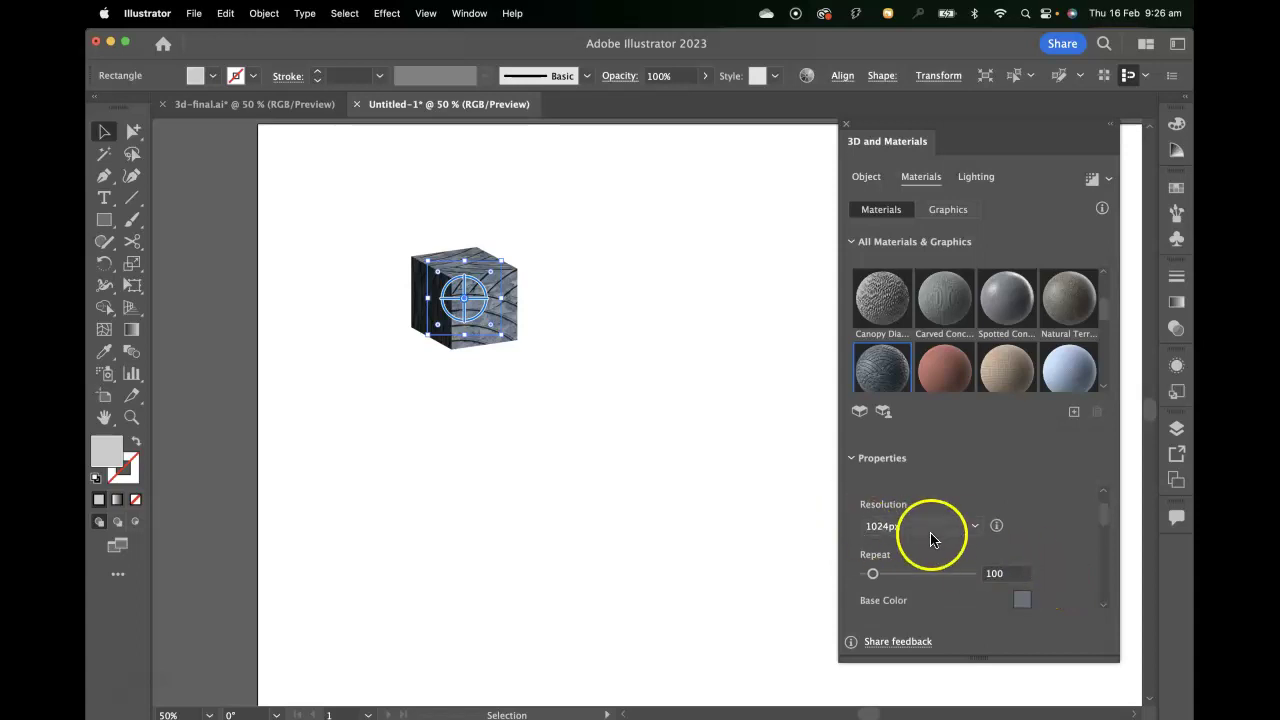
scroll(1068, 537, down, 1)
scroll(1068, 537, down, 10)
scroll(1067, 537, down, 8)
scroll(1067, 537, down, 3)
scroll(1067, 537, down, 6)
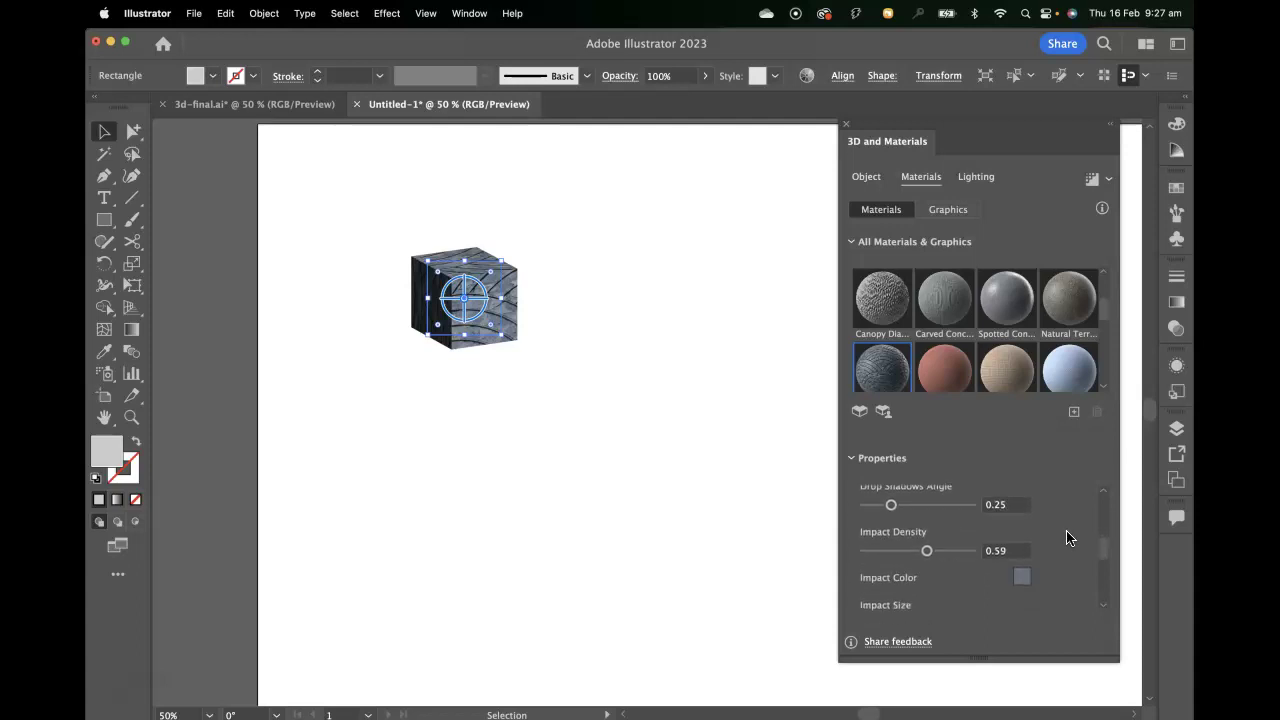
scroll(1062, 541, up, 15)
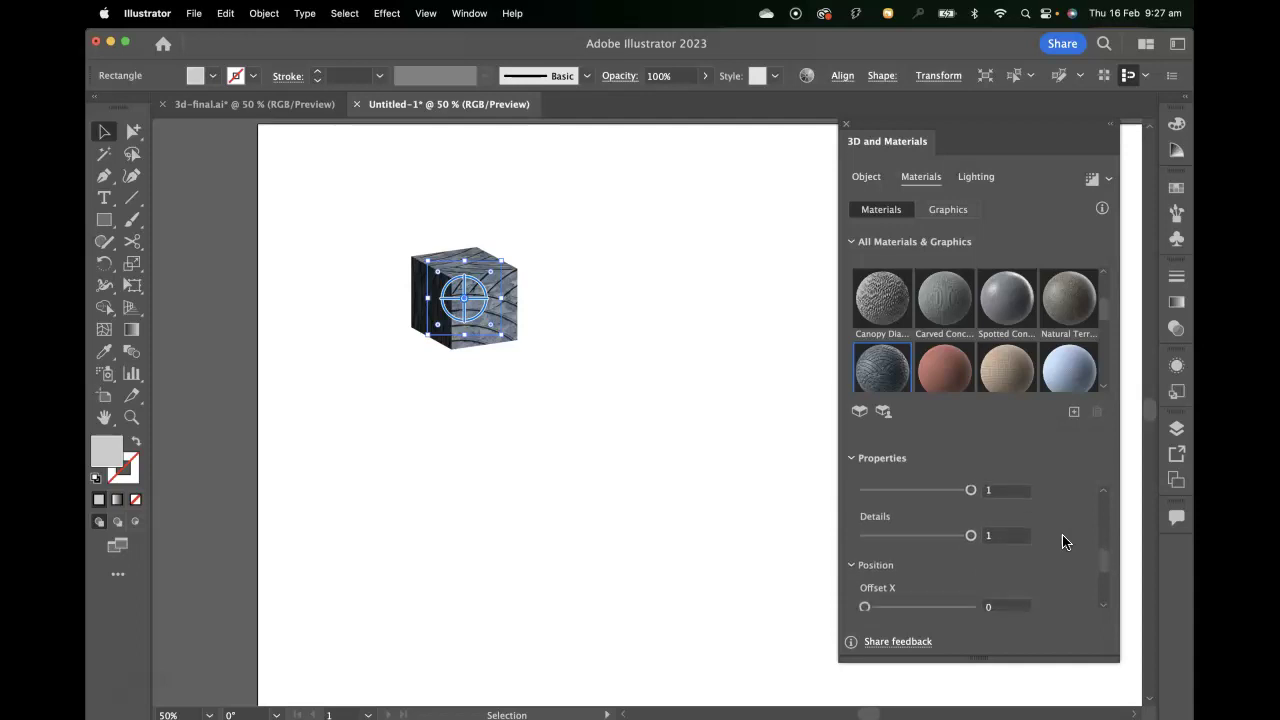
scroll(951, 290, up, 10)
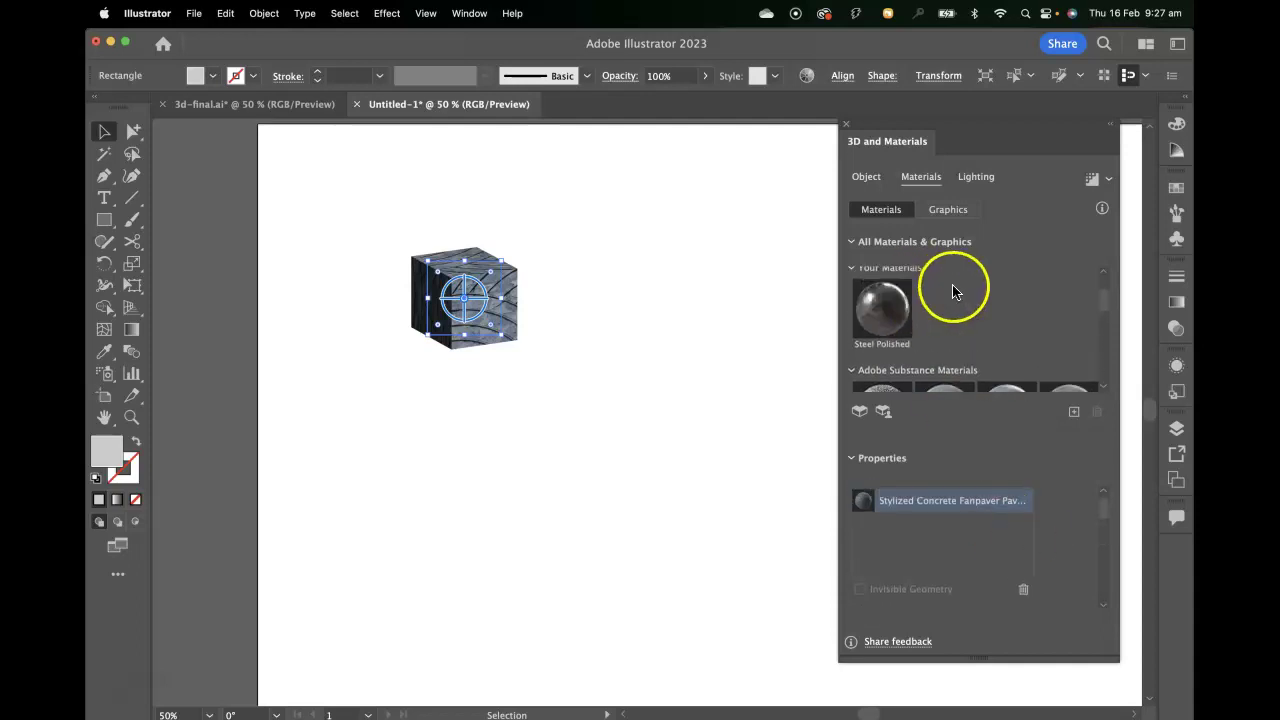
Apply the Default base material to the cube, with roughness 0.38 and metallic 0.86
click(895, 320)
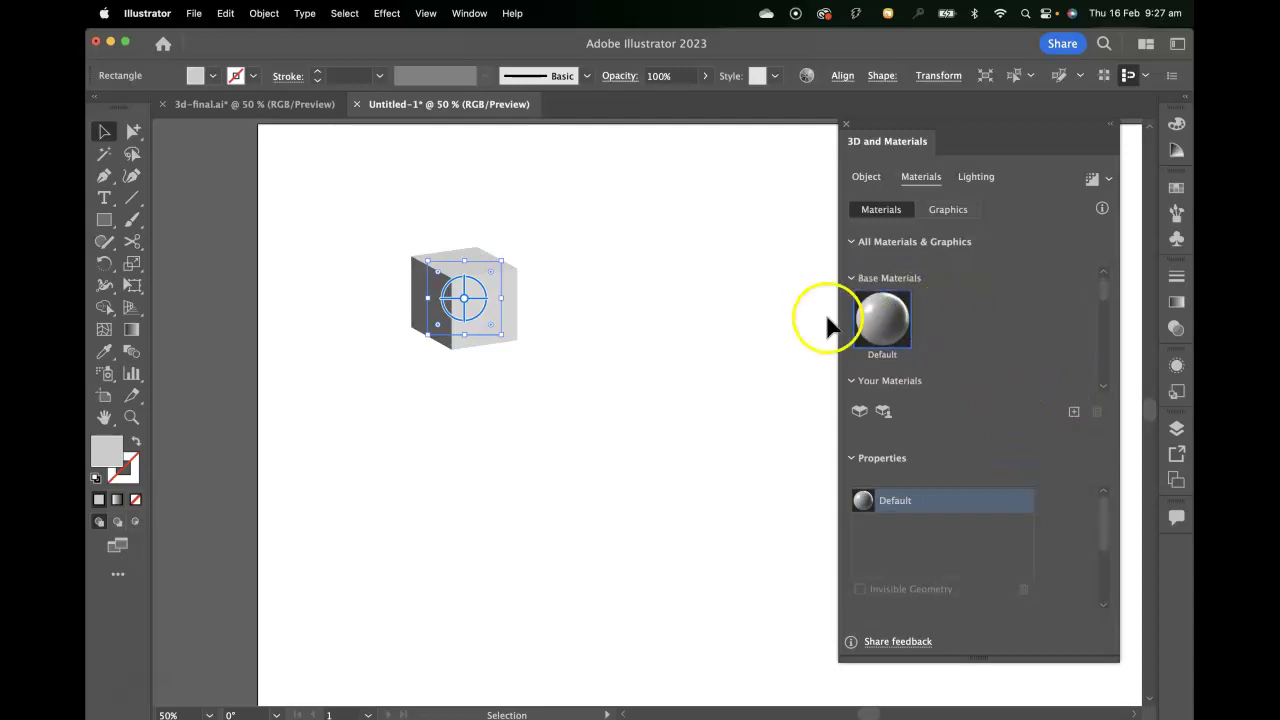
scroll(1060, 517, down, 3)
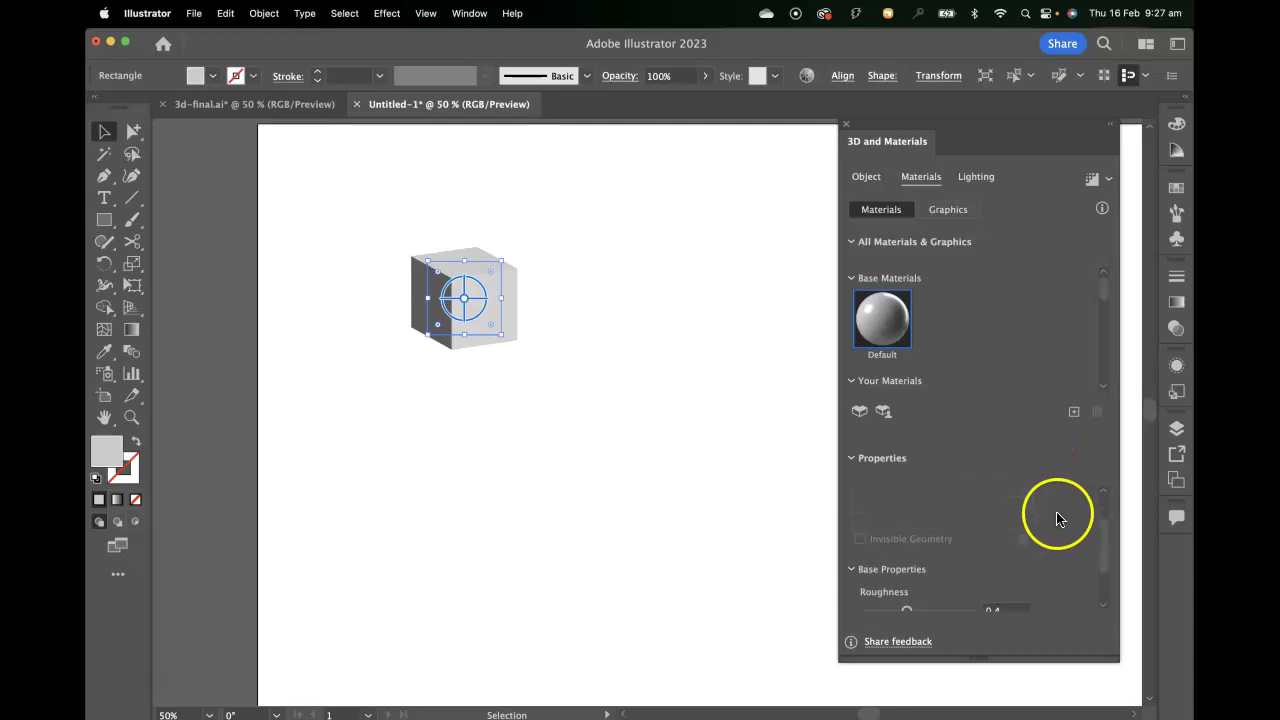
scroll(1060, 517, down, 1)
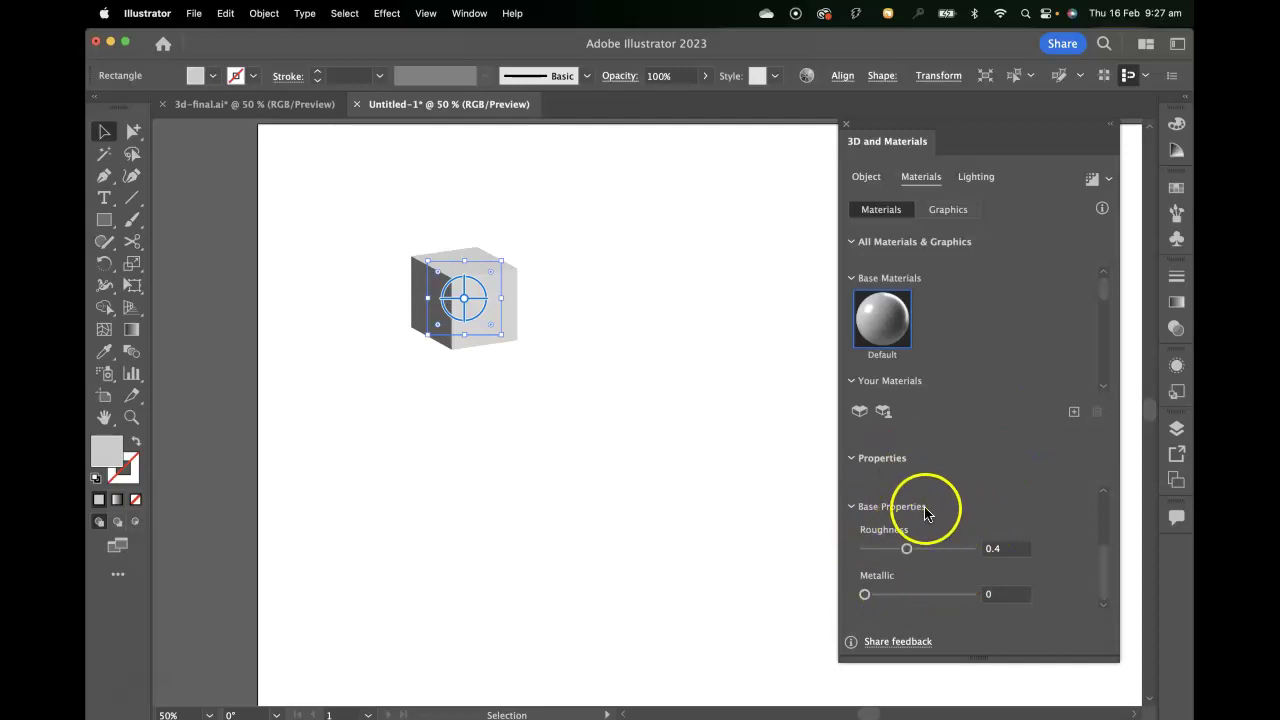
mouse_move(906, 549)
mouse_down()
mouse_move(920, 548)
mouse_move(905, 548)
mouse_up()
drag(864, 595, 958, 597)
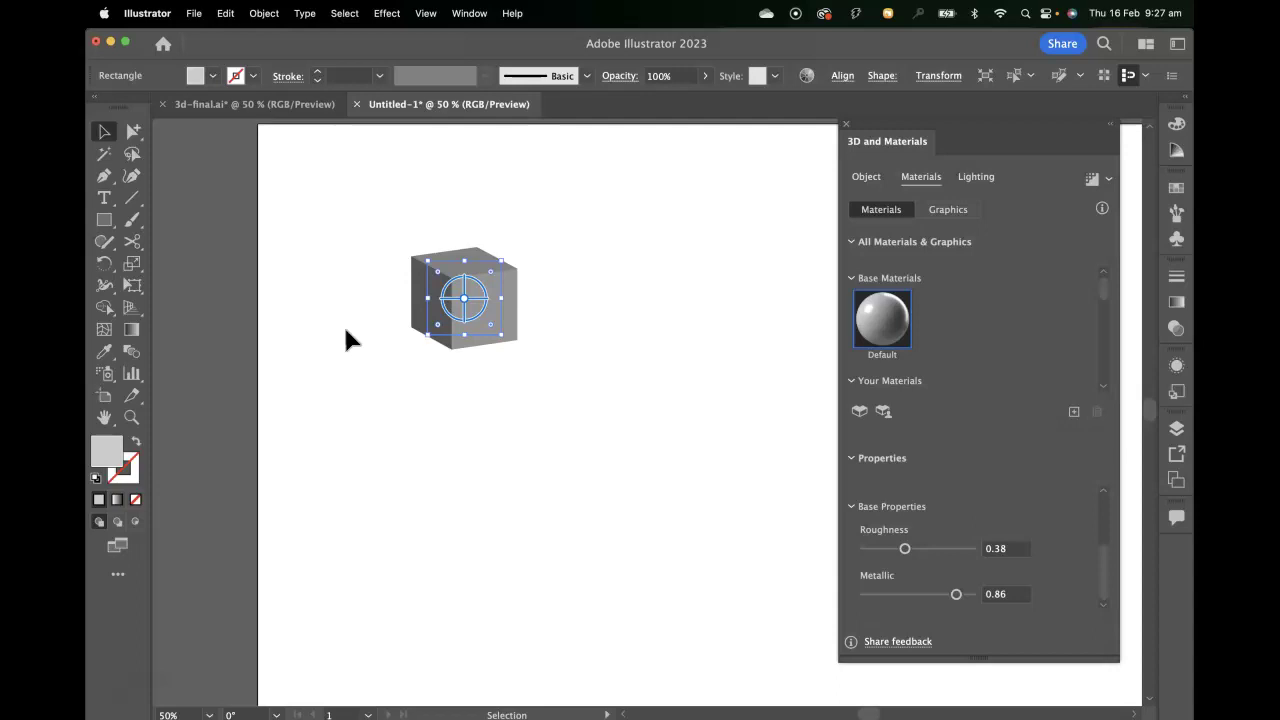
Render the cube with ray tracing to preview its material, and switch the rendered view off again
click(1091, 180)
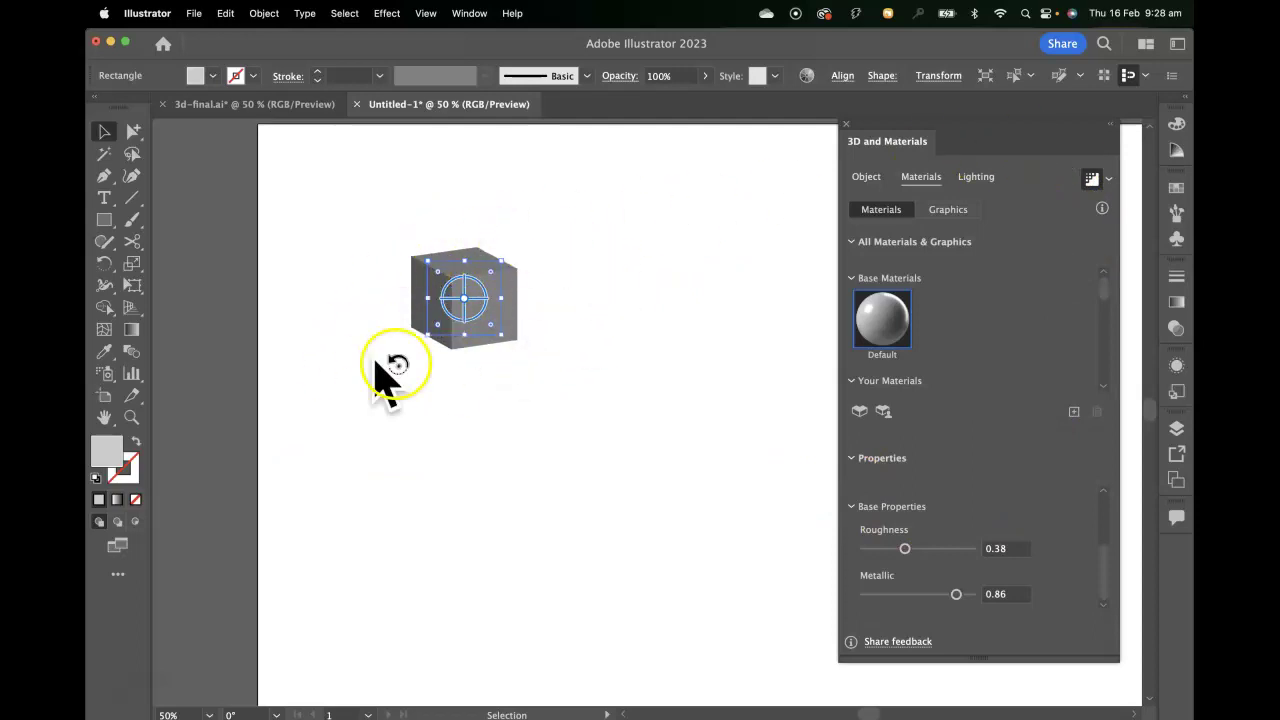
click(1088, 181)
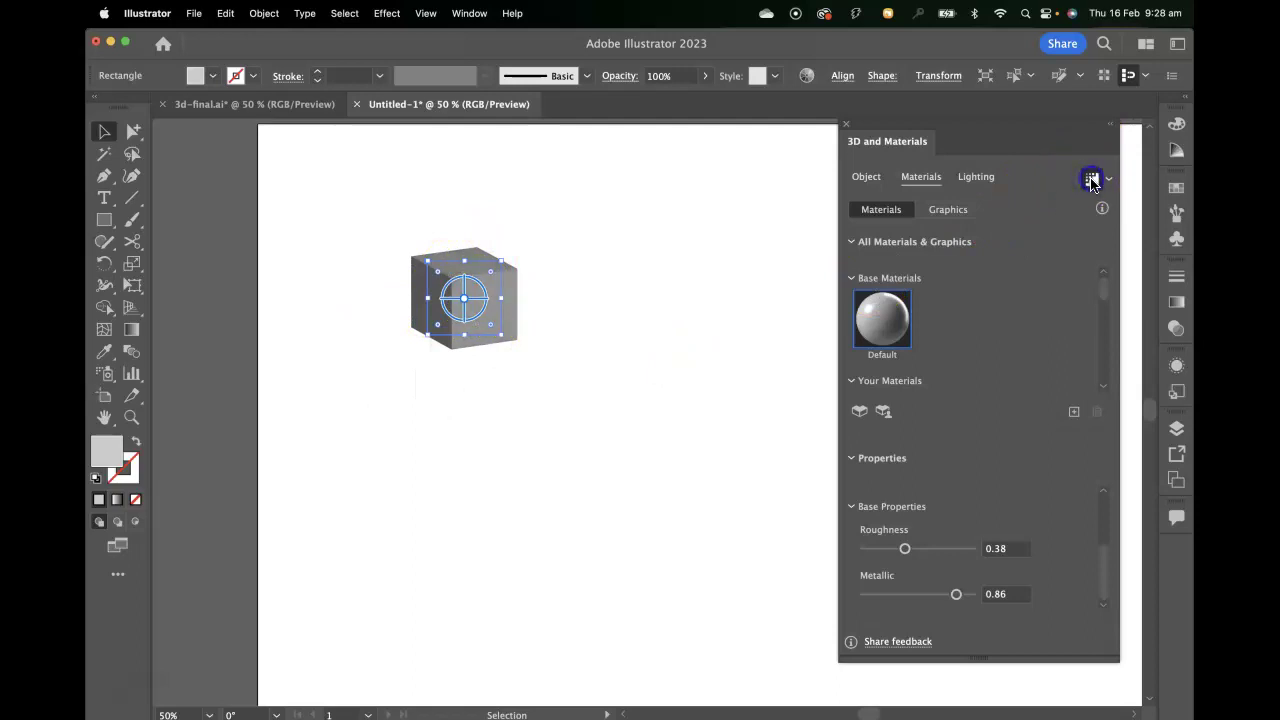
Set the cube's lighting to 125% intensity, 135° rotation, 60° height and 67% softness
click(977, 180)
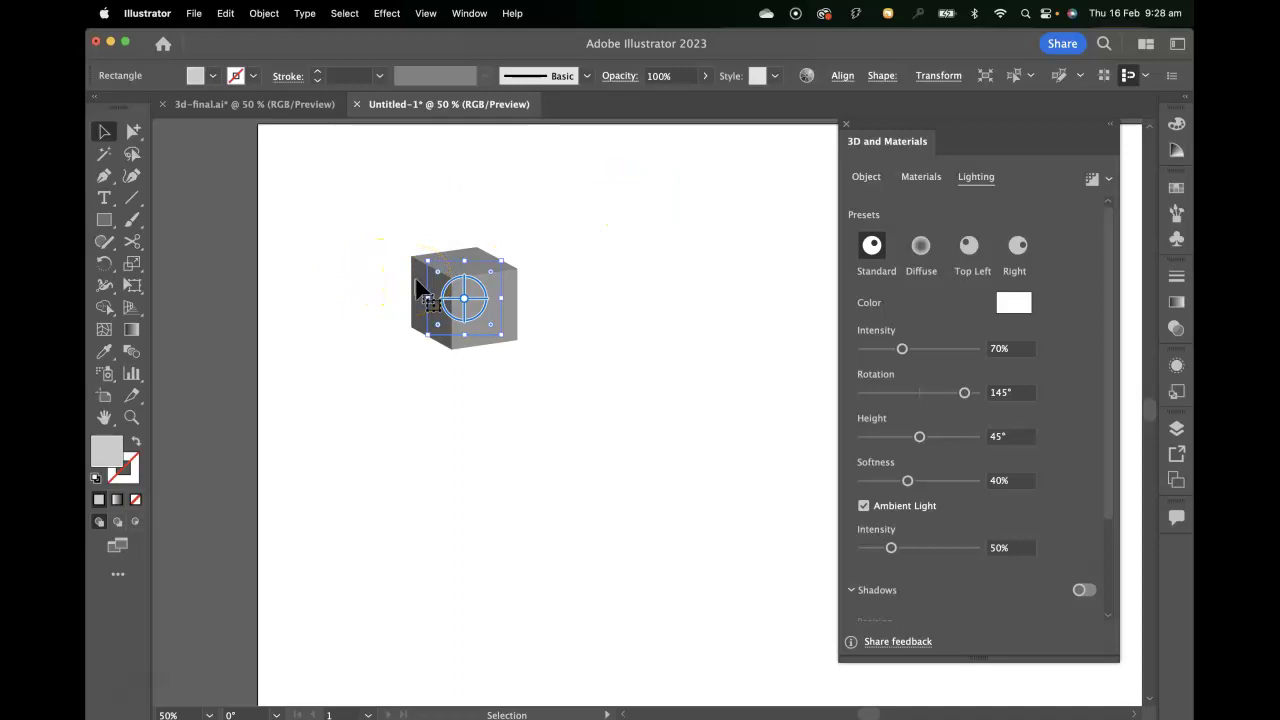
mouse_move(902, 348)
mouse_down()
mouse_move(934, 350)
mouse_move(880, 346)
mouse_move(951, 346)
mouse_move(921, 349)
mouse_move(933, 348)
mouse_up()
mouse_move(964, 393)
mouse_down()
mouse_move(915, 393)
mouse_move(964, 393)
mouse_up()
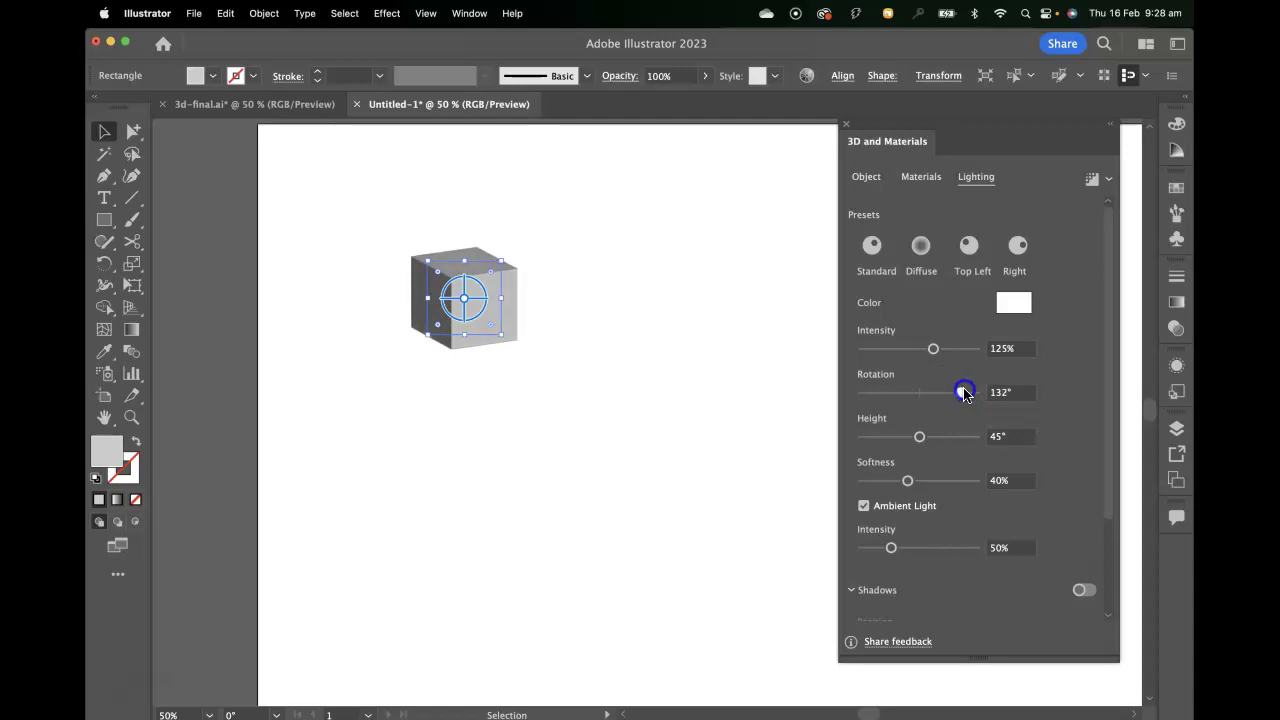
mouse_move(919, 436)
mouse_down()
mouse_move(942, 436)
mouse_move(877, 434)
mouse_move(960, 434)
mouse_move(938, 436)
mouse_up()
drag(908, 480, 955, 480)
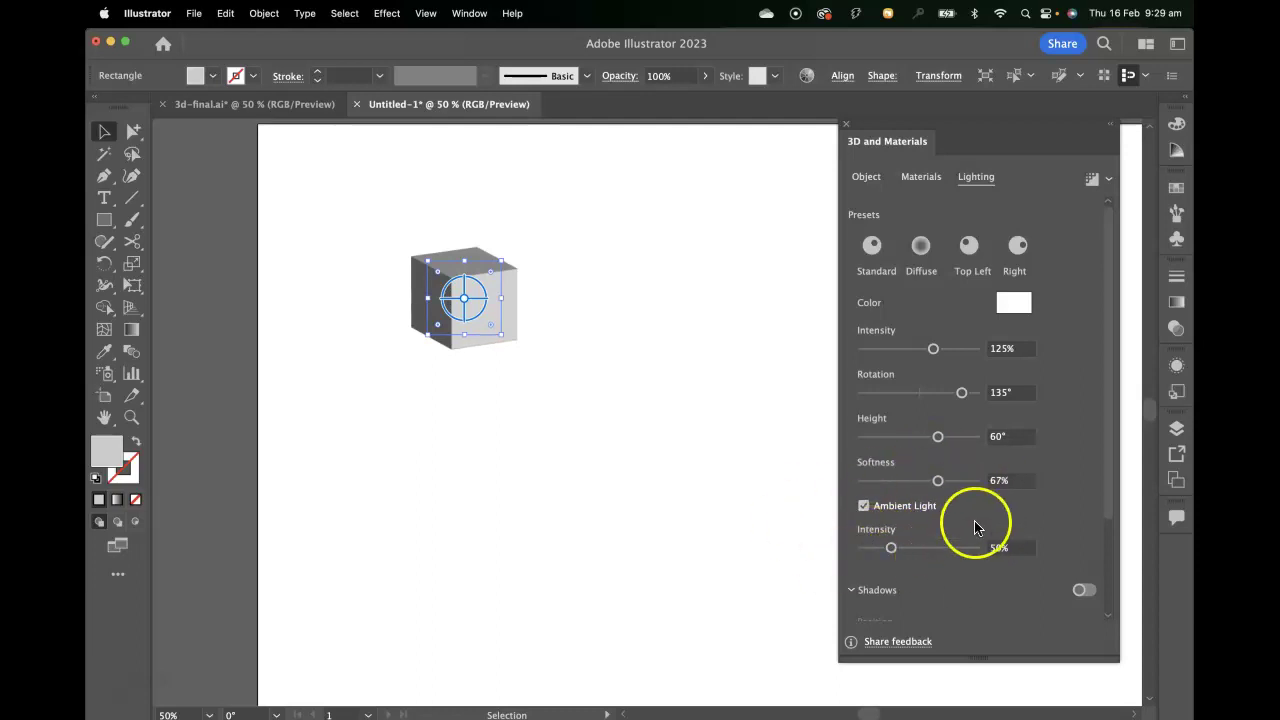
Toggle the cube's ambient light off and on to compare, and set its ambient intensity to 59%
click(863, 506)
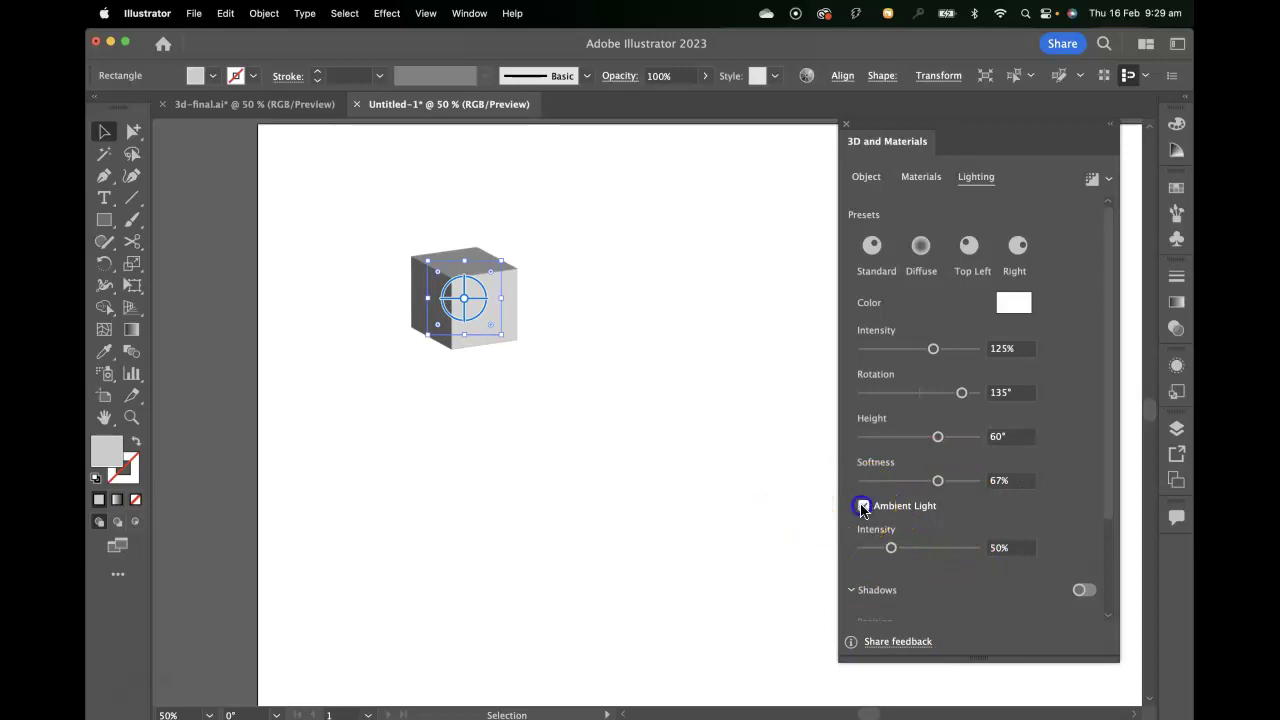
click(863, 506)
click(863, 506)
click(863, 506)
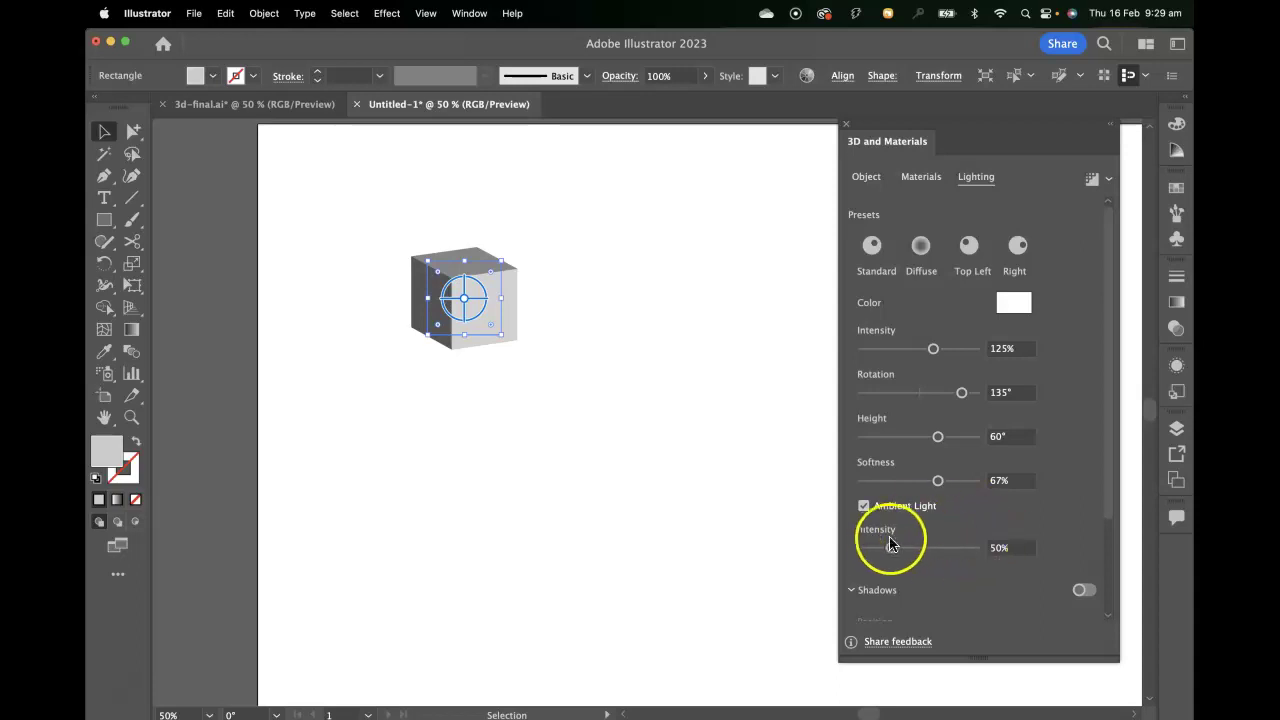
drag(890, 547, 893, 547)
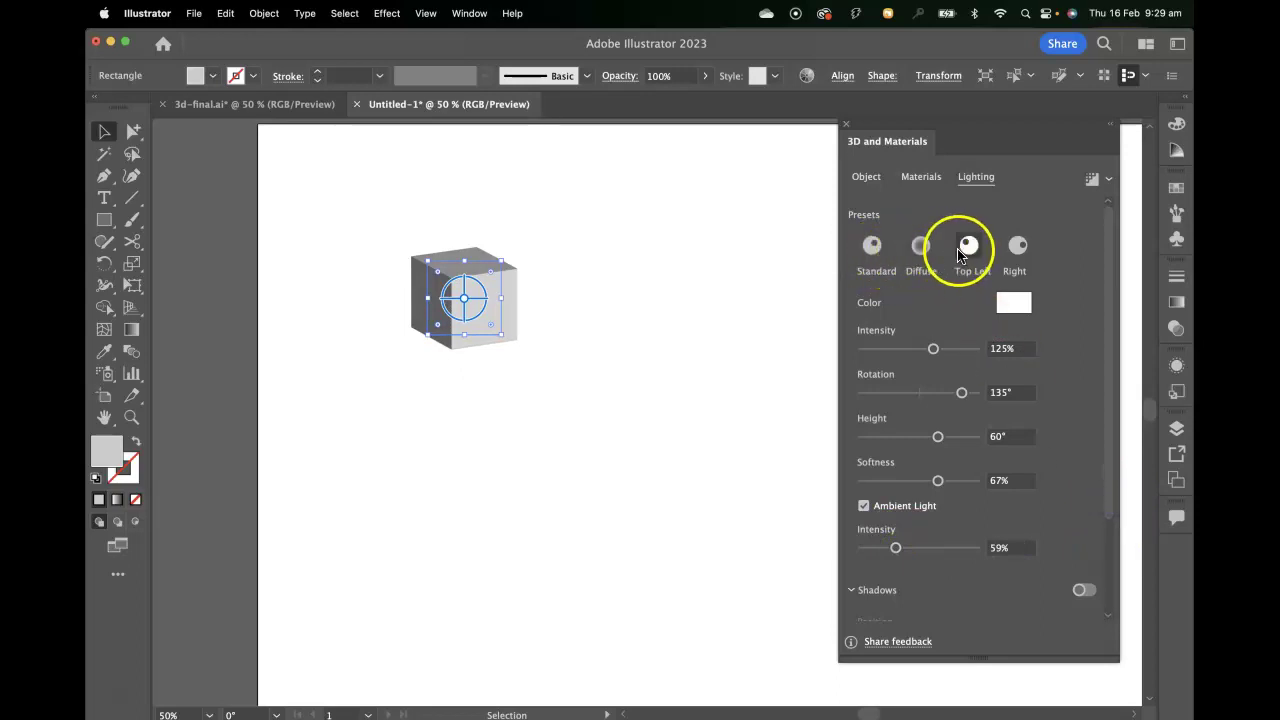
Try the Top Left, Right and Diffuse lighting presets on the cube, and apply the Standard preset
click(969, 257)
click(969, 257)
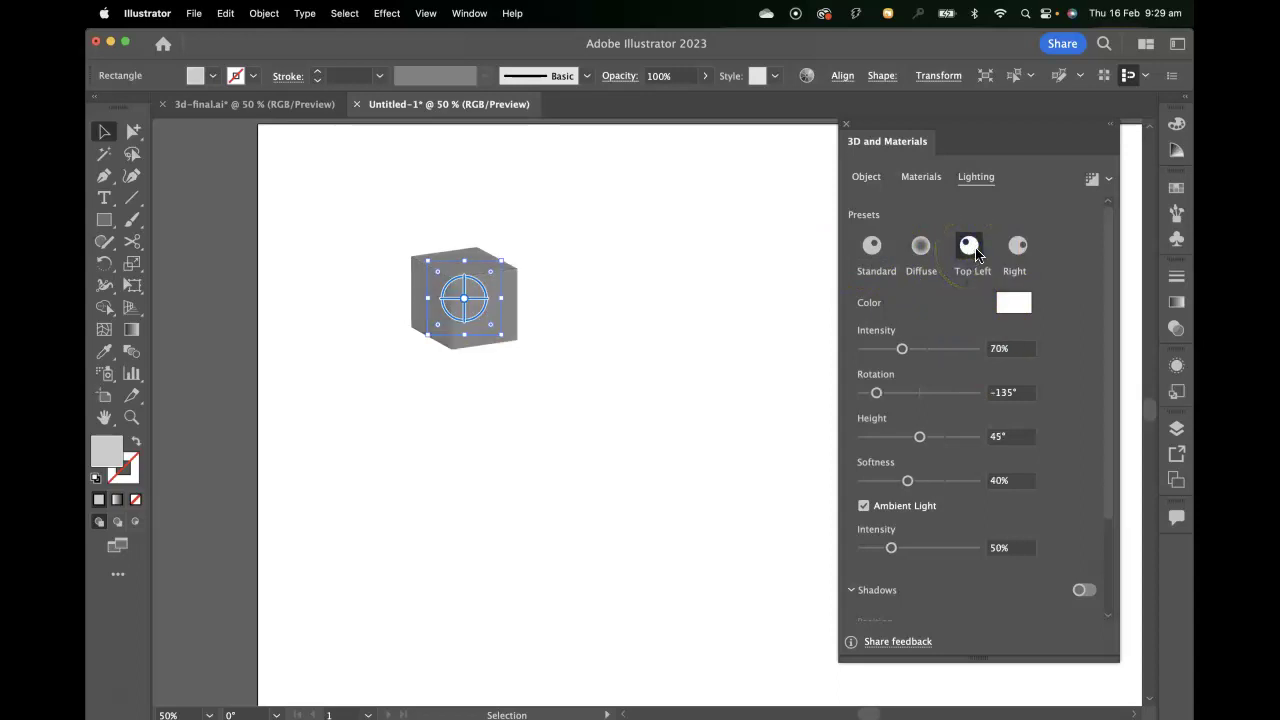
click(1018, 250)
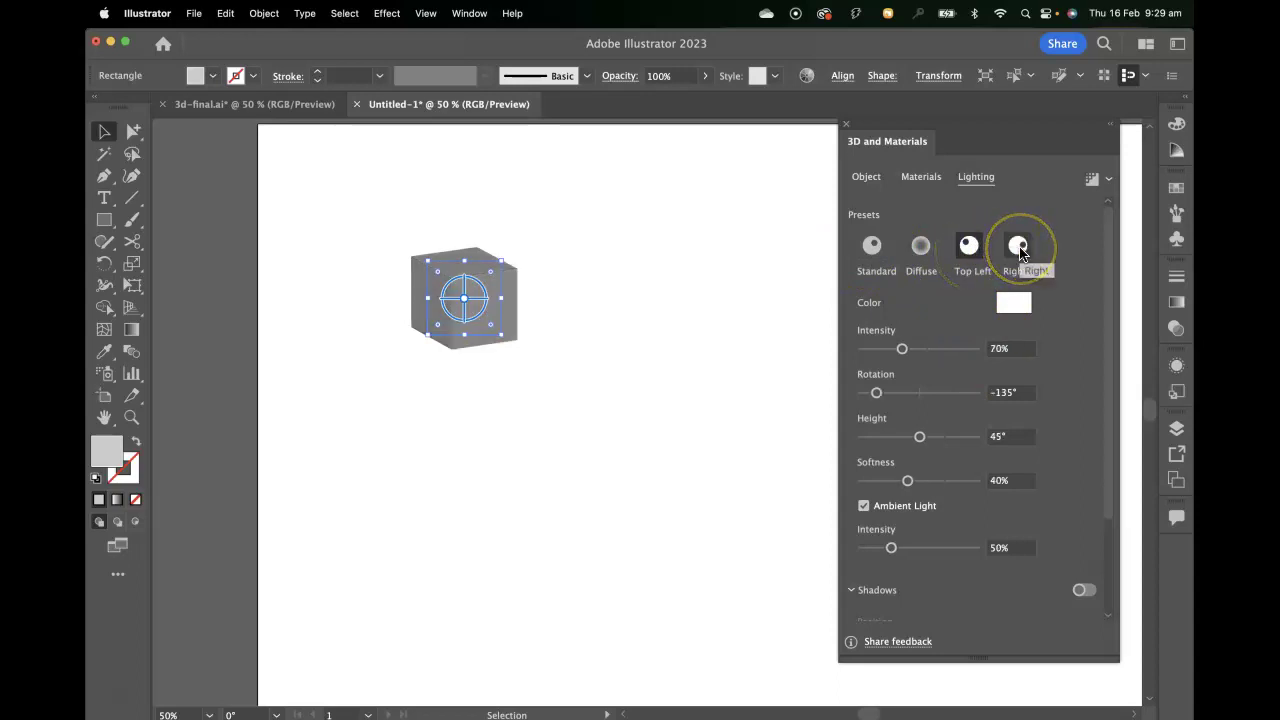
click(1027, 248)
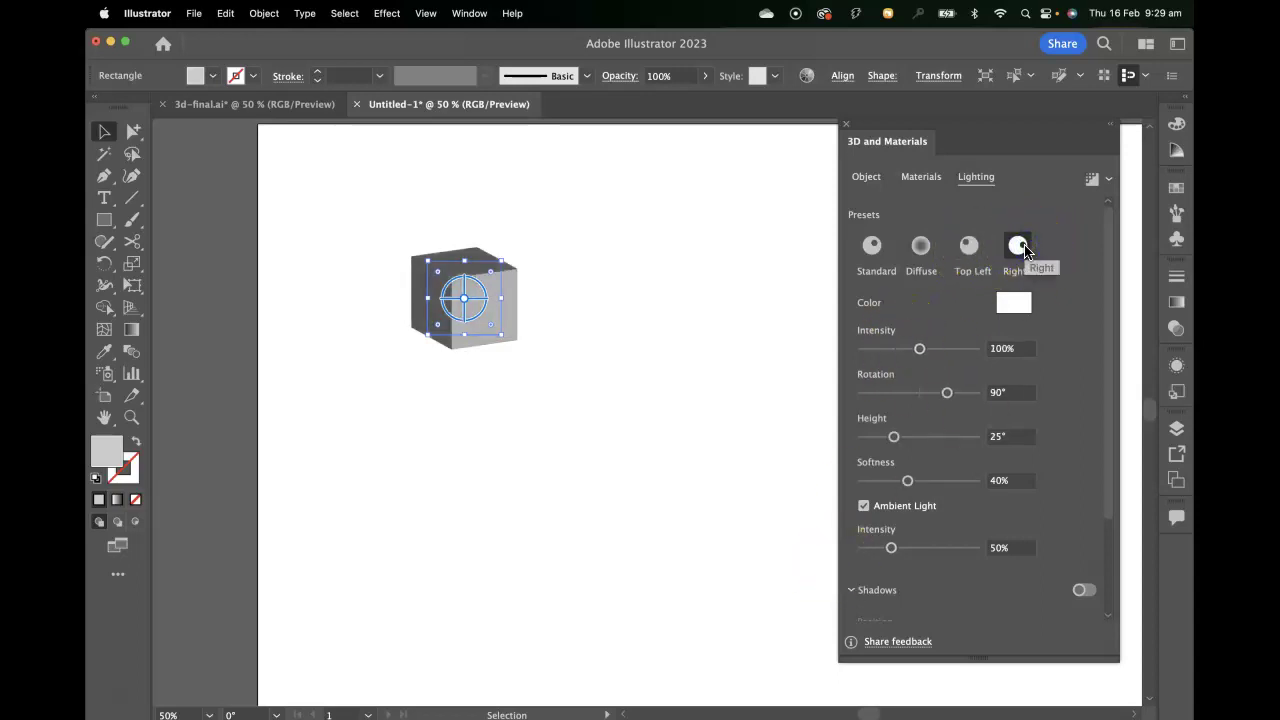
click(969, 246)
click(927, 253)
click(922, 249)
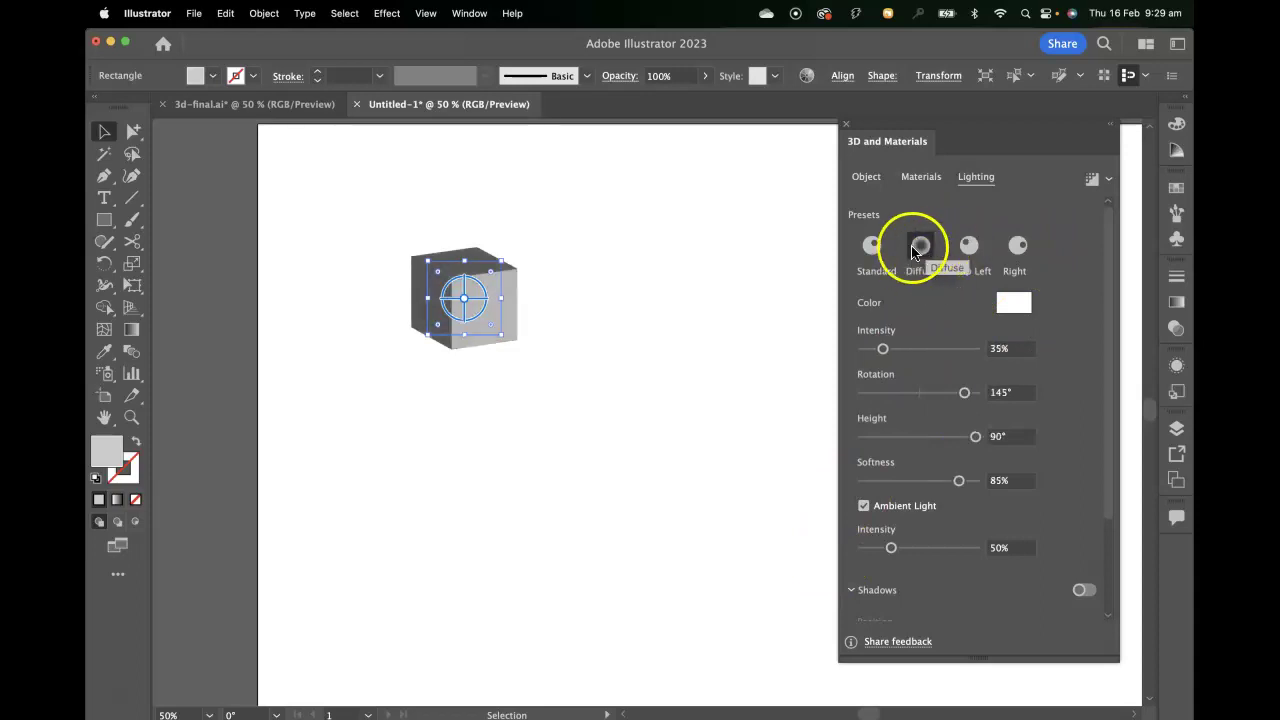
click(878, 247)
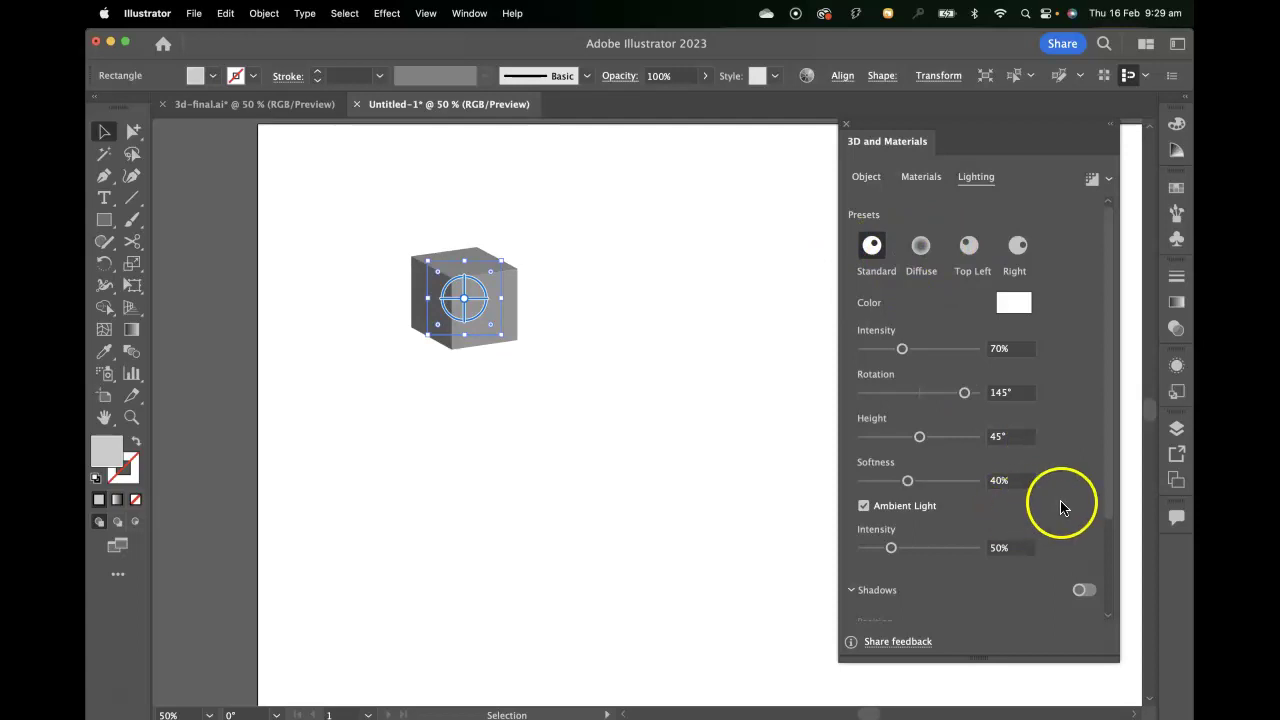
Add a shadow below the cube with 41% distance from the object and the shadow bounds at maximum
scroll(1000, 485, down, 3)
click(1083, 467)
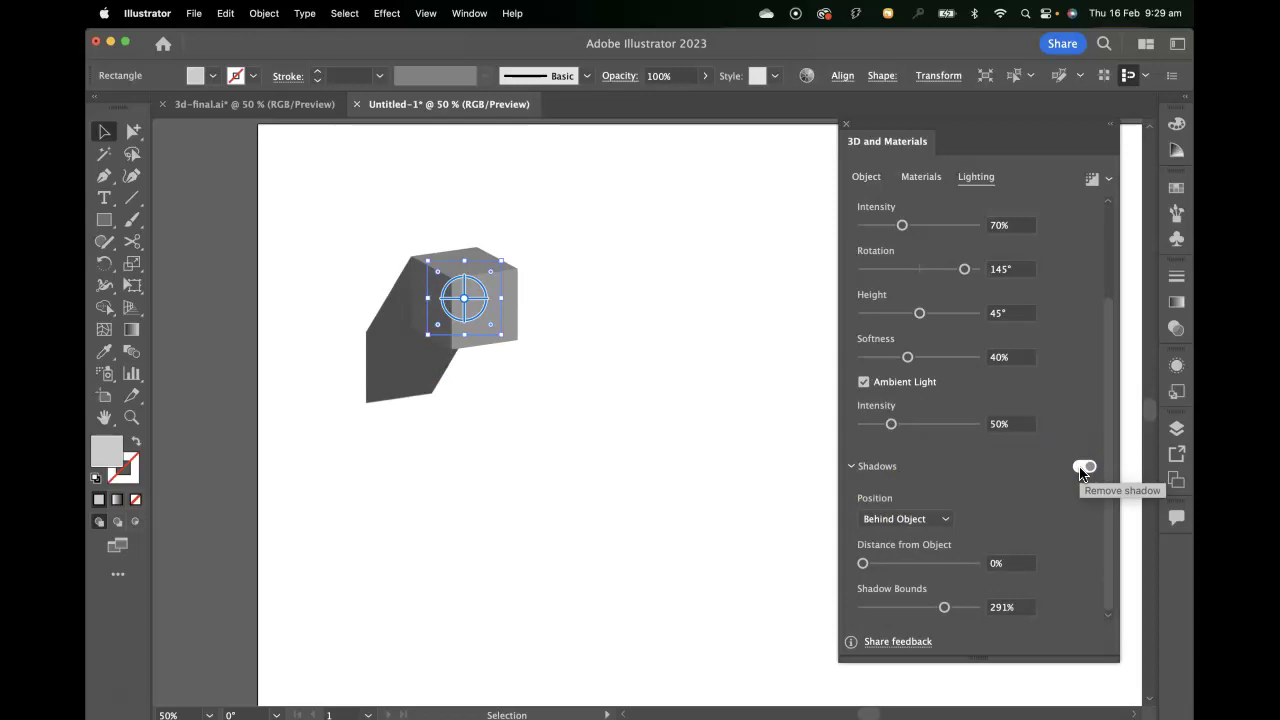
click(922, 520)
click(915, 560)
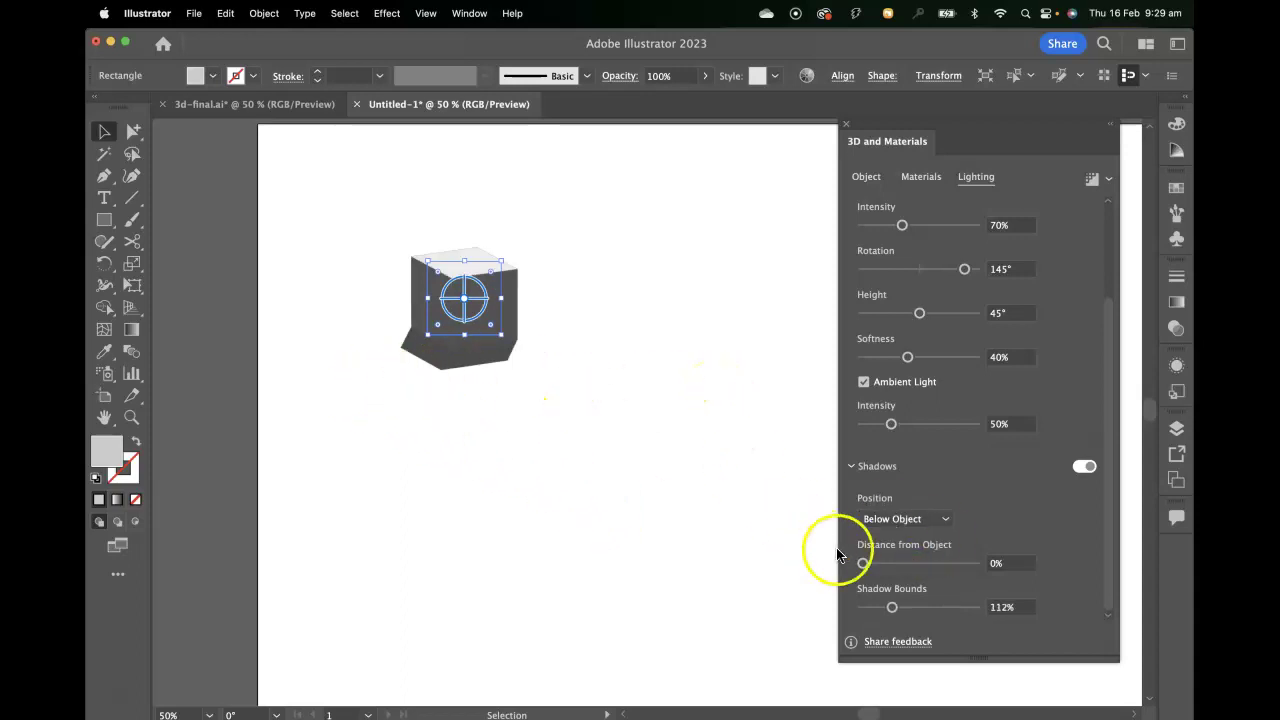
drag(863, 565, 910, 563)
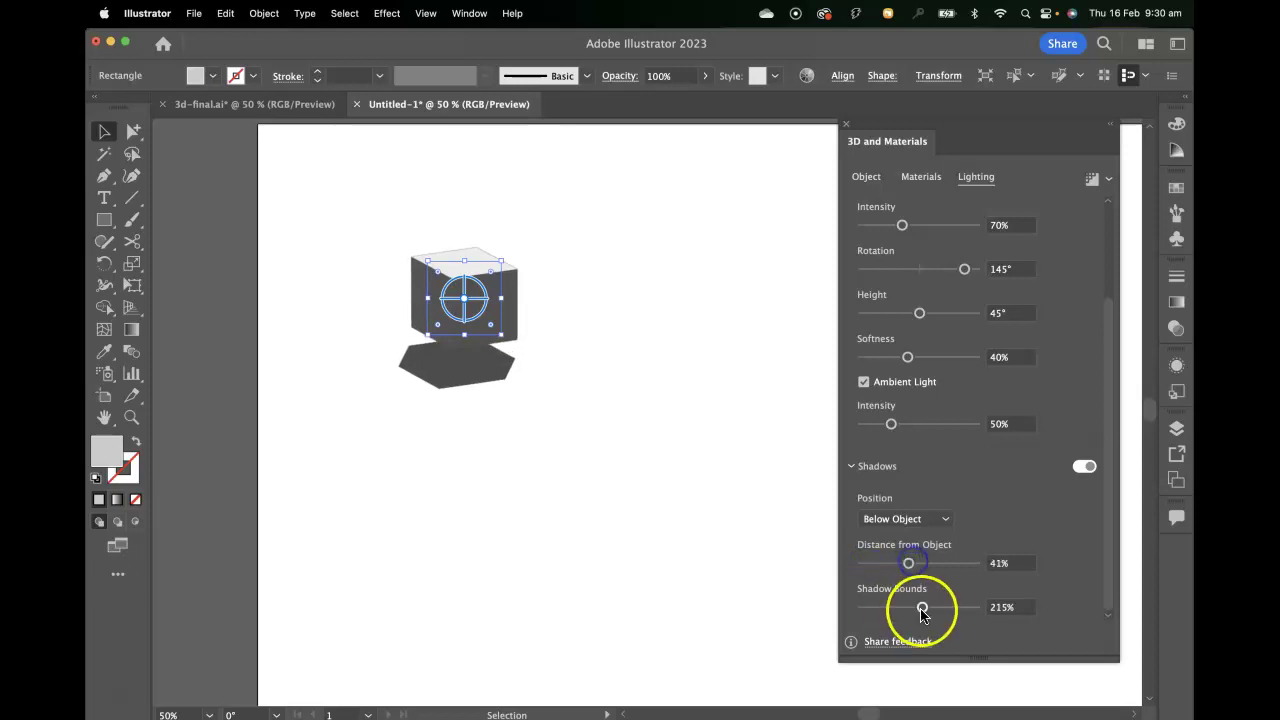
drag(922, 610, 954, 610)
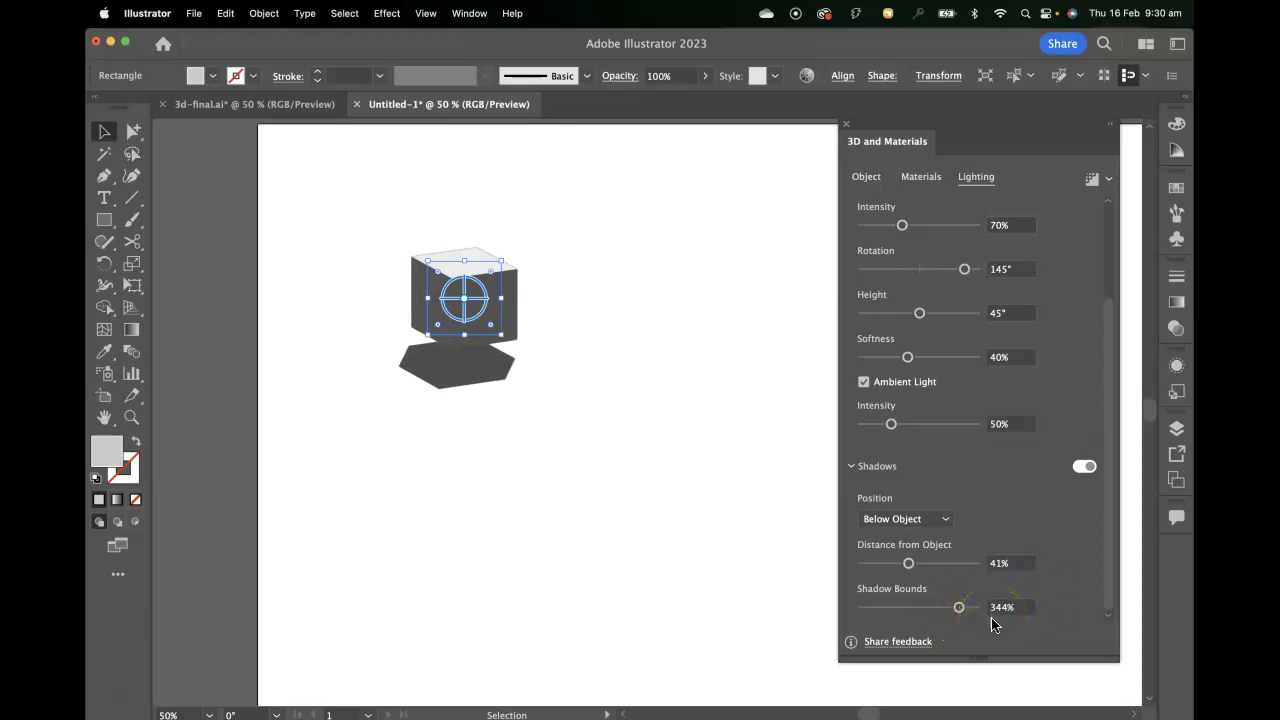
drag(959, 607, 998, 614)
scroll(945, 475, up, 3)
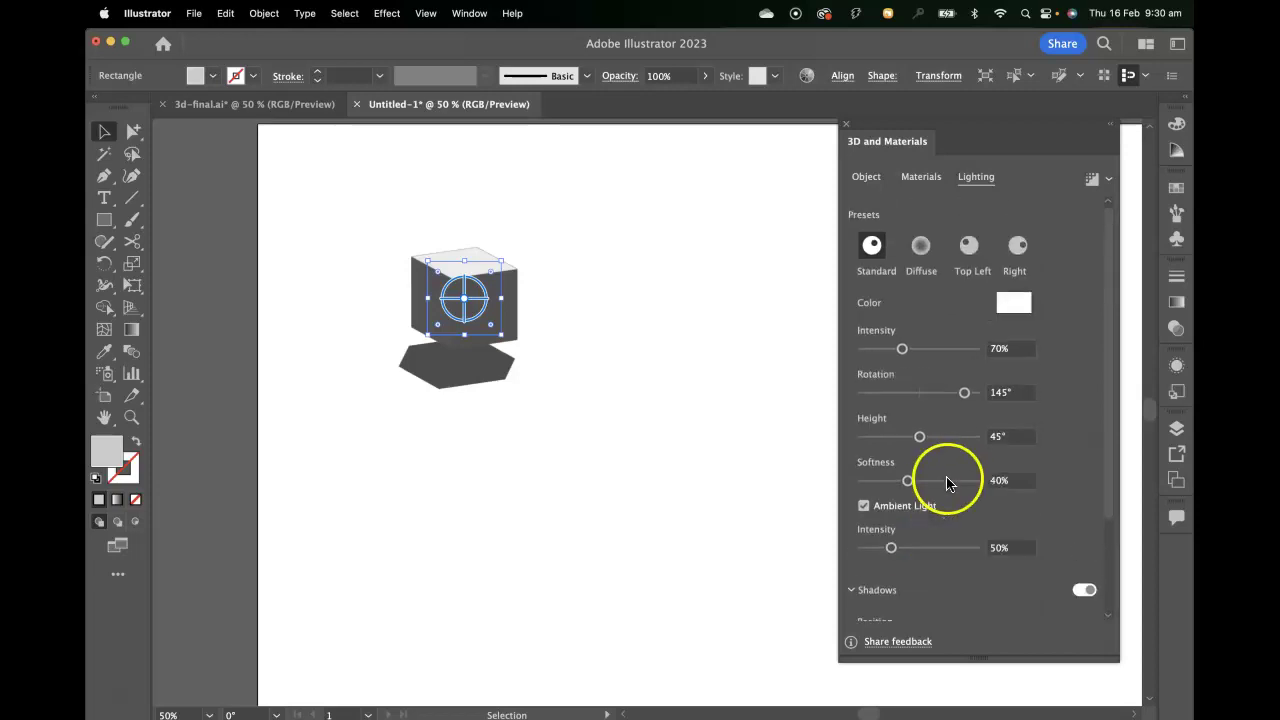
Render the cube and its shadow with ray tracing, and deselect the cube to view it
click(1092, 181)
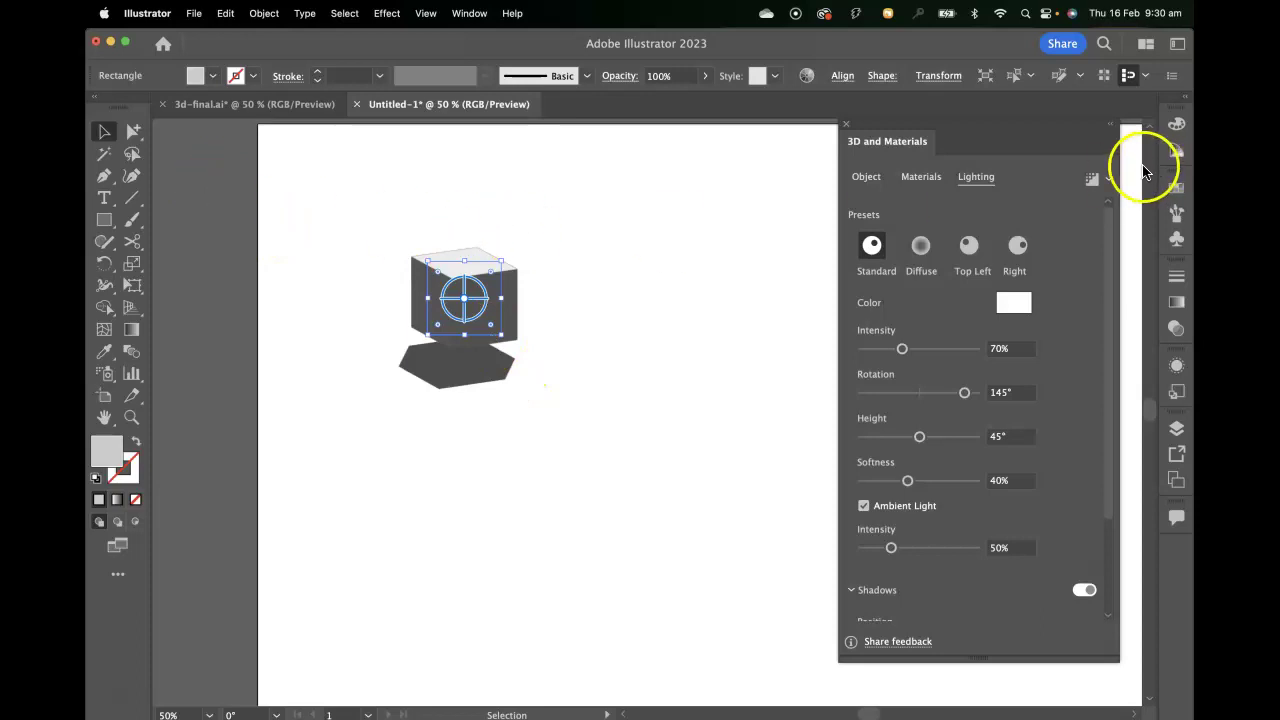
click(1091, 180)
click(663, 338)
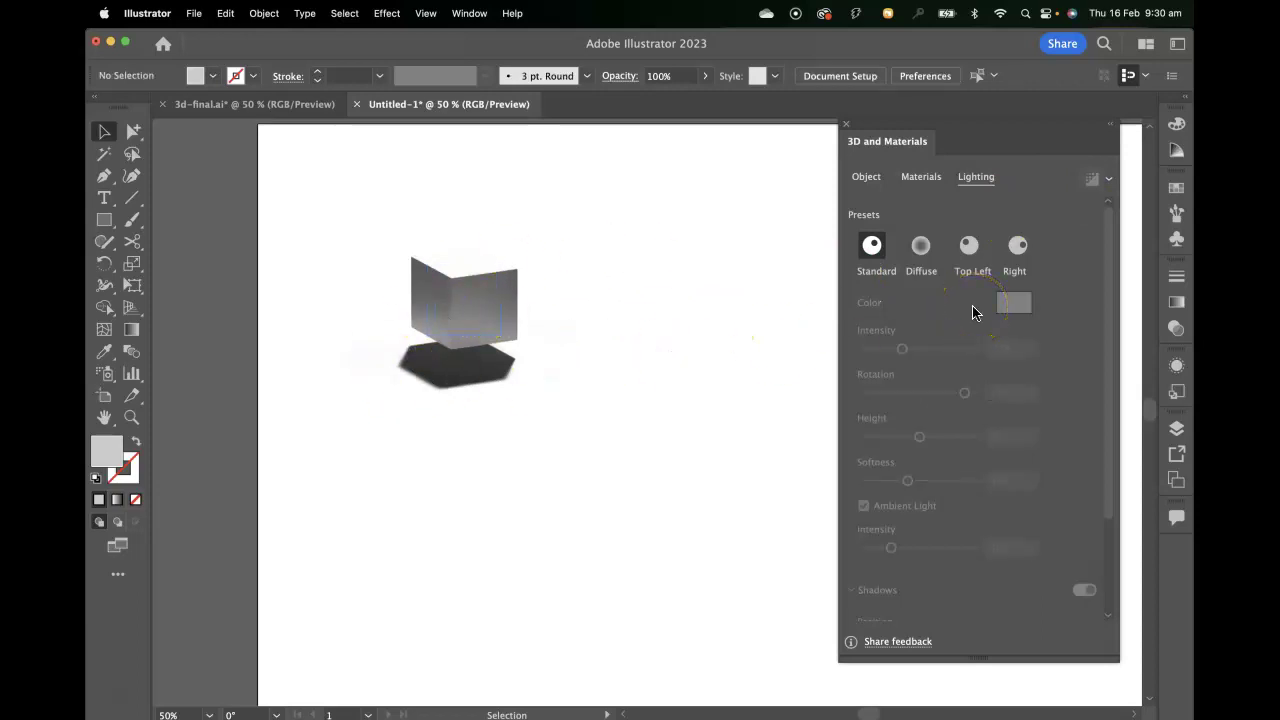
Try lighting the rendered cube with 106% intensity, 15° rotation, 70° height, 78% softness and 70% ambient intensity
click(460, 305)
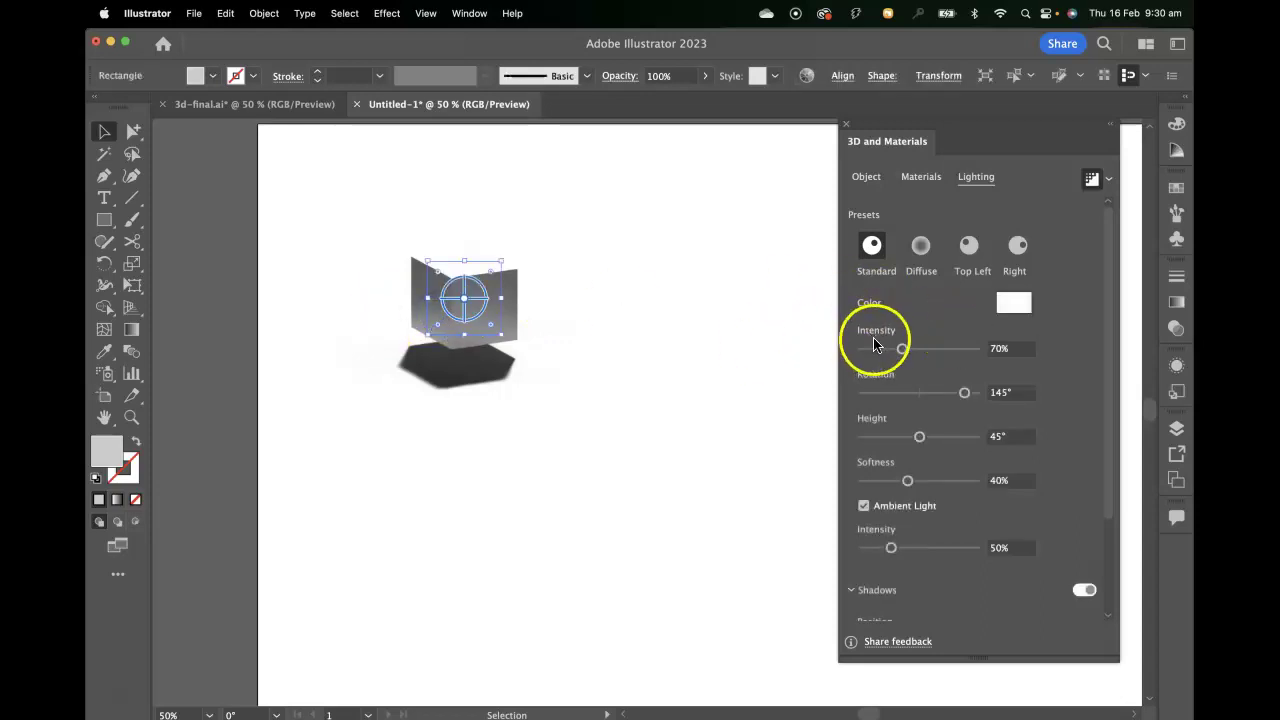
drag(899, 348, 895, 348)
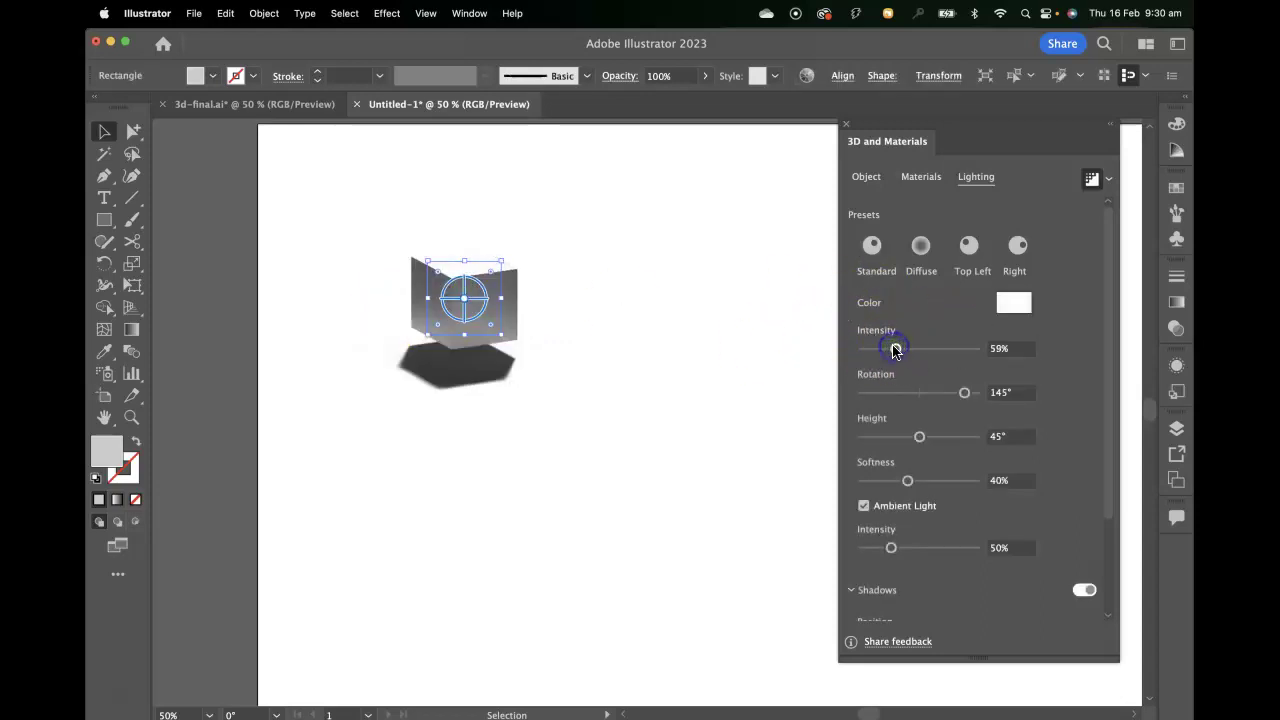
drag(965, 392, 928, 437)
drag(889, 546, 903, 548)
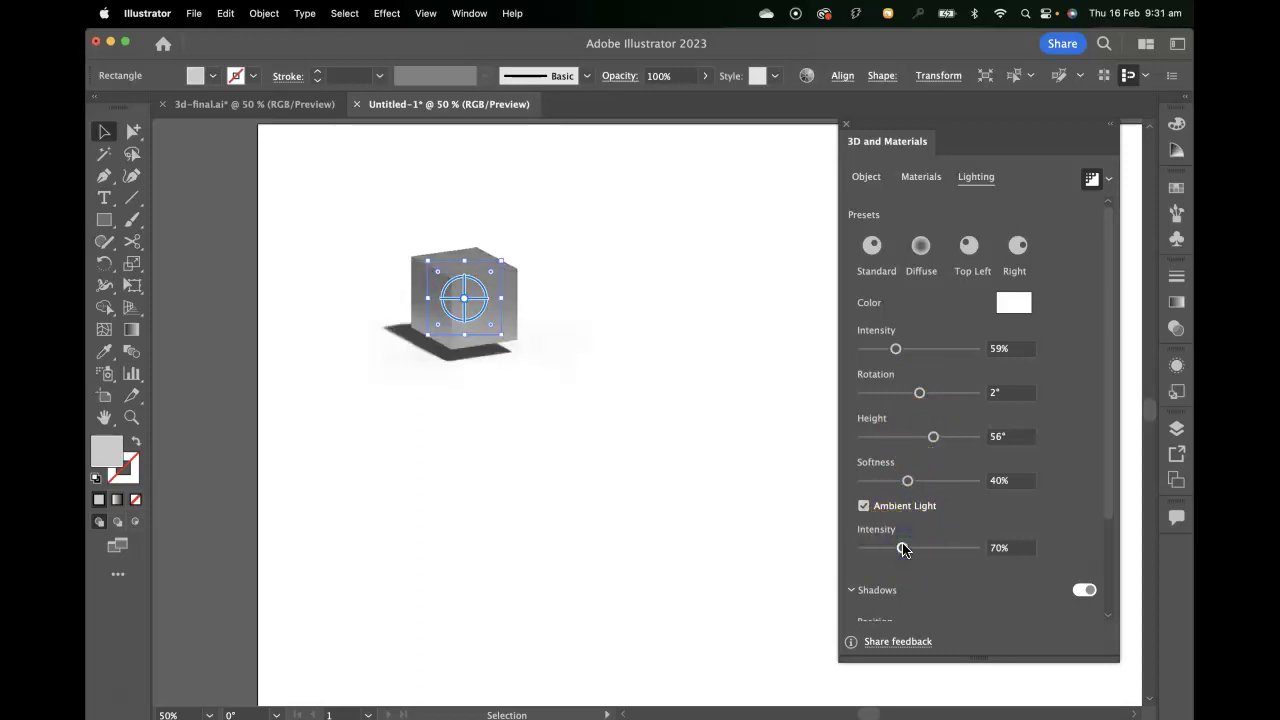
drag(908, 480, 953, 483)
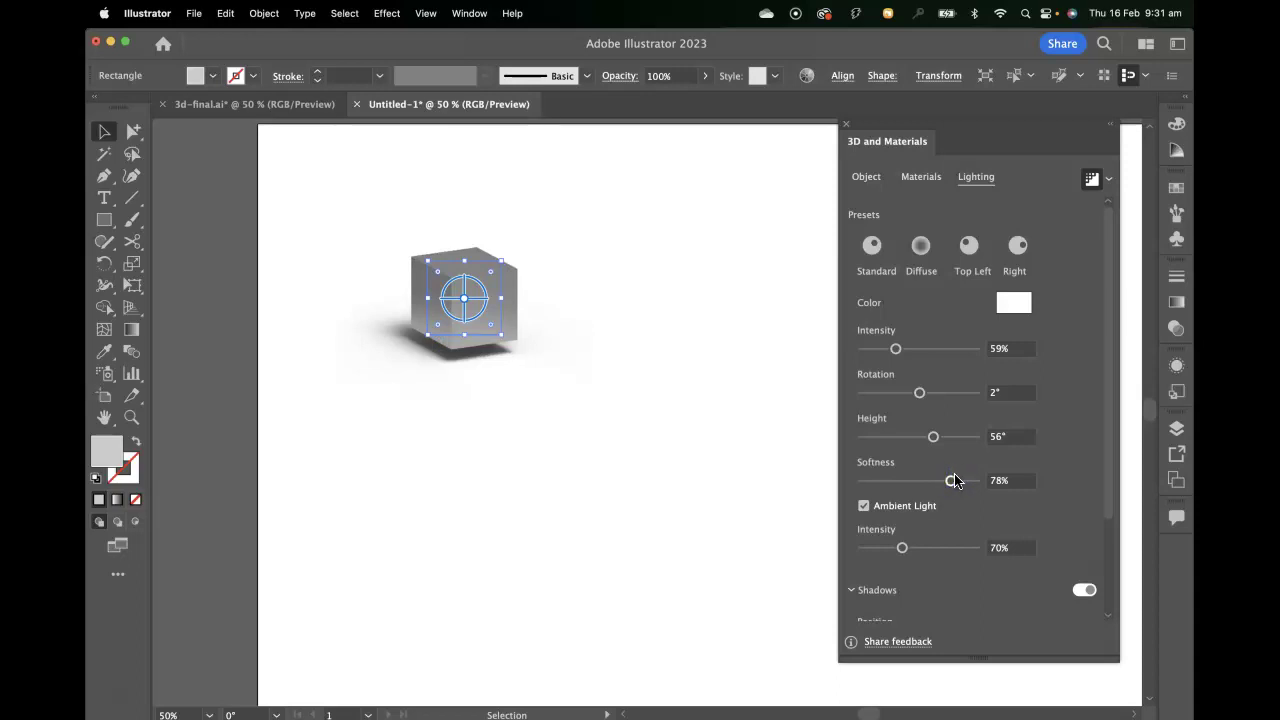
drag(955, 481, 955, 481)
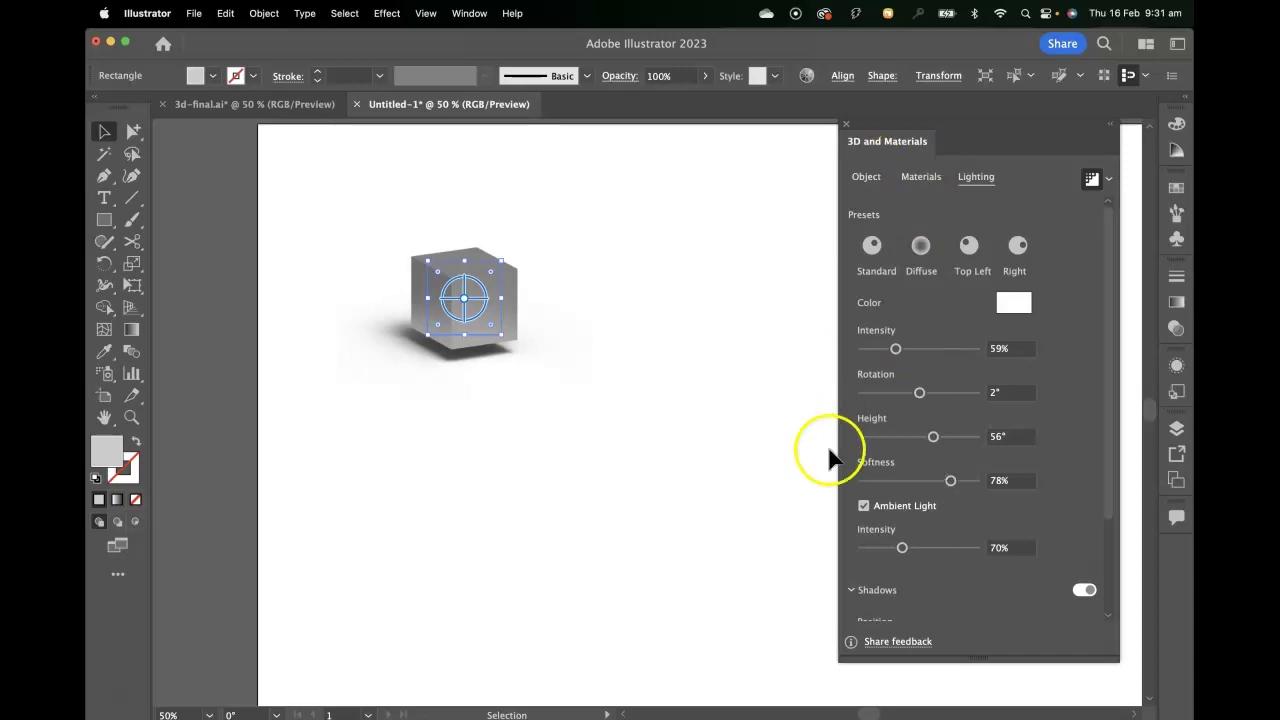
drag(895, 352, 926, 396)
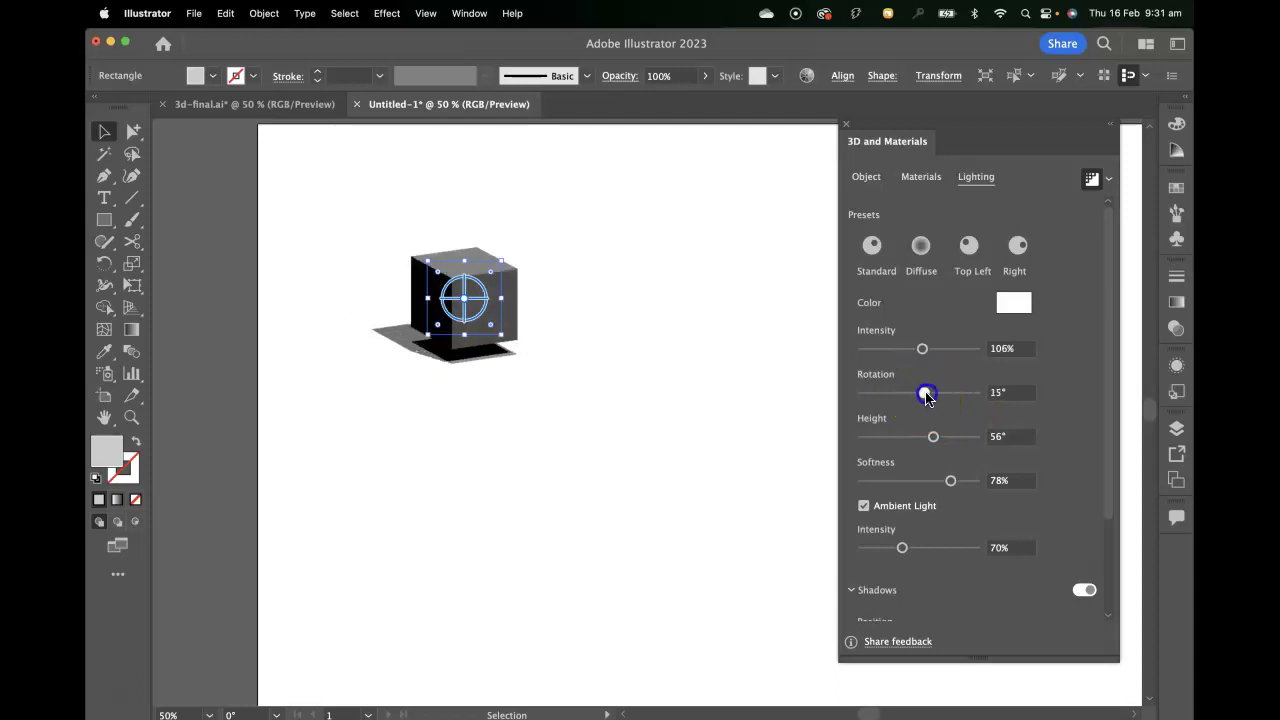
drag(937, 444, 953, 440)
Reset the cube's lighting to the Standard preset, with the light rotation at 5° and softness at 70%
click(872, 248)
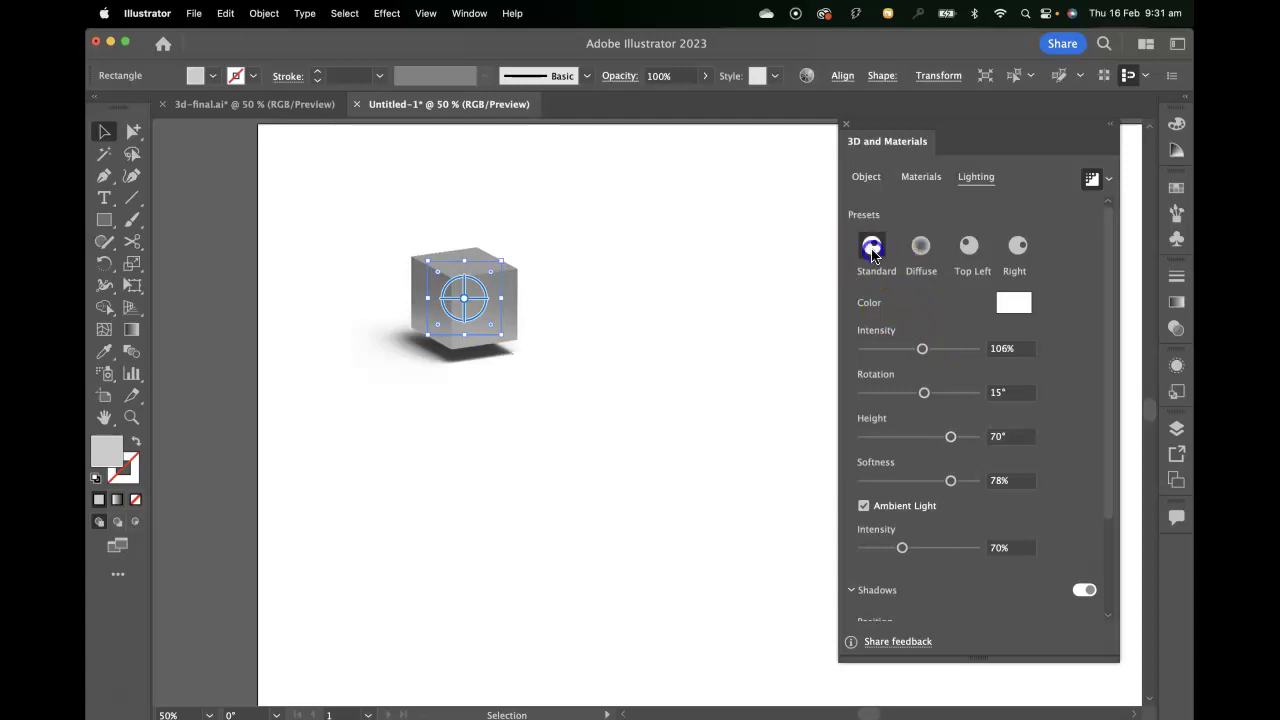
drag(964, 392, 914, 391)
drag(907, 482, 943, 482)
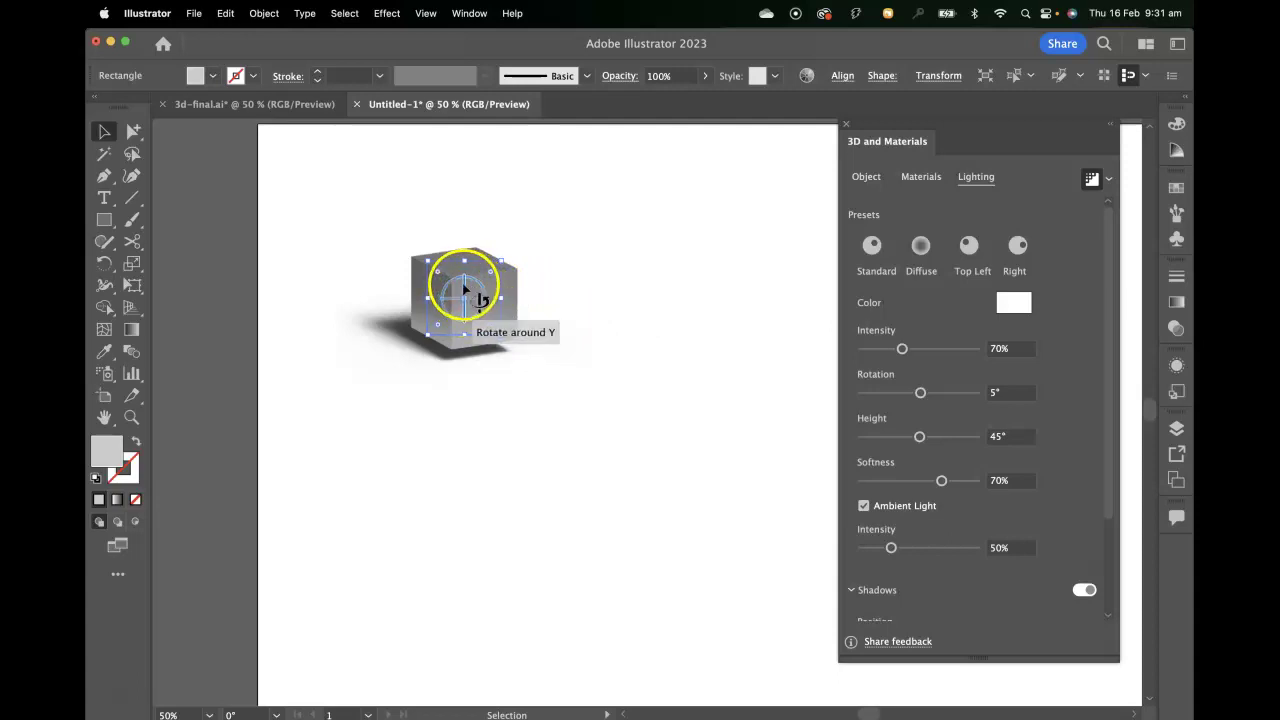
Rotate the cube slightly in 3D with its on-object rotation control, and show its 3D object settings
mouse_move(464, 290)
mouse_down()
mouse_move(502, 317)
mouse_move(453, 316)
mouse_move(484, 298)
mouse_move(466, 288)
mouse_move(452, 310)
mouse_move(480, 283)
mouse_move(460, 322)
mouse_move(438, 324)
mouse_move(487, 317)
mouse_up()
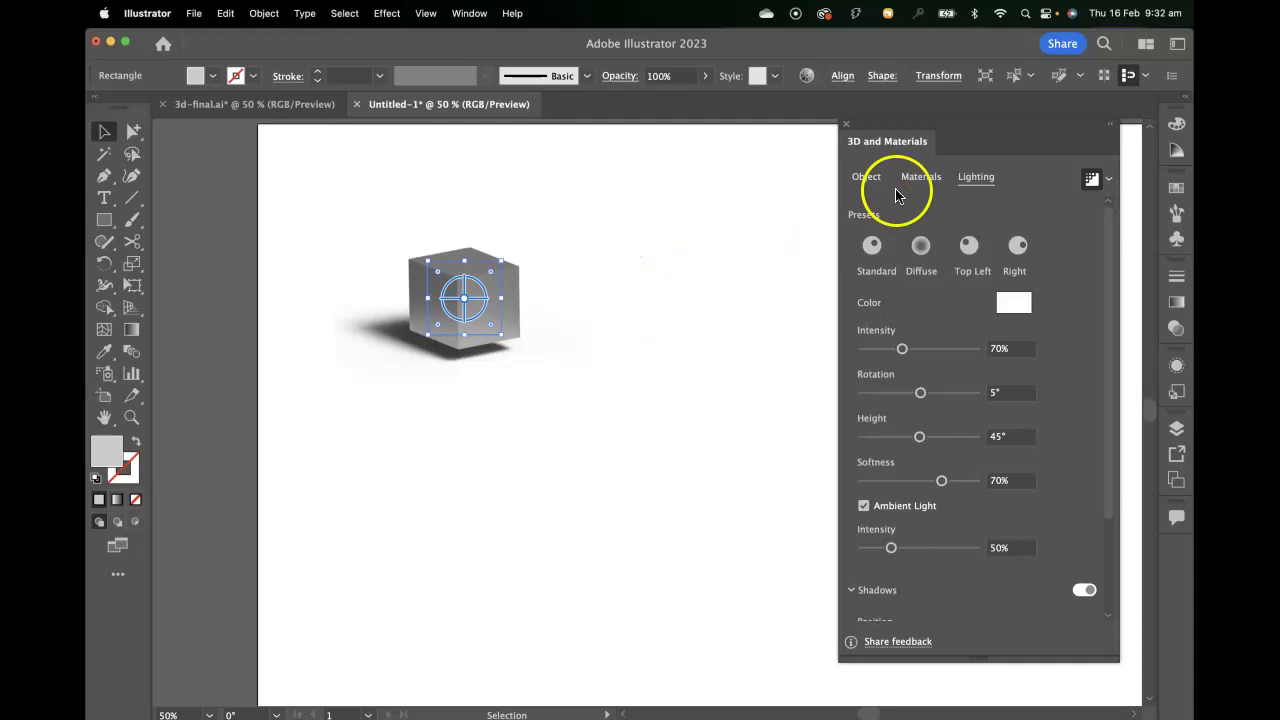
click(866, 177)
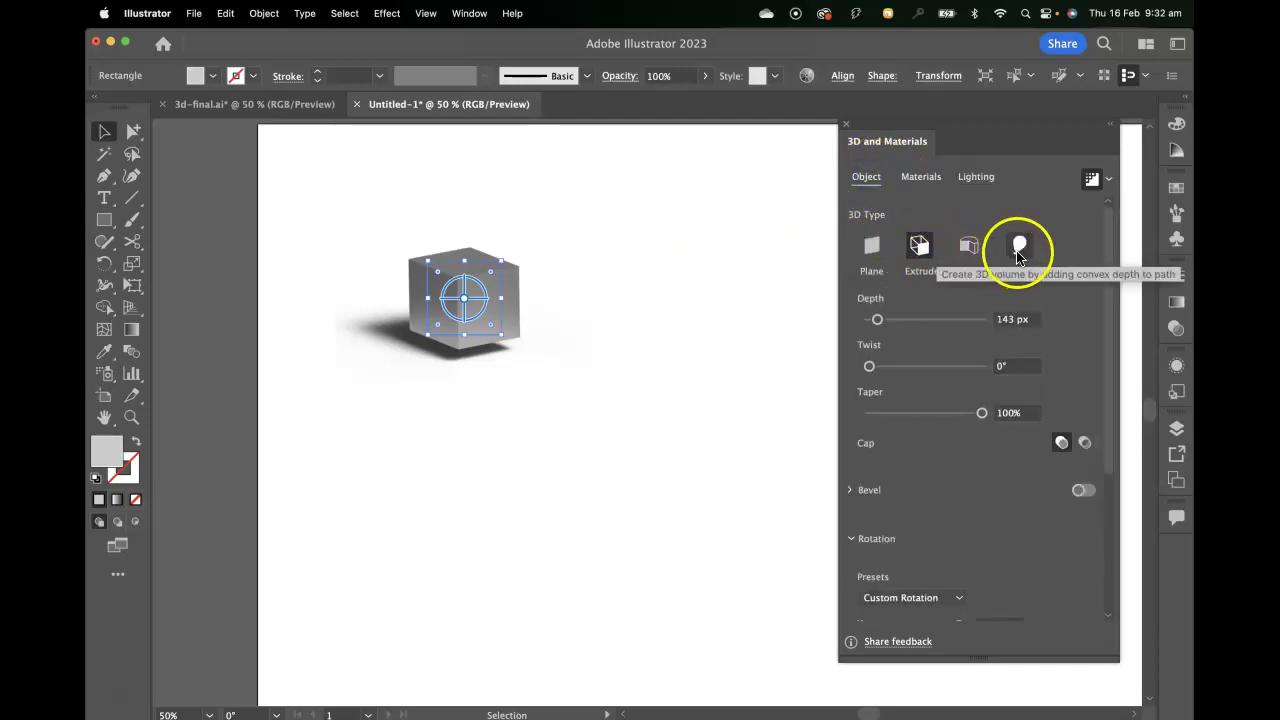